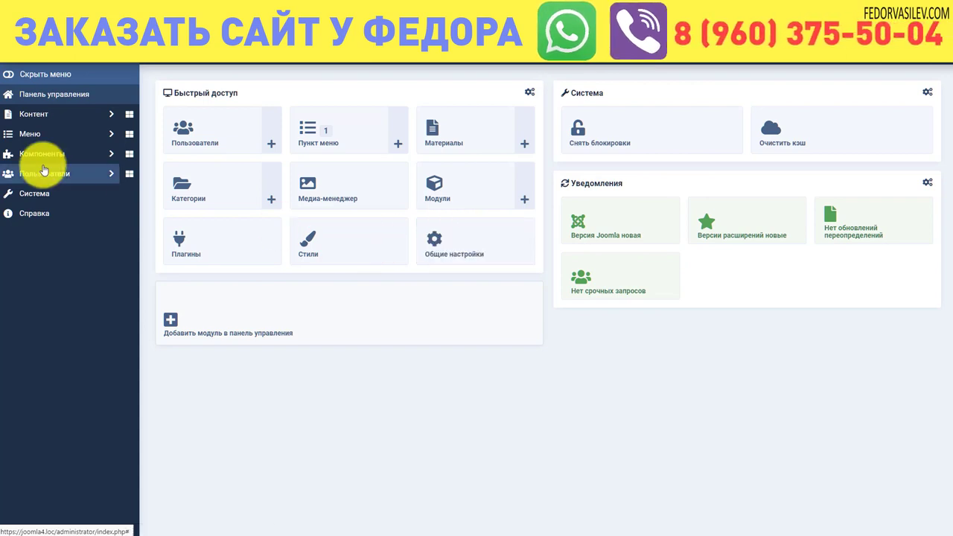
Open the system's global configuration (Общие настройки) and review the site parameters
{"action": "left_click", "coordinate": [41, 196]}
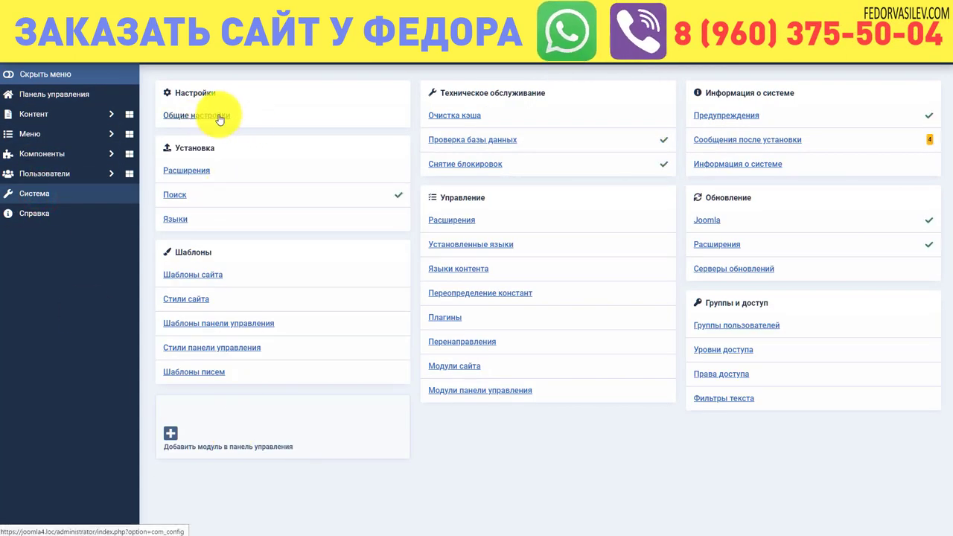
{"action": "left_click", "coordinate": [221, 114]}
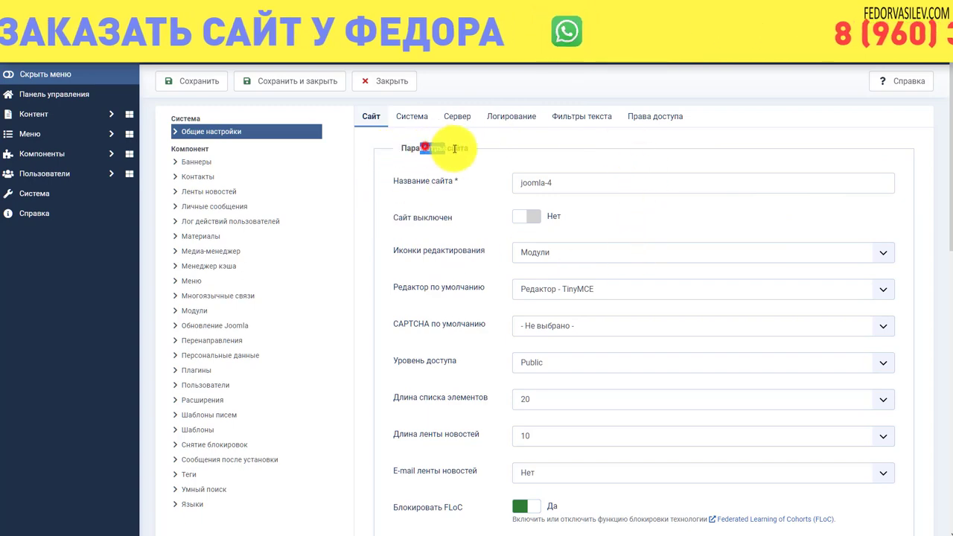
{"action": "scroll", "coordinate": [668, 187], "scroll_direction": "down", "scroll_amount": 8}
{"action": "scroll", "coordinate": [668, 187], "scroll_direction": "up", "scroll_amount": 8}
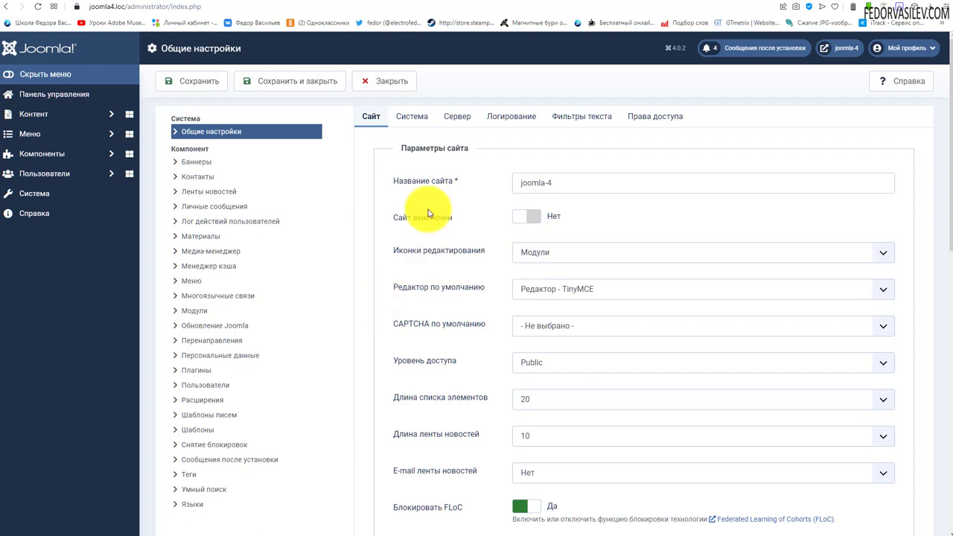
{"action": "scroll", "coordinate": [419, 201], "scroll_direction": "down", "scroll_amount": 1}
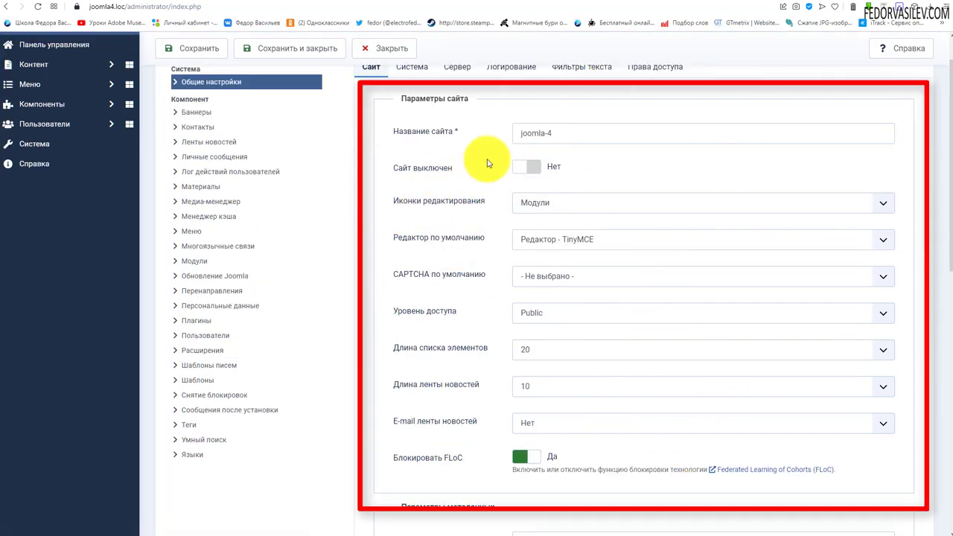
{"action": "left_click", "coordinate": [530, 134]}
{"action": "left_click_drag", "start_coordinate": [556, 131], "coordinate": [521, 133]}
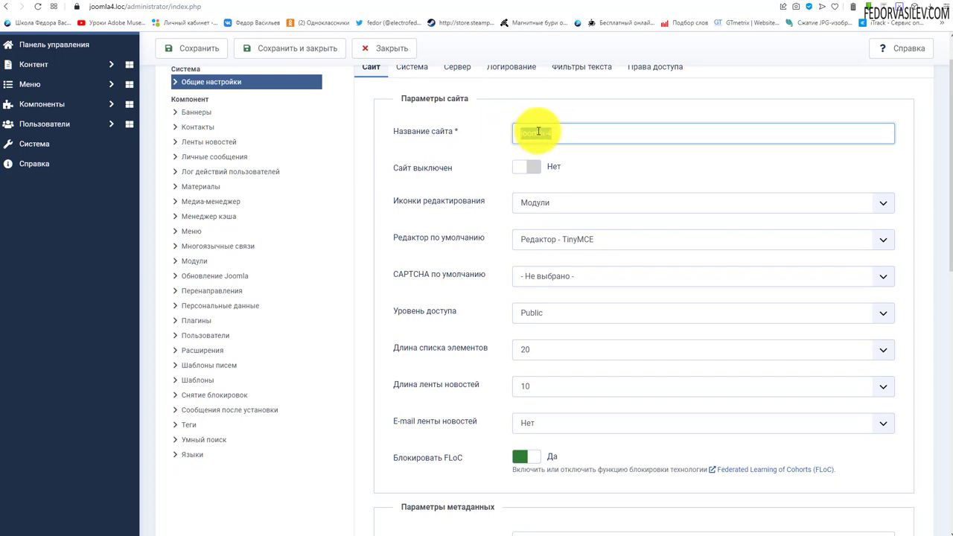
{"action": "left_click_drag", "start_coordinate": [533, 132], "coordinate": [566, 132]}
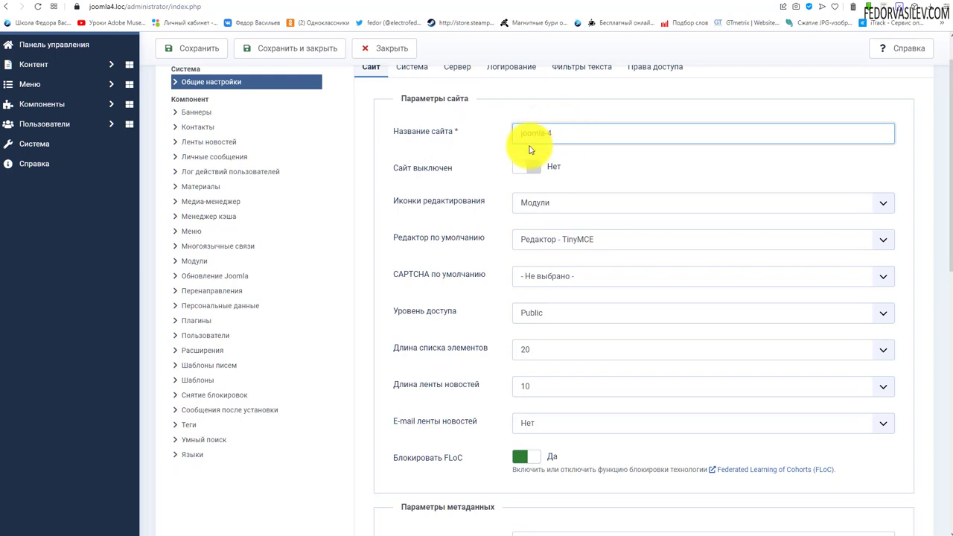
{"action": "left_click", "coordinate": [564, 134]}
{"action": "left_click_drag", "start_coordinate": [564, 131], "coordinate": [485, 132]}
{"action": "left_click", "coordinate": [583, 128]}
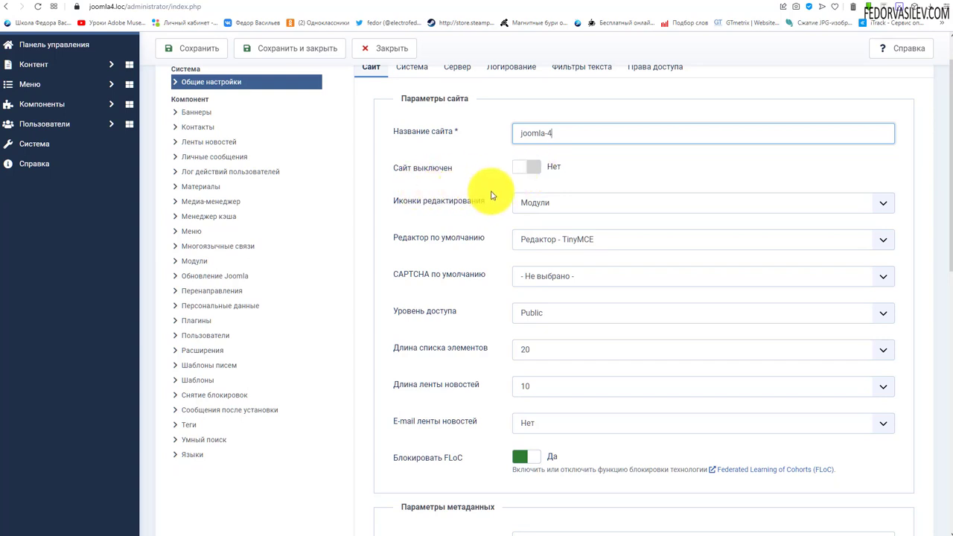
Switch the Сайт выключен option to Да and save the configuration
{"action": "left_click", "coordinate": [533, 168]}
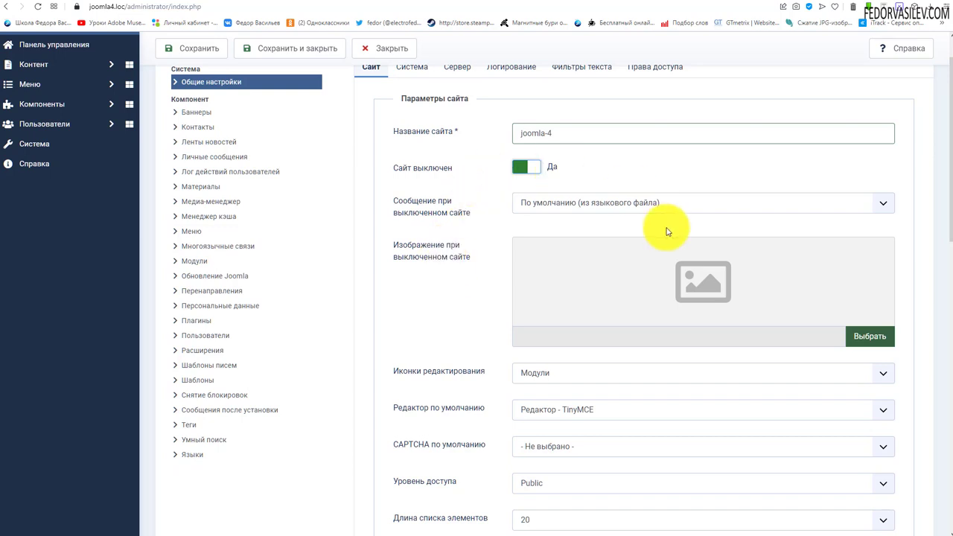
{"action": "scroll", "coordinate": [484, 297], "scroll_direction": "up", "scroll_amount": 1}
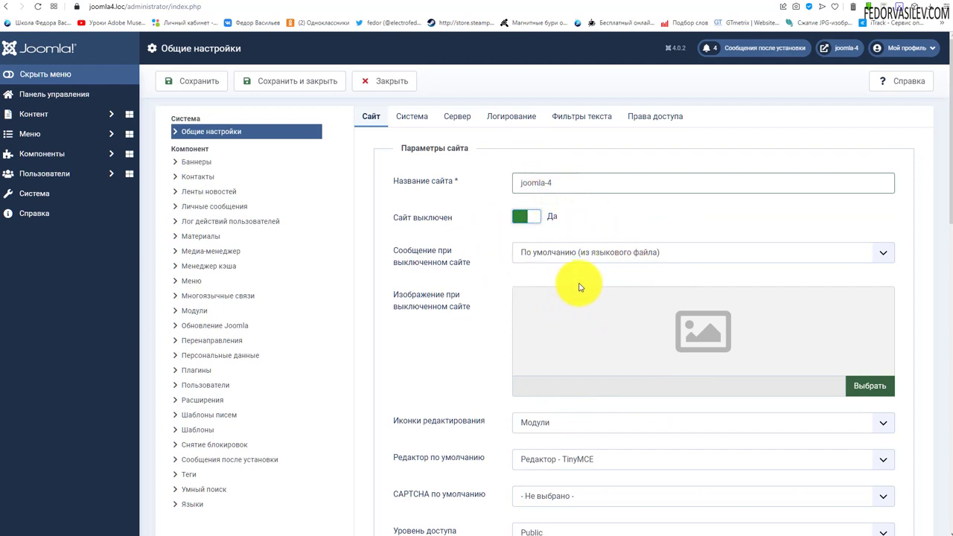
{"action": "left_click", "coordinate": [192, 84]}
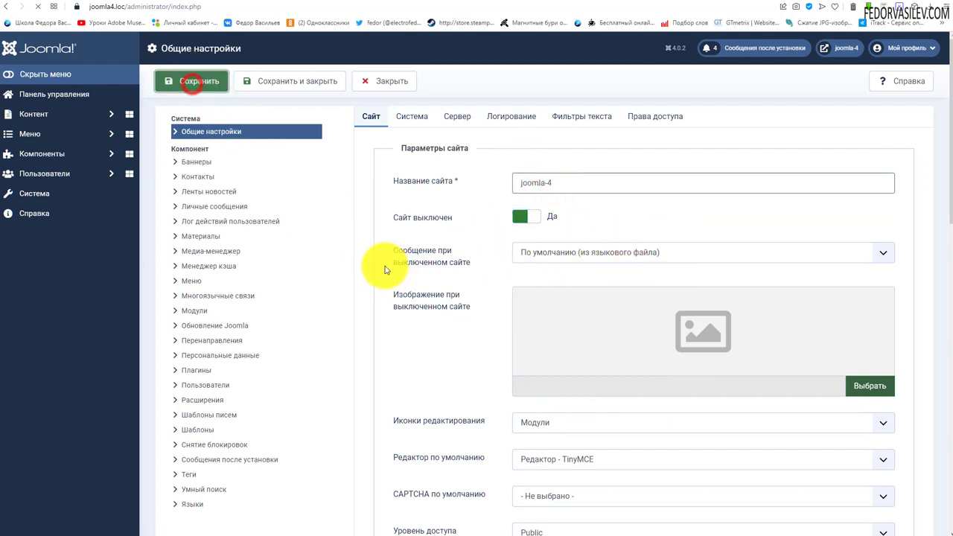
Reload the public site at joomla4.loc and examine its offline page
{"action": "left_click", "coordinate": [297, 2]}
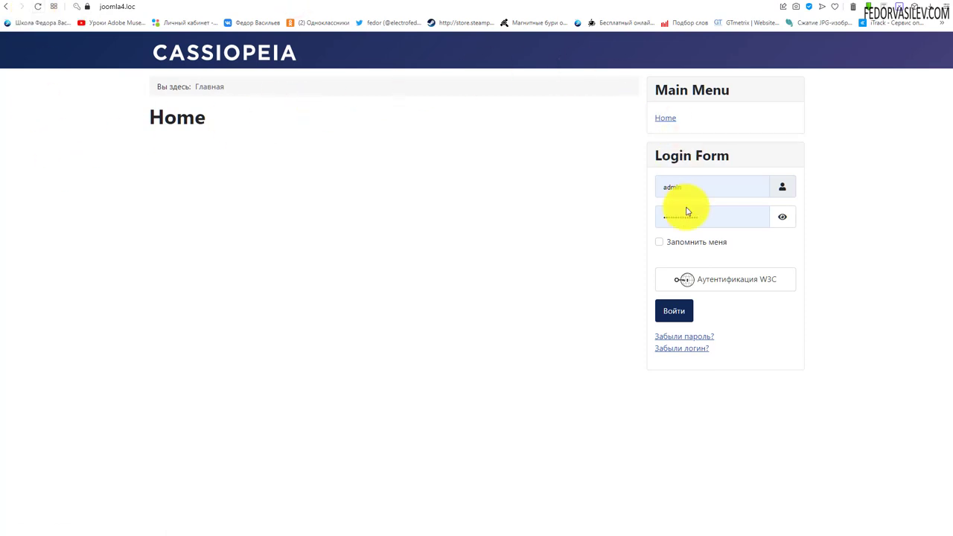
{"action": "left_click", "coordinate": [39, 6]}
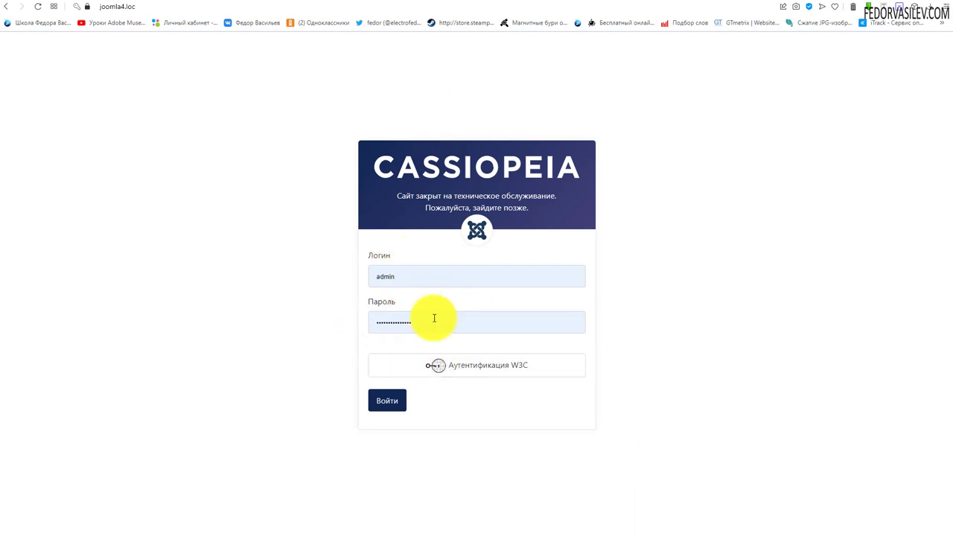
{"action": "left_click", "coordinate": [369, 166]}
{"action": "left_click_drag", "start_coordinate": [449, 180], "coordinate": [481, 230]}
{"action": "left_click", "coordinate": [645, 232]}
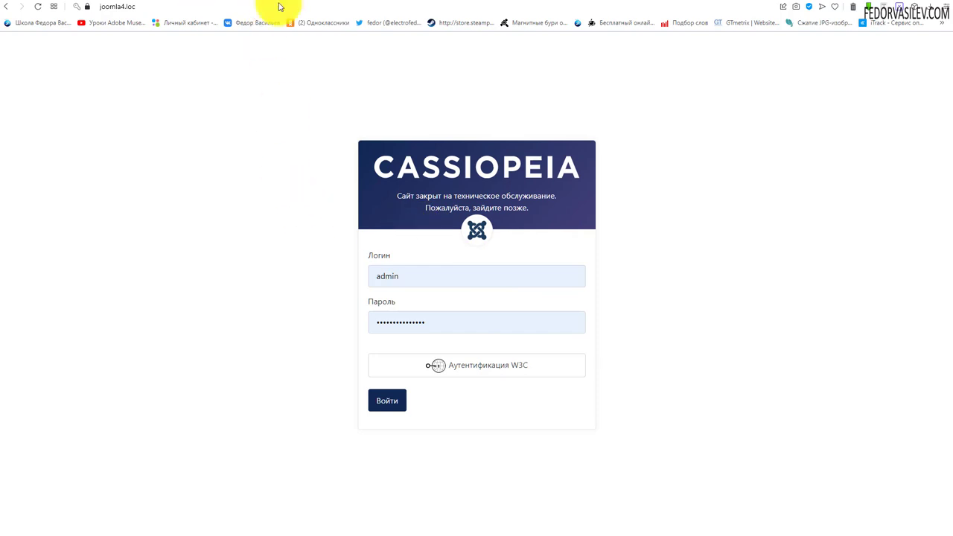
Sign in to the public site through the offline page's prefilled login form, and sign out again
{"action": "left_click", "coordinate": [388, 400]}
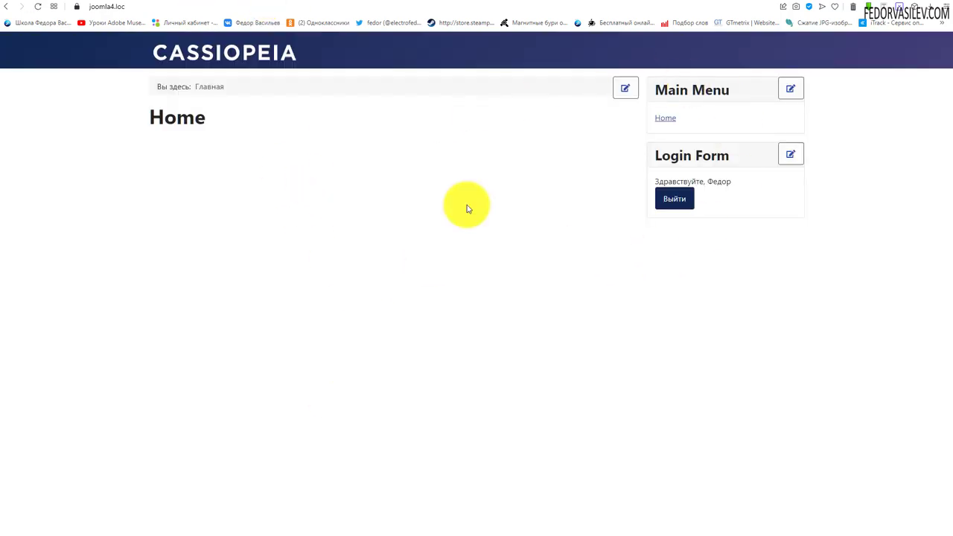
{"action": "left_click", "coordinate": [674, 201]}
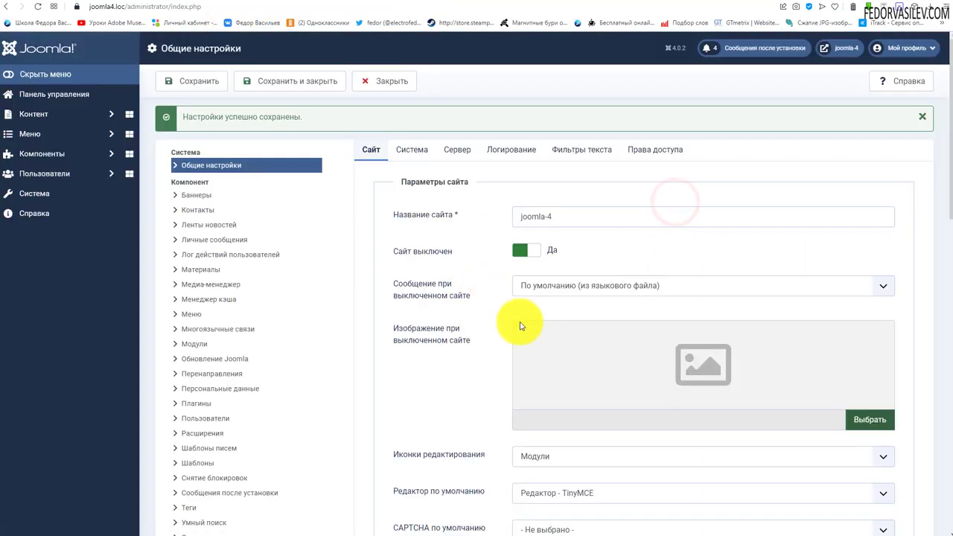
In the global configuration, set the offline image to joomla_black.png from the images folder and save the settings
{"action": "scroll", "coordinate": [525, 253], "scroll_direction": "down", "scroll_amount": 3}
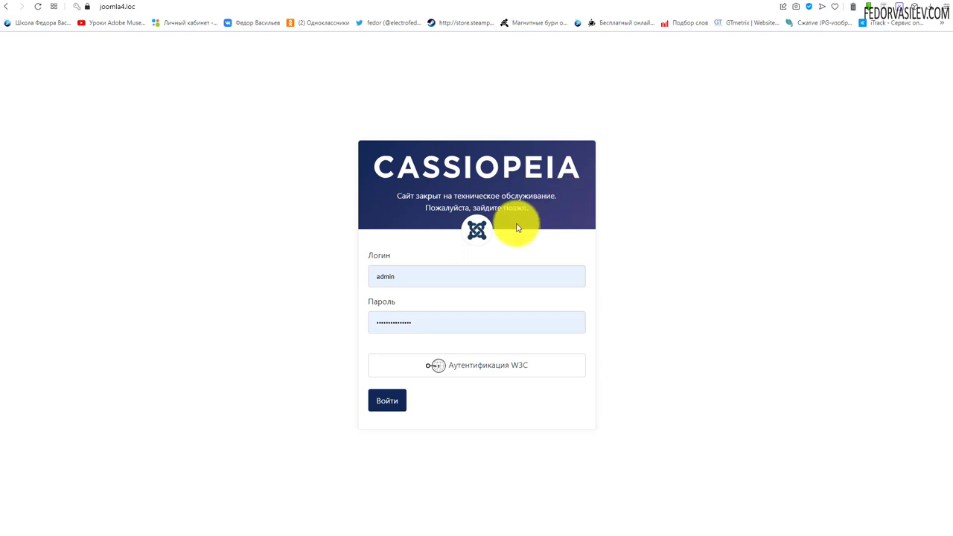
{"action": "left_click", "coordinate": [224, 2]}
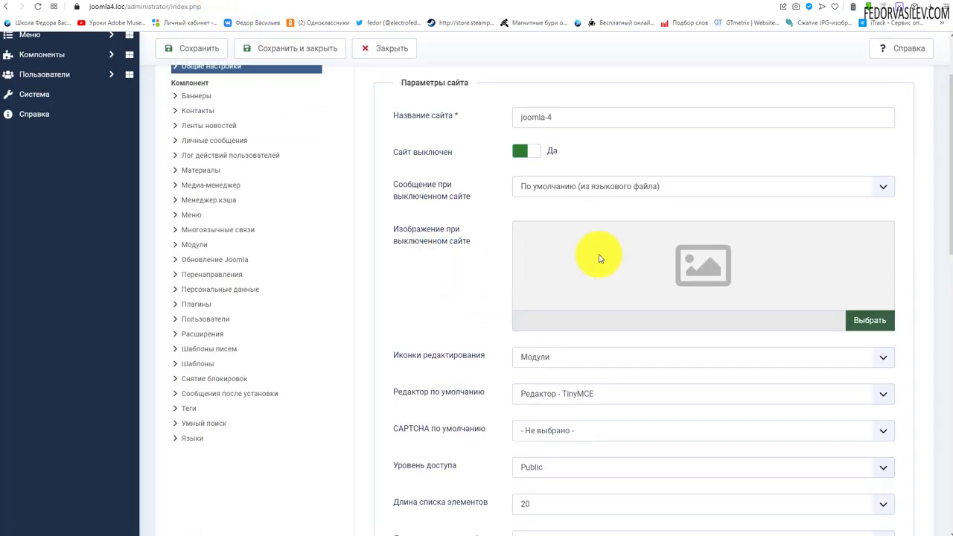
{"action": "left_click", "coordinate": [855, 325]}
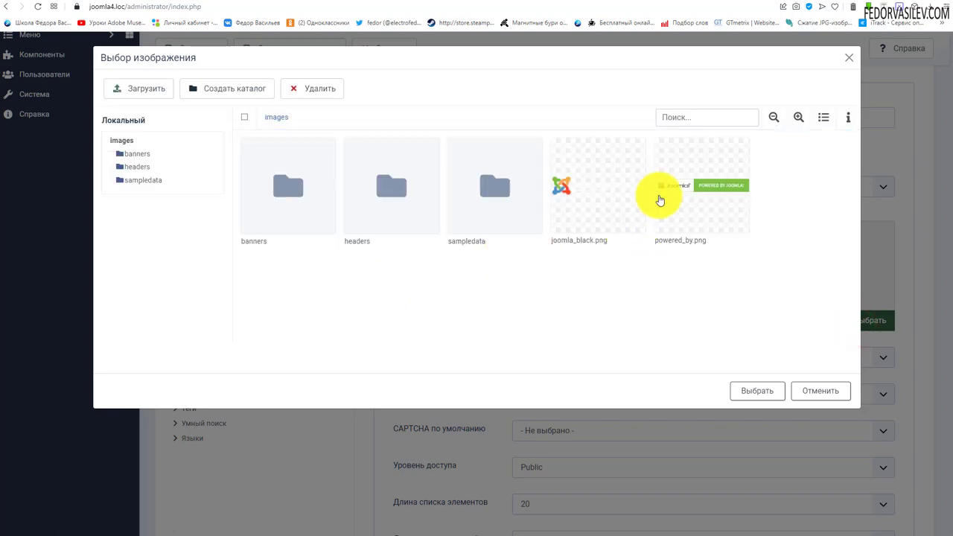
{"action": "left_click", "coordinate": [594, 193]}
{"action": "left_click", "coordinate": [760, 390]}
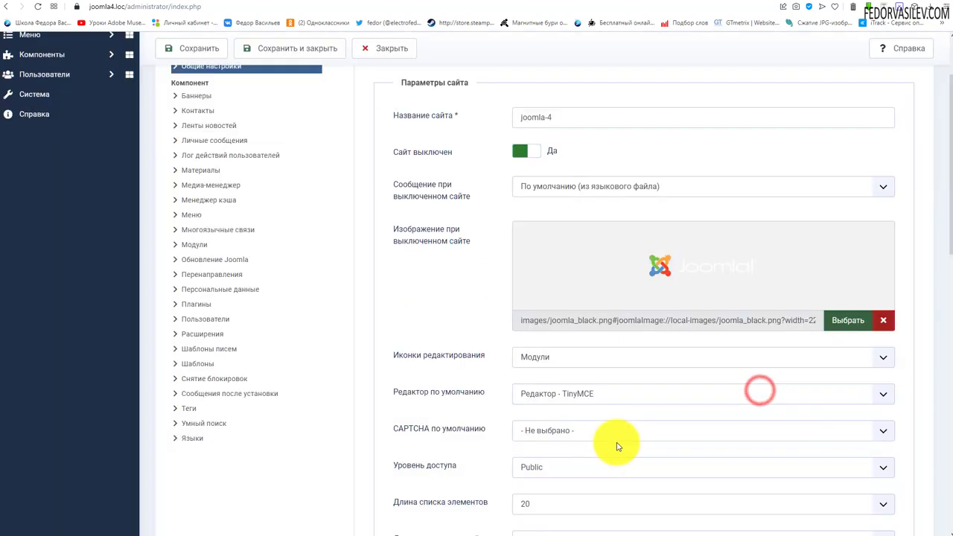
{"action": "left_click", "coordinate": [192, 47]}
{"action": "left_click", "coordinate": [192, 83]}
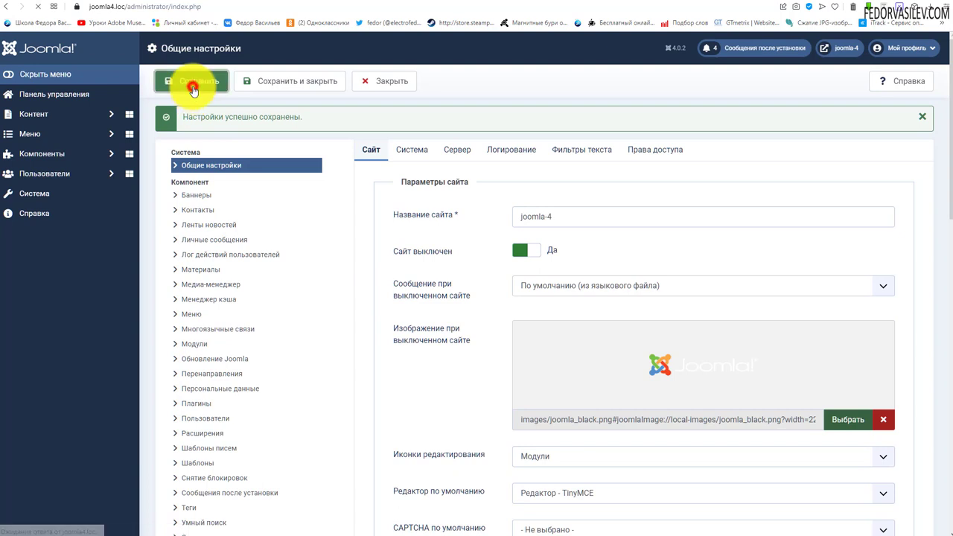
Reload the public site and check the image on its offline page
{"action": "left_click", "coordinate": [279, 1]}
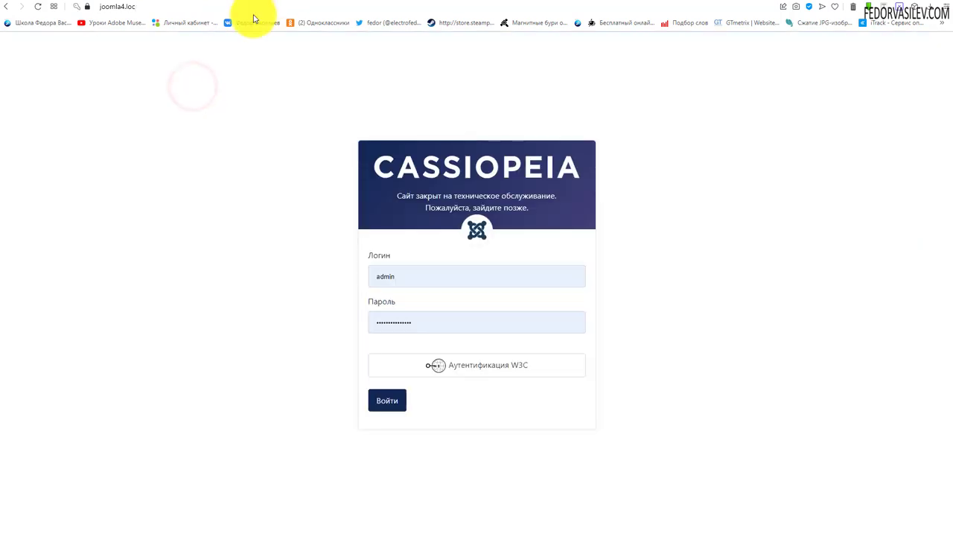
{"action": "left_click", "coordinate": [34, 6]}
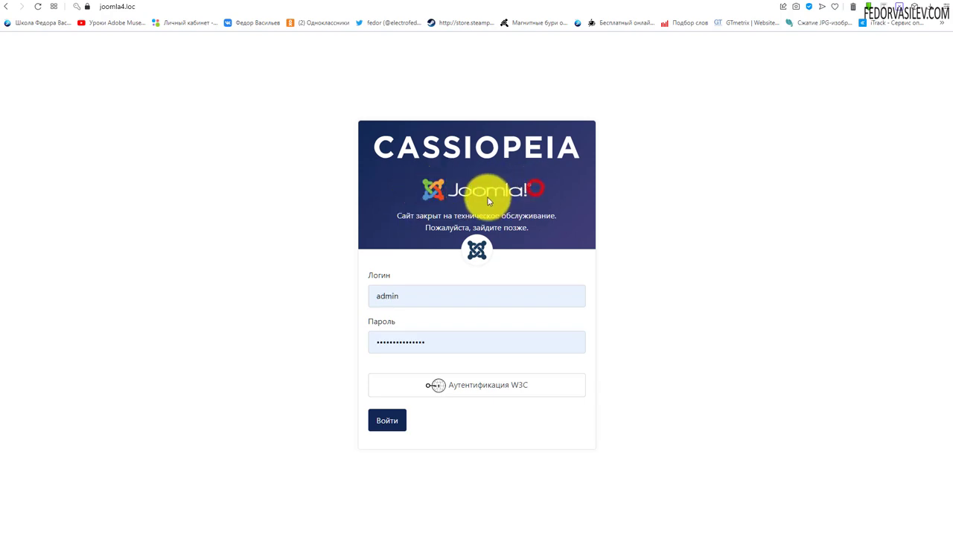
{"action": "left_click_drag", "start_coordinate": [488, 197], "coordinate": [402, 181]}
{"action": "left_click", "coordinate": [364, 196]}
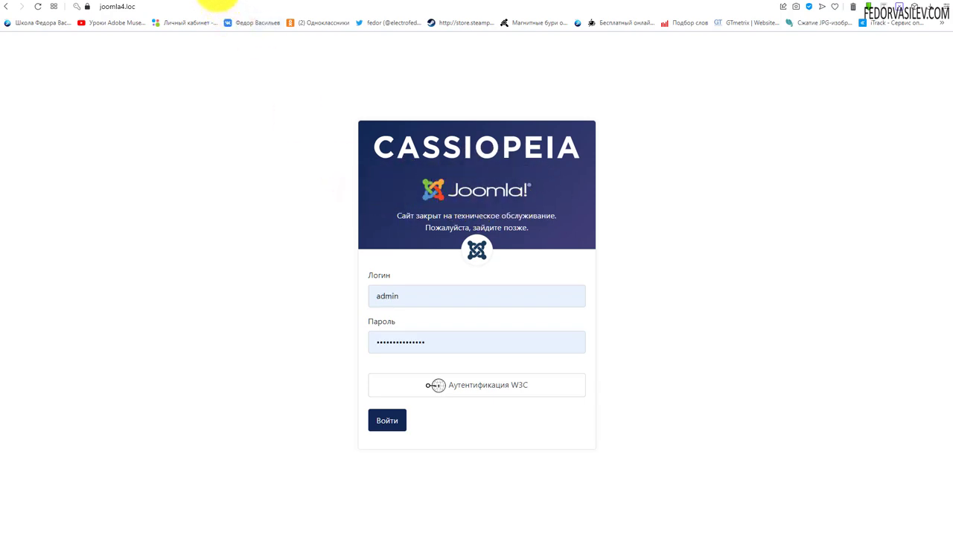
Back in the global configuration, set the offline message to Скрыть and save the settings
{"action": "left_click", "coordinate": [218, 4]}
{"action": "left_click", "coordinate": [542, 236]}
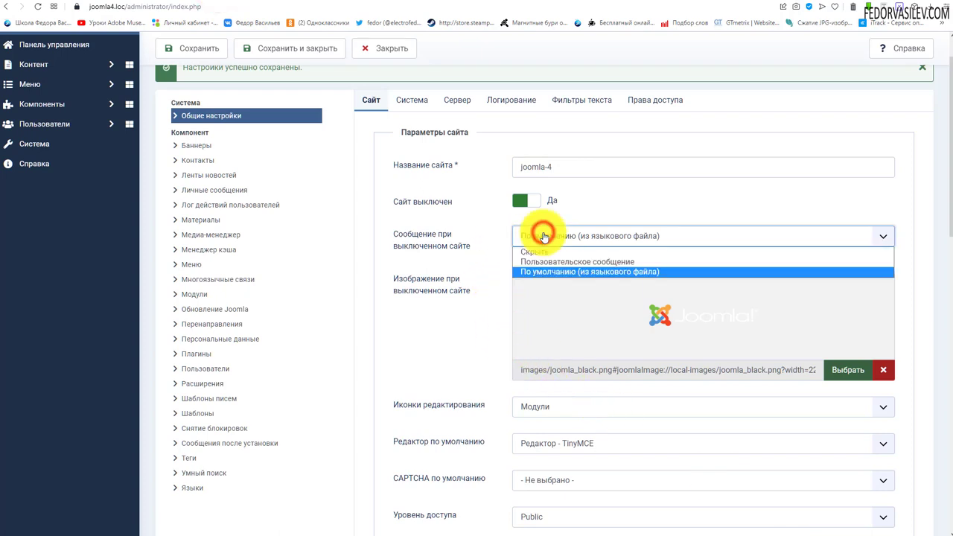
{"action": "left_click", "coordinate": [541, 251]}
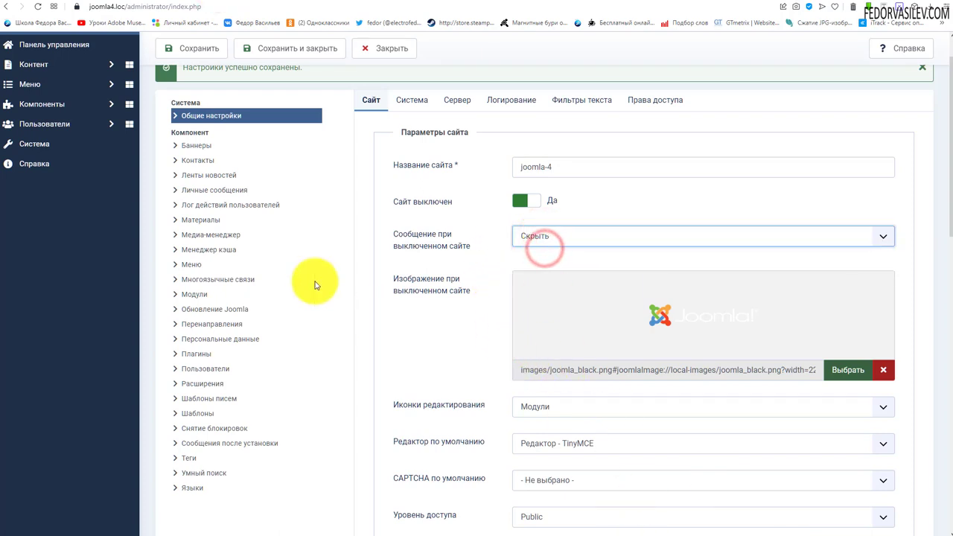
{"action": "left_click", "coordinate": [165, 49]}
Reload the public site and check its offline page with the message setting applied
{"action": "left_click", "coordinate": [276, 2]}
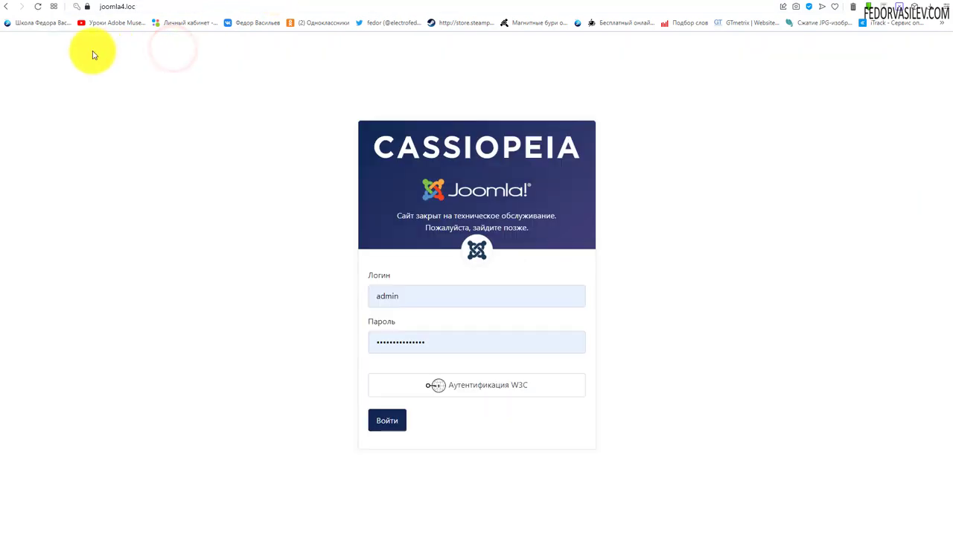
{"action": "left_click", "coordinate": [37, 8]}
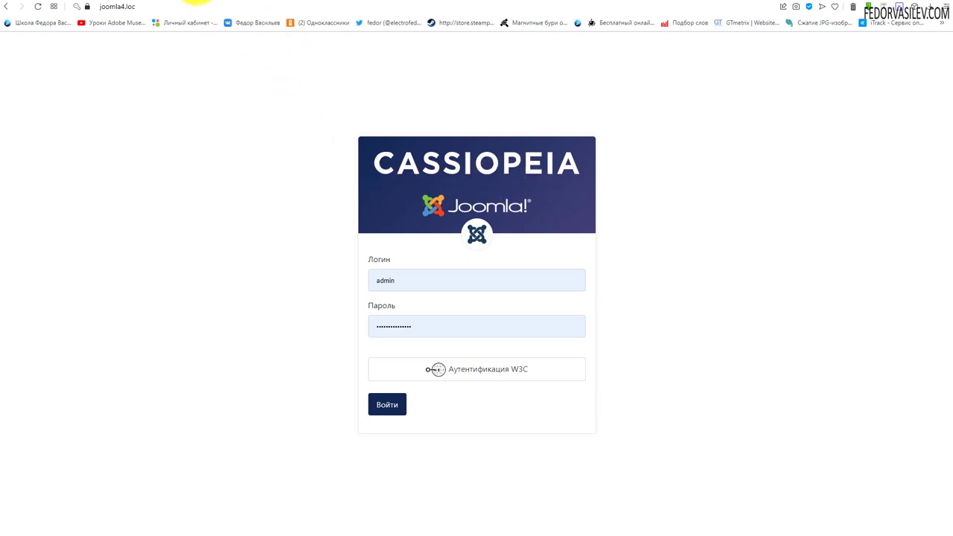
{"action": "left_click", "coordinate": [206, 3]}
{"action": "left_click", "coordinate": [277, 3]}
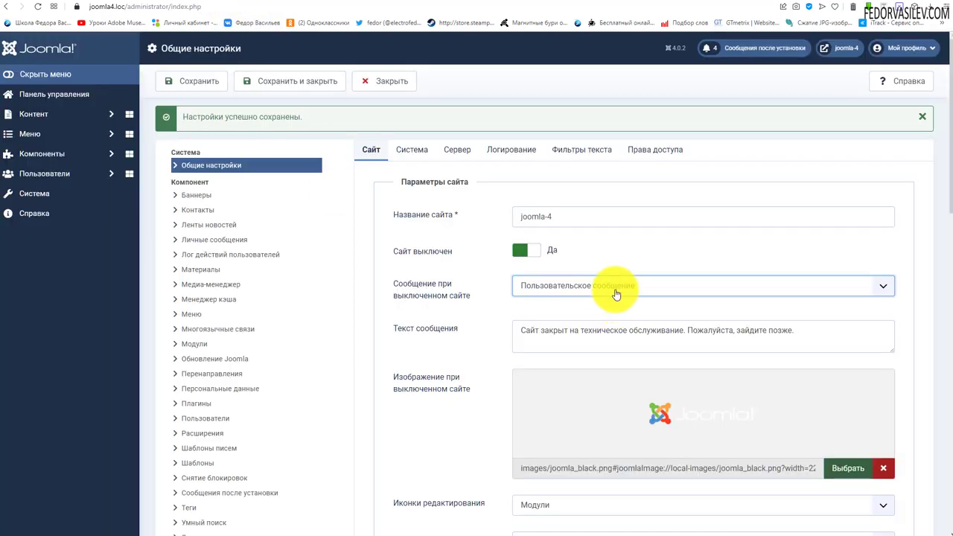
Choose Пользовательское сообщение as the offline message in the global configuration and review the message text
{"action": "left_click", "coordinate": [616, 294]}
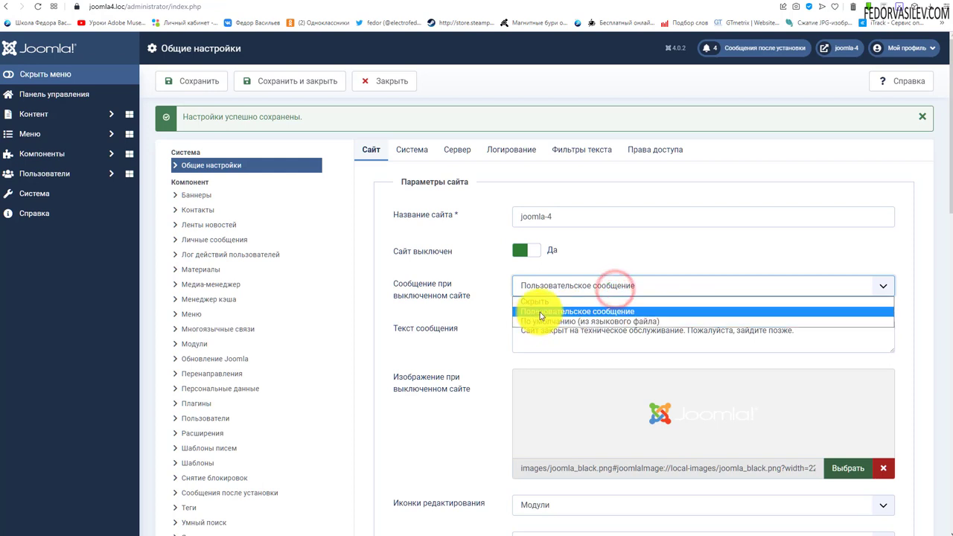
{"action": "left_click", "coordinate": [548, 312]}
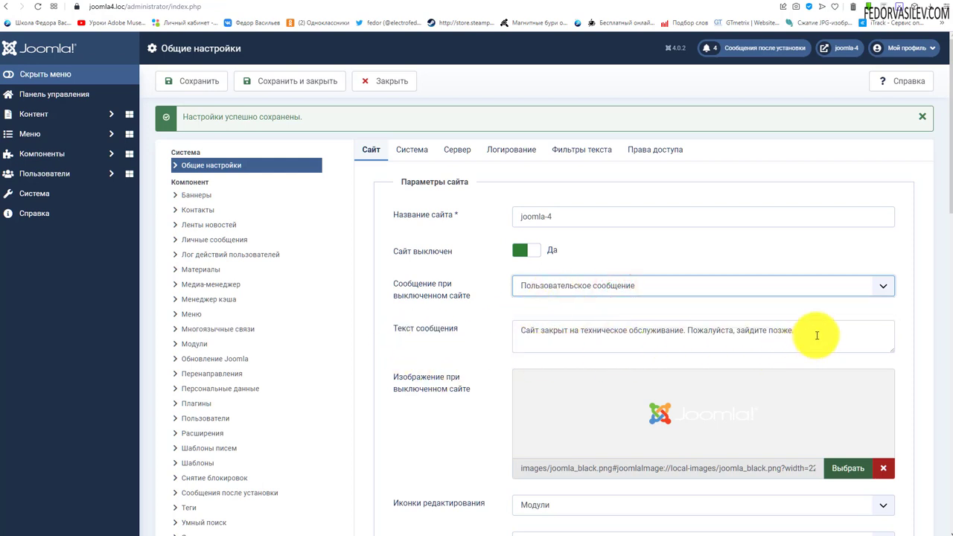
{"action": "left_click_drag", "start_coordinate": [815, 335], "coordinate": [544, 335]}
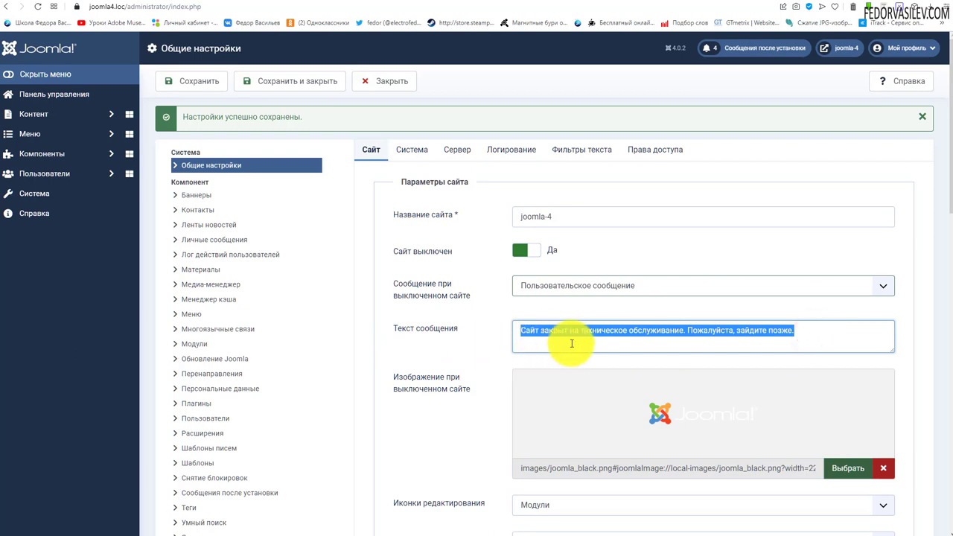
{"action": "scroll", "coordinate": [794, 295], "scroll_direction": "down", "scroll_amount": 2}
{"action": "scroll", "coordinate": [797, 257], "scroll_direction": "up", "scroll_amount": 2}
{"action": "left_click", "coordinate": [791, 283]}
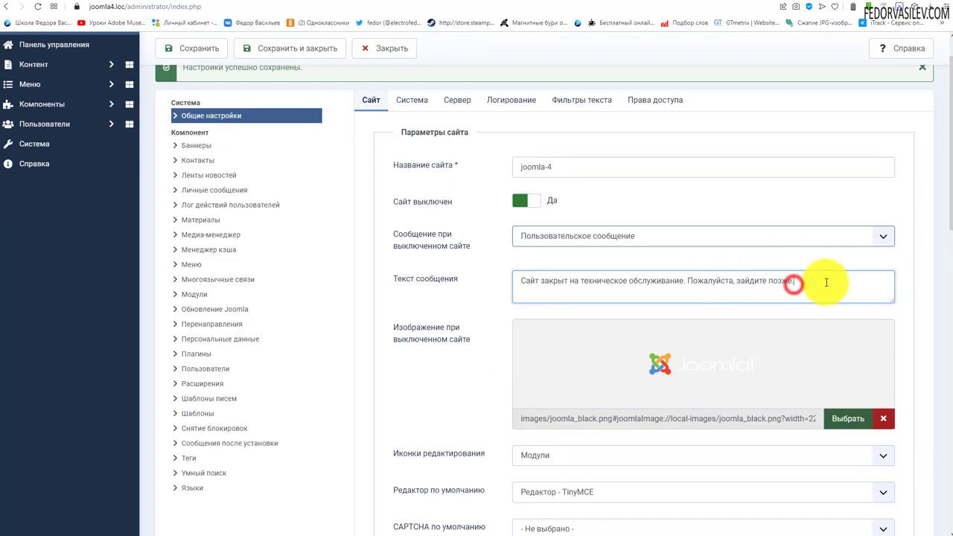
{"action": "left_click_drag", "start_coordinate": [823, 281], "coordinate": [414, 289]}
{"action": "left_click", "coordinate": [428, 361]}
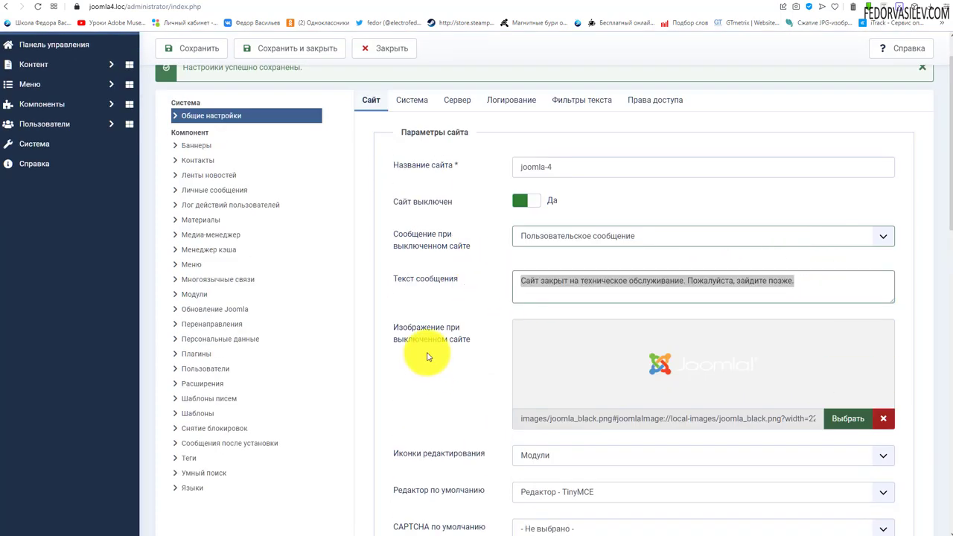
Switch the Сайт выключен option back to Нет in the site parameters
{"action": "left_click", "coordinate": [520, 205]}
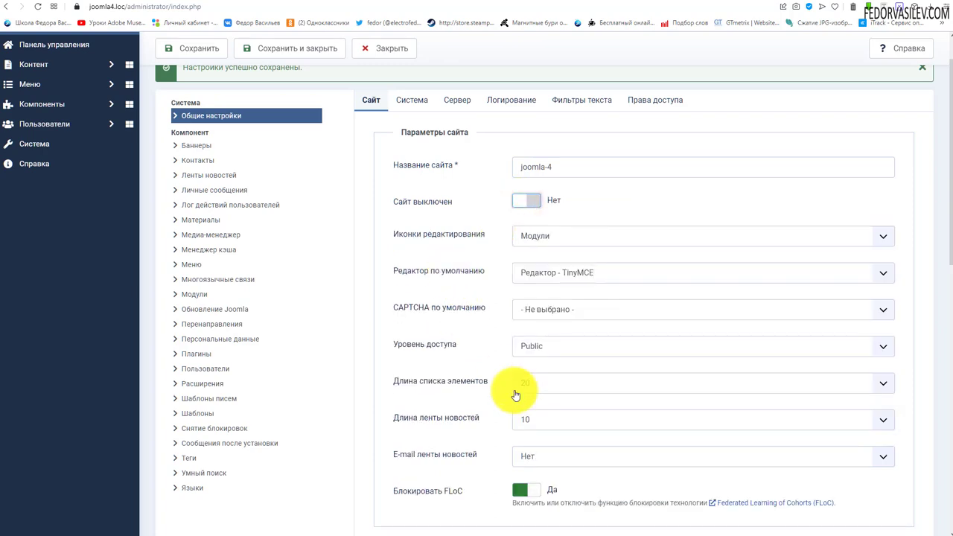
{"action": "scroll", "coordinate": [515, 393], "scroll_direction": "up", "scroll_amount": 1}
{"action": "scroll", "coordinate": [495, 387], "scroll_direction": "down", "scroll_amount": 1}
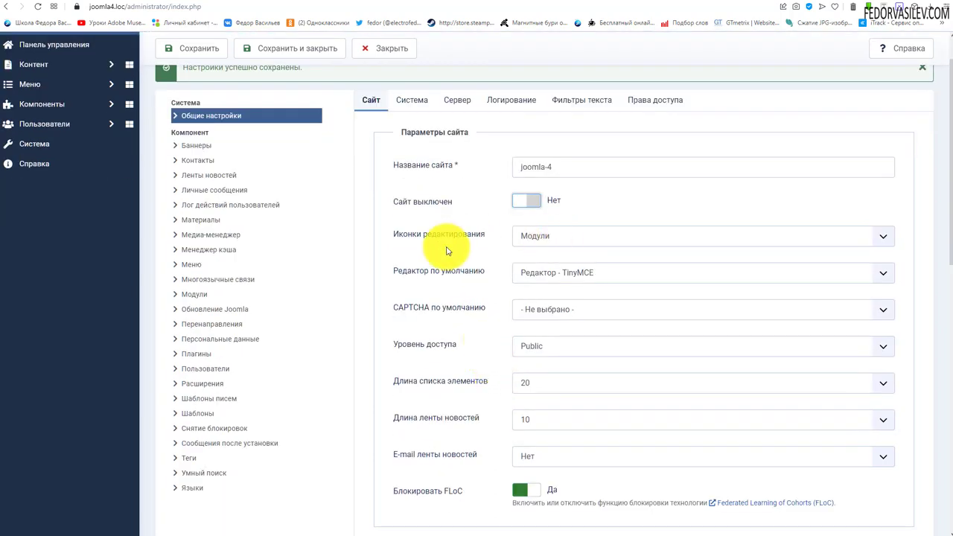
Review the Иконки редактирования options in the site parameters, and reload the public site to see its edit icons
{"action": "left_click", "coordinate": [563, 240]}
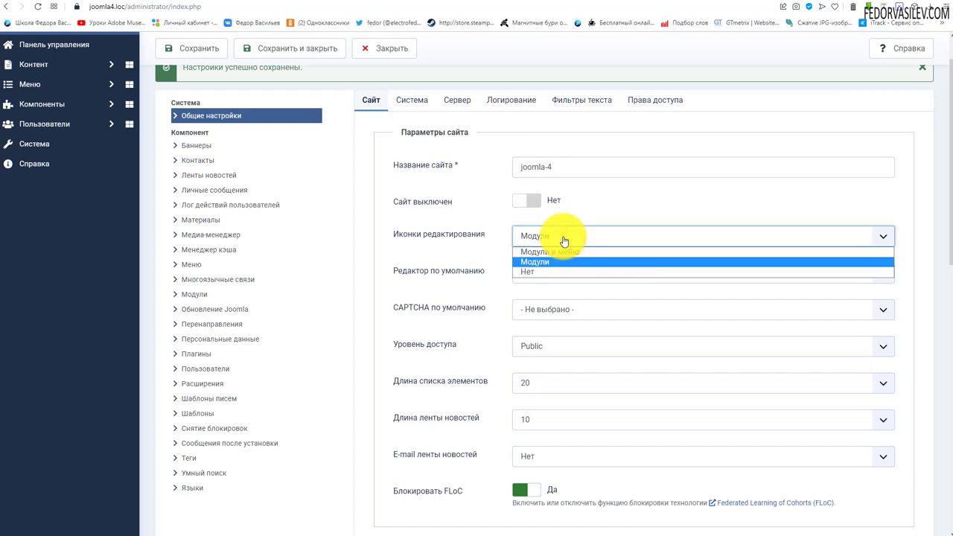
{"action": "left_click", "coordinate": [476, 236]}
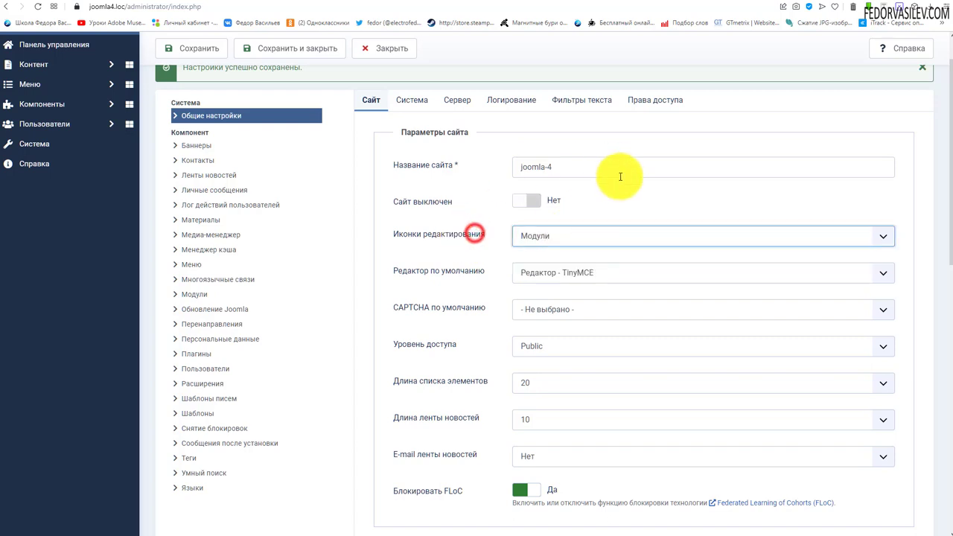
{"action": "left_click", "coordinate": [283, 6]}
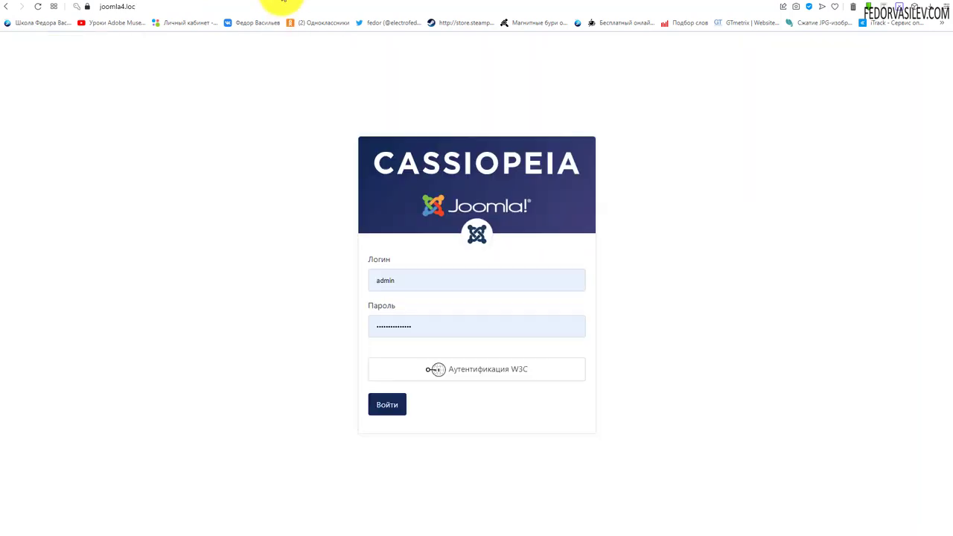
{"action": "left_click", "coordinate": [35, 7]}
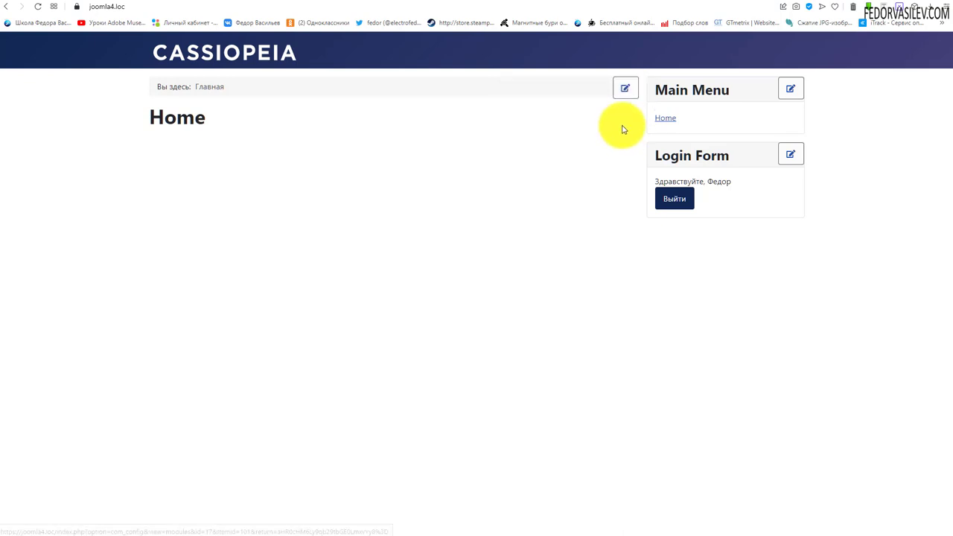
Open the Breadcrumbs module's parameters from its edit icon on the public site, look through them, and cancel
{"action": "left_click", "coordinate": [625, 89]}
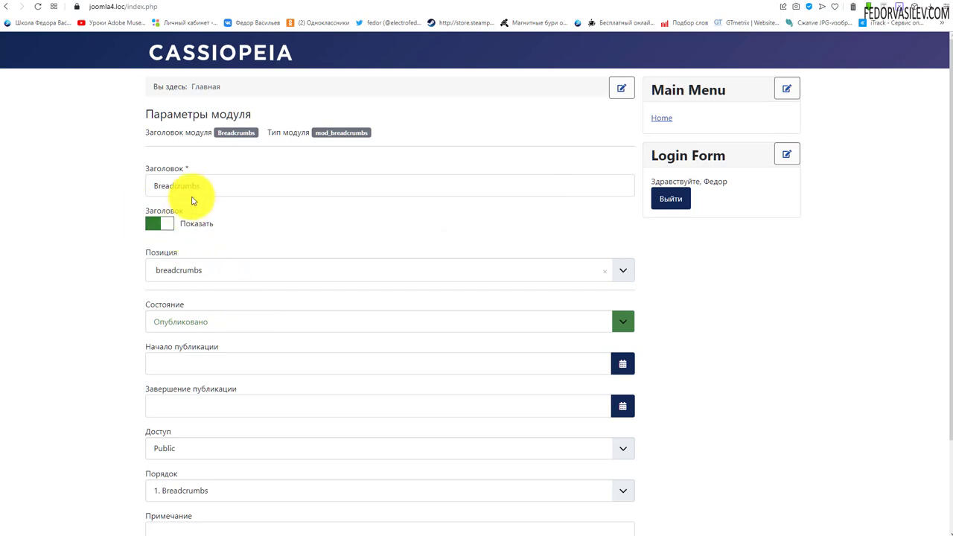
{"action": "left_click_drag", "start_coordinate": [206, 185], "coordinate": [127, 186]}
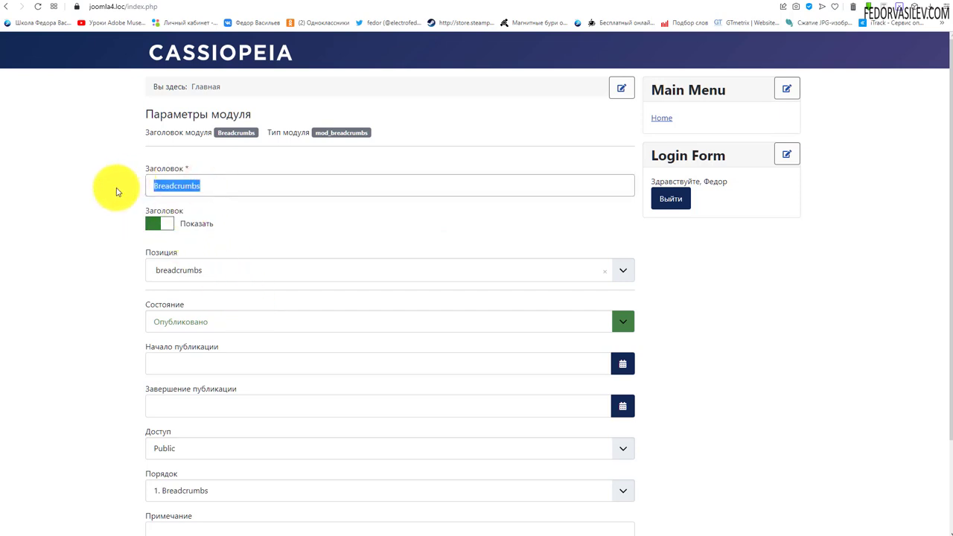
{"action": "scroll", "coordinate": [399, 395], "scroll_direction": "down", "scroll_amount": 3}
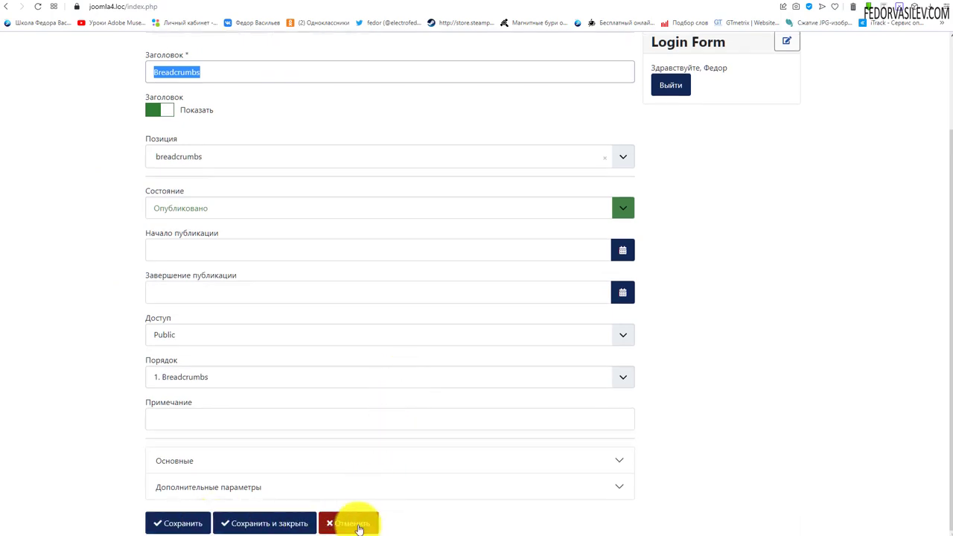
{"action": "left_click", "coordinate": [358, 525]}
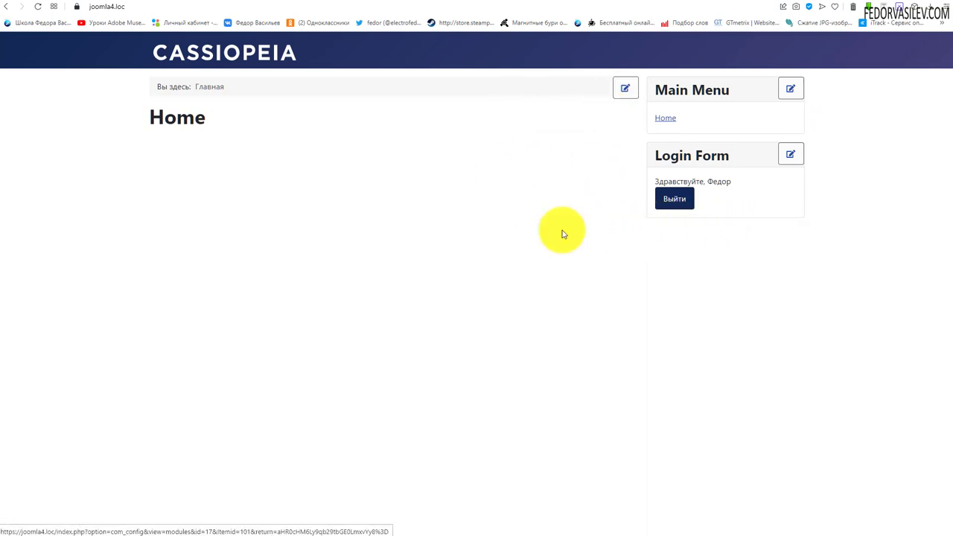
Back in the global configuration, set Иконки редактирования to Нет and save the settings
{"action": "left_click", "coordinate": [212, 6]}
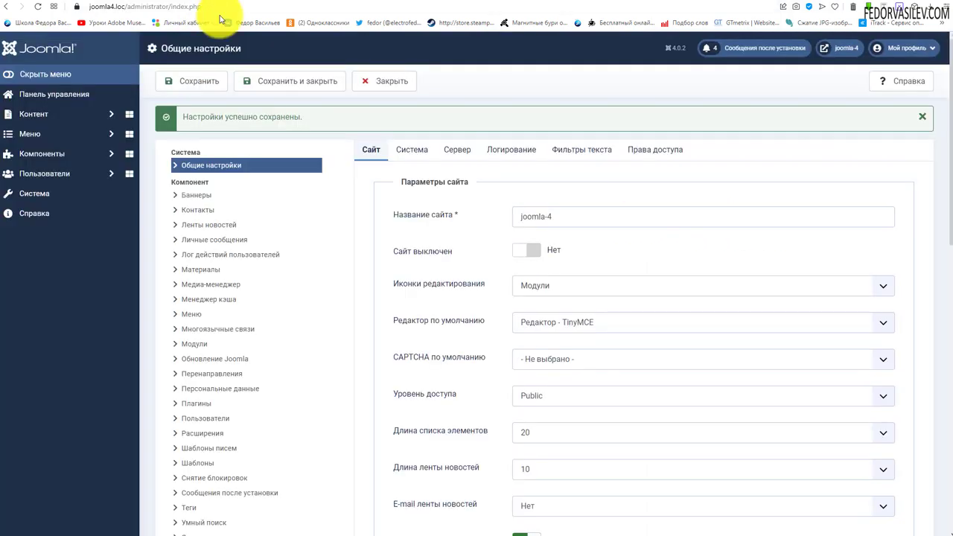
{"action": "left_click", "coordinate": [549, 287]}
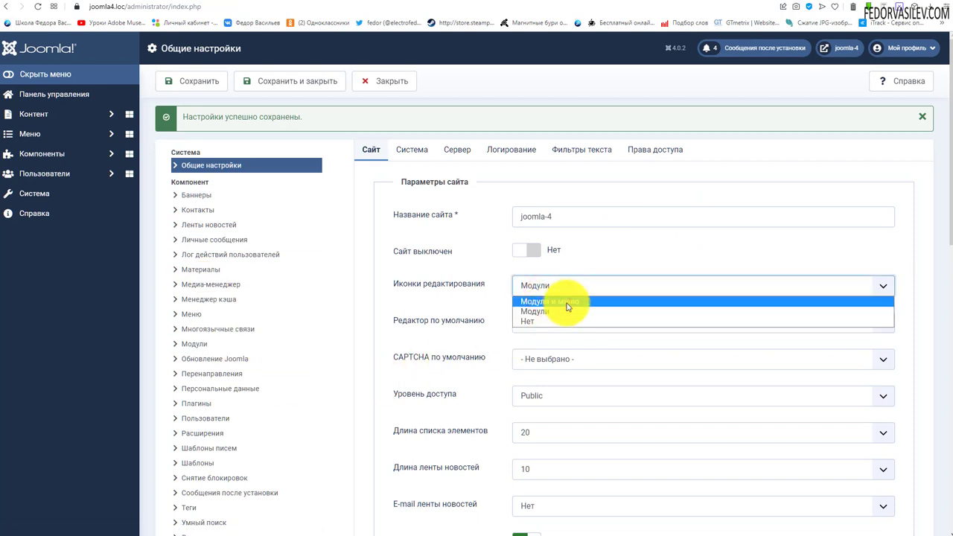
{"action": "left_click", "coordinate": [288, 6]}
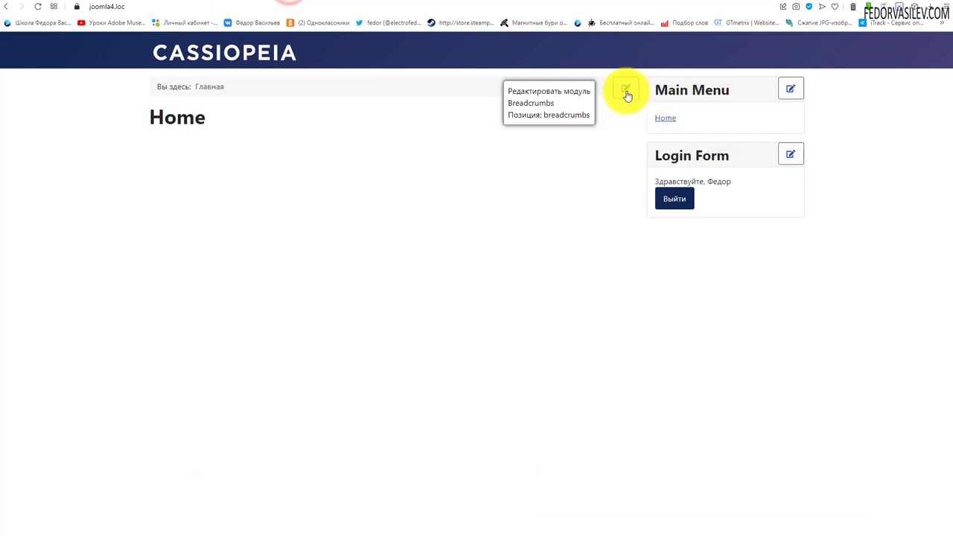
{"action": "left_click", "coordinate": [225, 6]}
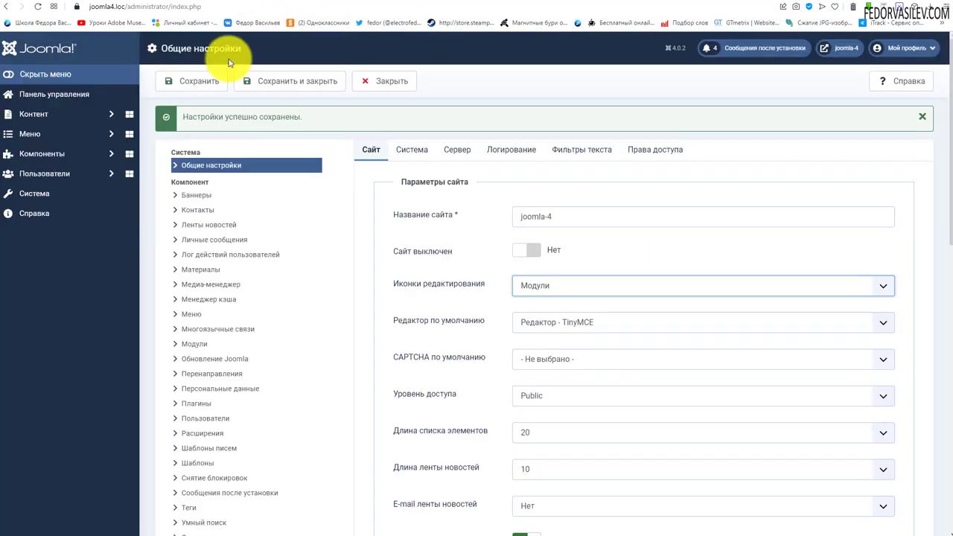
{"action": "left_click", "coordinate": [549, 288]}
{"action": "left_click", "coordinate": [537, 319]}
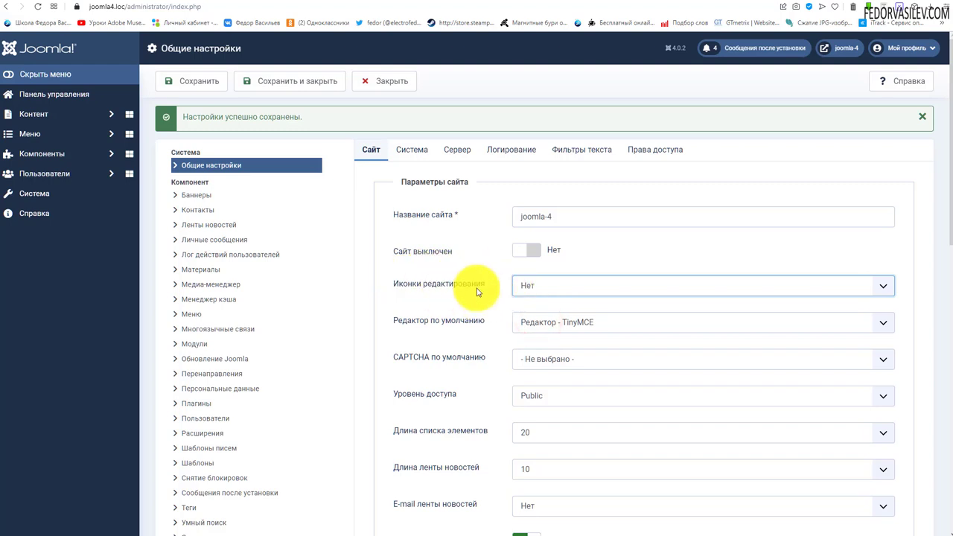
{"action": "left_click", "coordinate": [195, 81]}
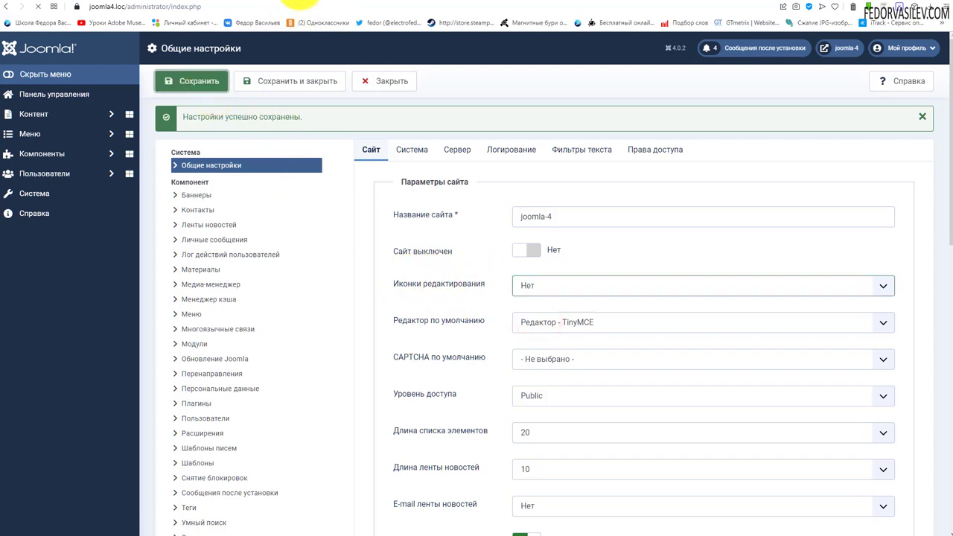
Reload the public site and check its modules with the edit icon setting applied
{"action": "left_click", "coordinate": [275, 3]}
{"action": "left_click", "coordinate": [37, 7]}
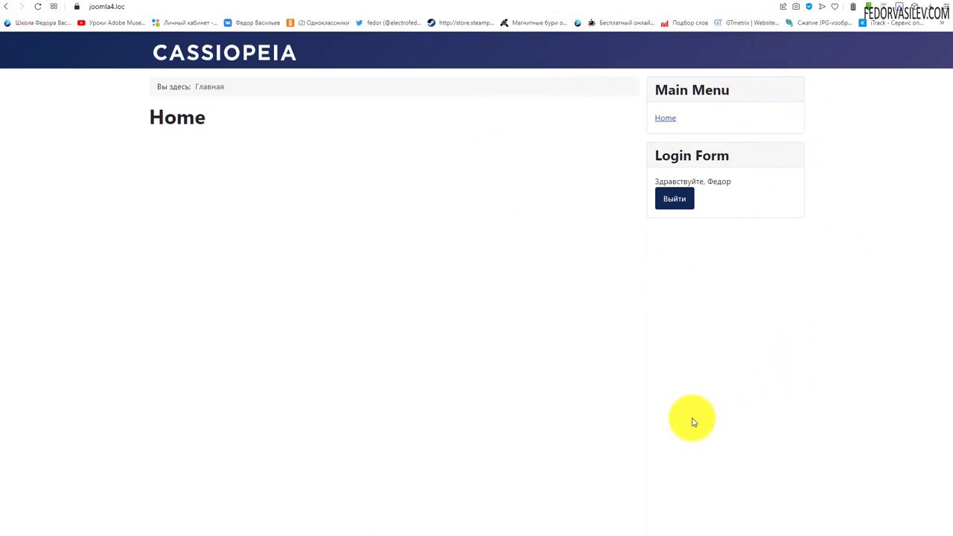
Return to the global configuration and review the available Редактор по умолчанию options
{"action": "key", "text": "ctrl+shift+Tab"}
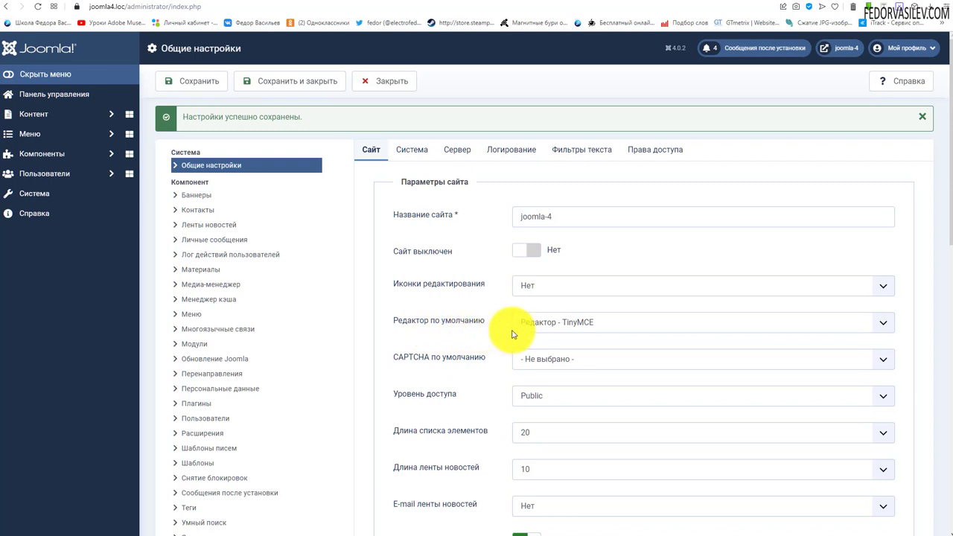
{"action": "left_click", "coordinate": [586, 325]}
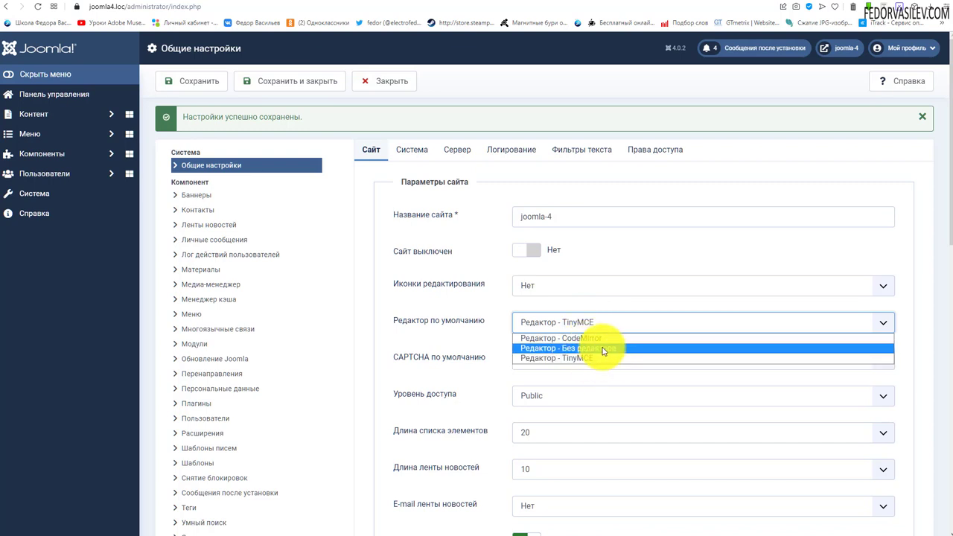
{"action": "left_click", "coordinate": [470, 326]}
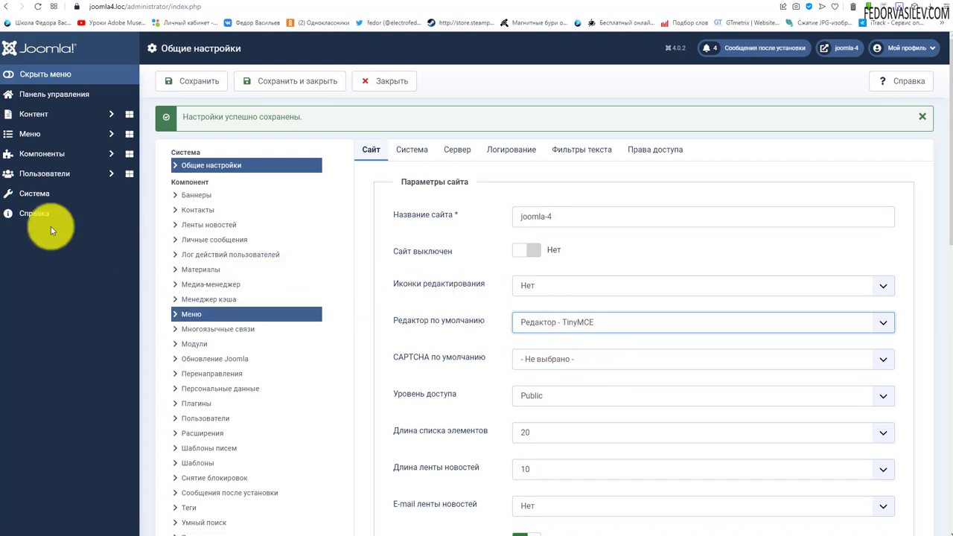
Open the new article form in a separate browser tab and expand the text editor's toolbar to show its additional tools
{"action": "left_click", "coordinate": [32, 114]}
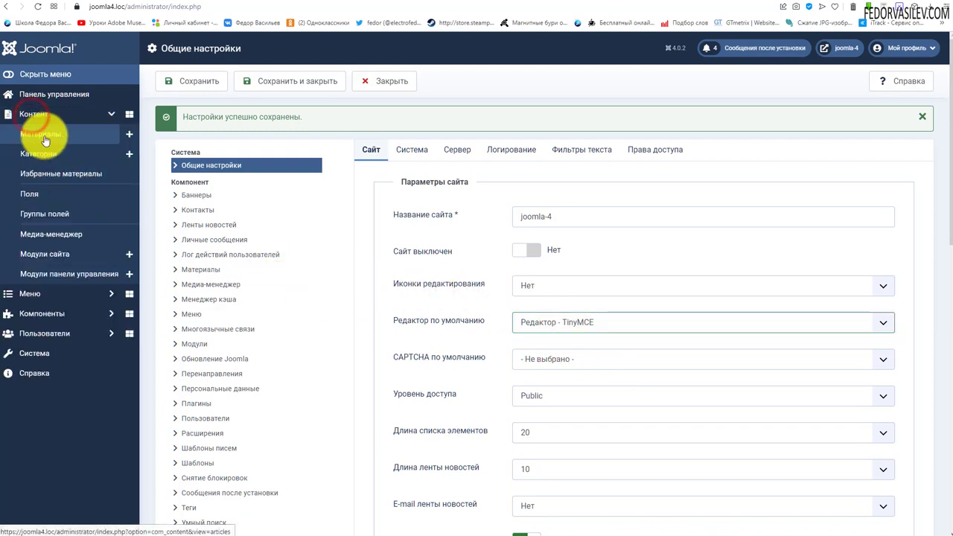
{"action": "right_click", "coordinate": [46, 141]}
{"action": "right_click", "coordinate": [129, 135]}
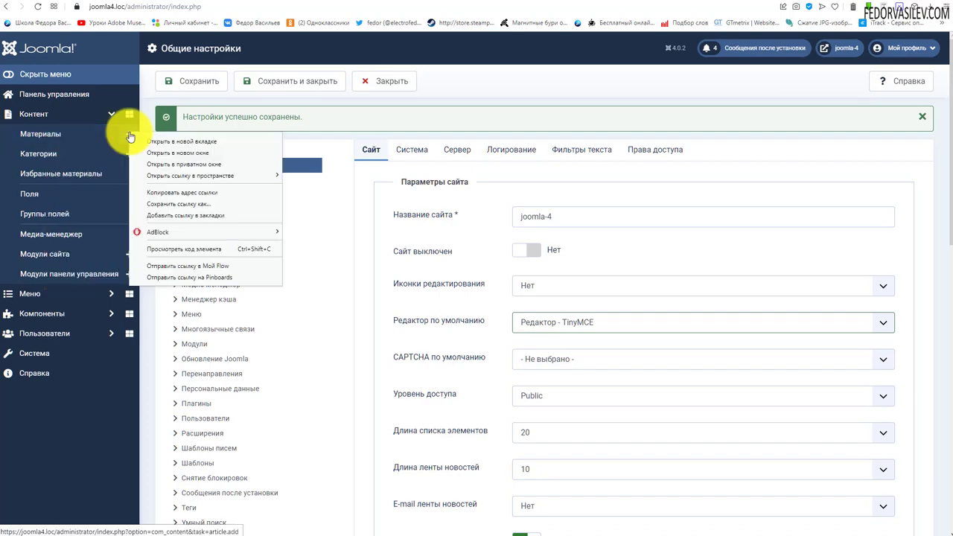
{"action": "left_click", "coordinate": [149, 142]}
{"action": "left_click", "coordinate": [272, 3]}
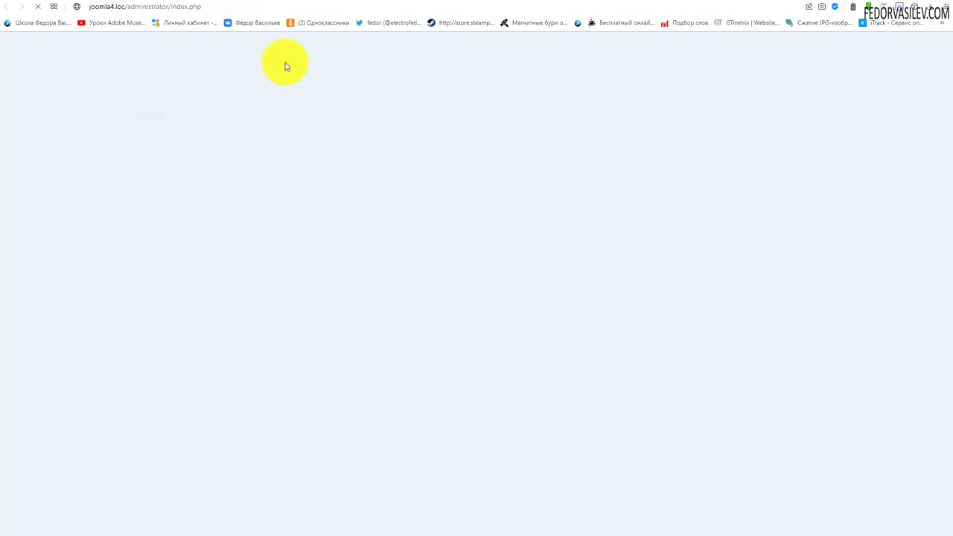
{"action": "left_click", "coordinate": [216, 2]}
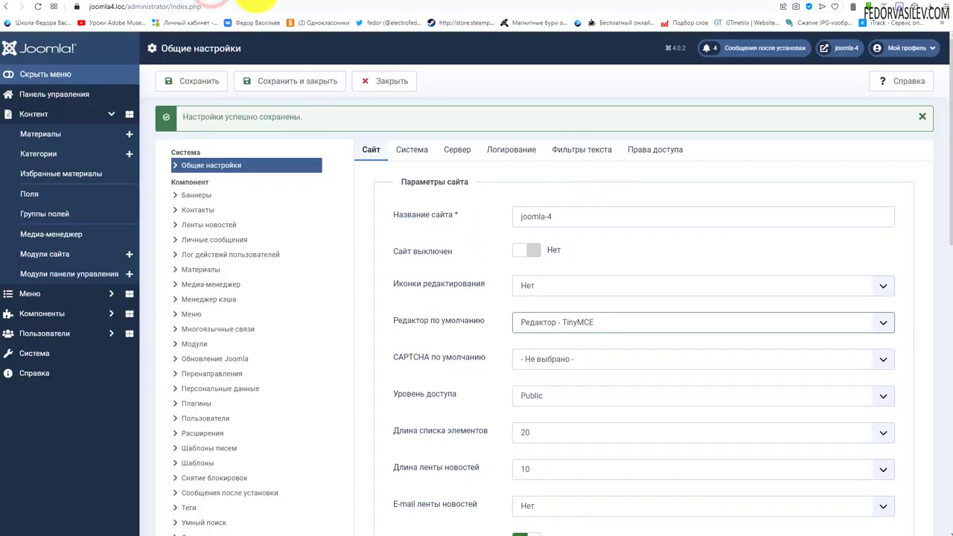
{"action": "left_click", "coordinate": [257, 2]}
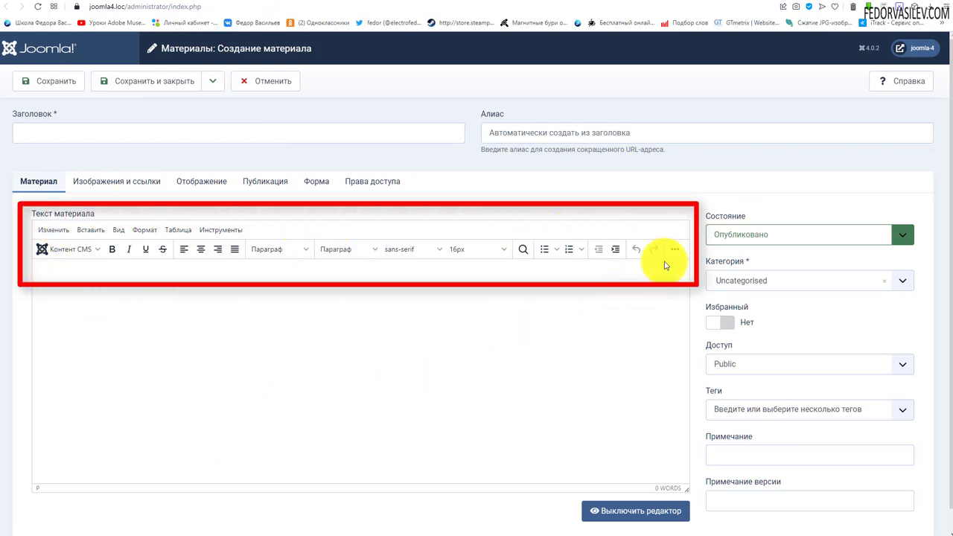
{"action": "left_click", "coordinate": [675, 248]}
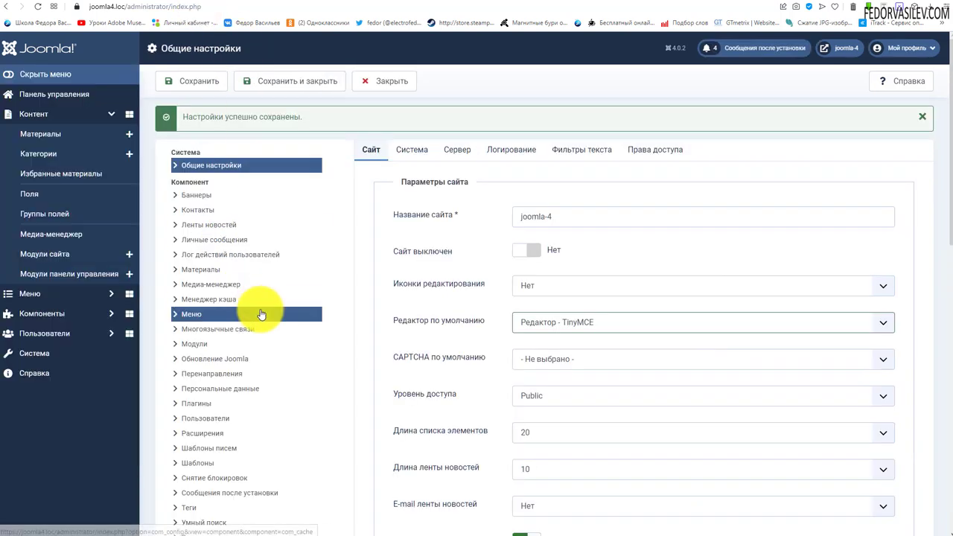
In the global configuration, set Редактор по умолчанию to Редактор - Без редактора and save the settings
{"action": "left_click", "coordinate": [582, 323]}
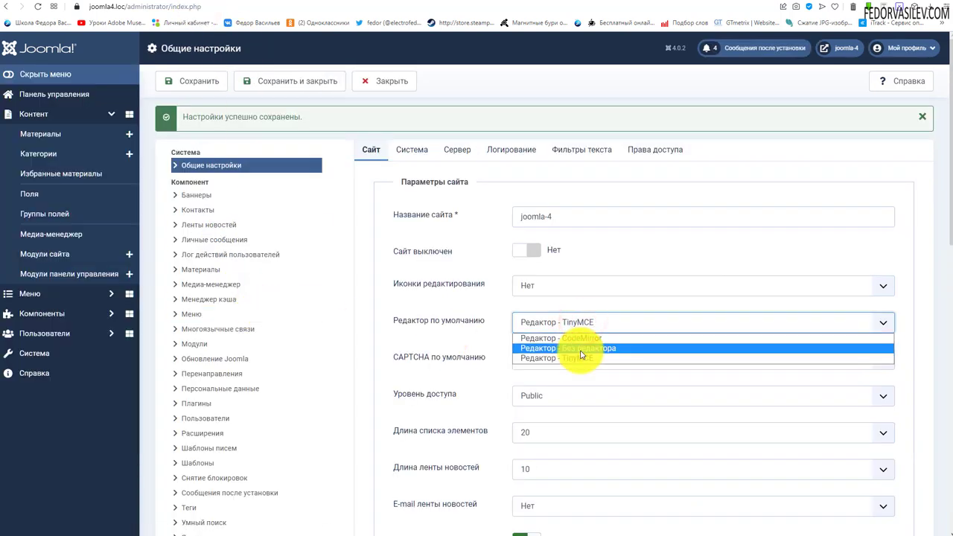
{"action": "left_click", "coordinate": [582, 349]}
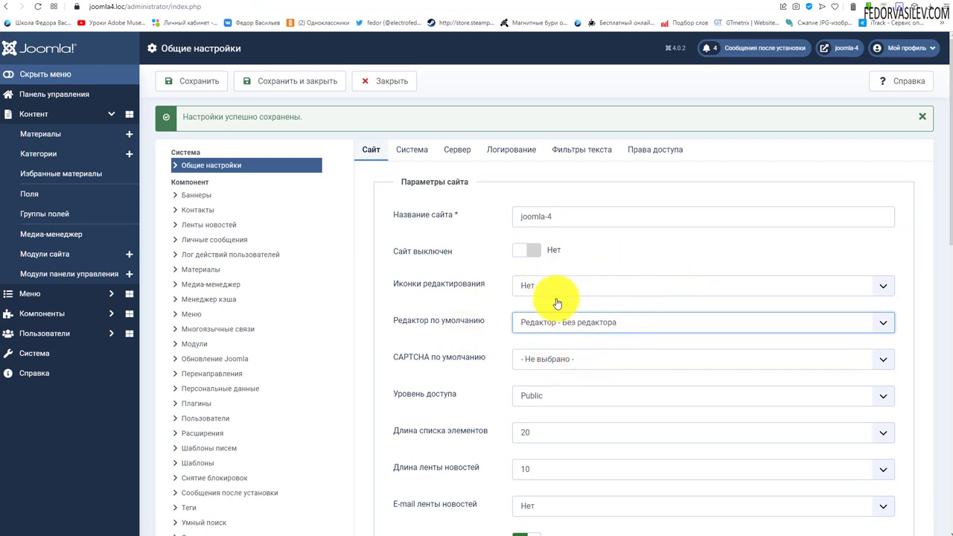
{"action": "left_click", "coordinate": [190, 81]}
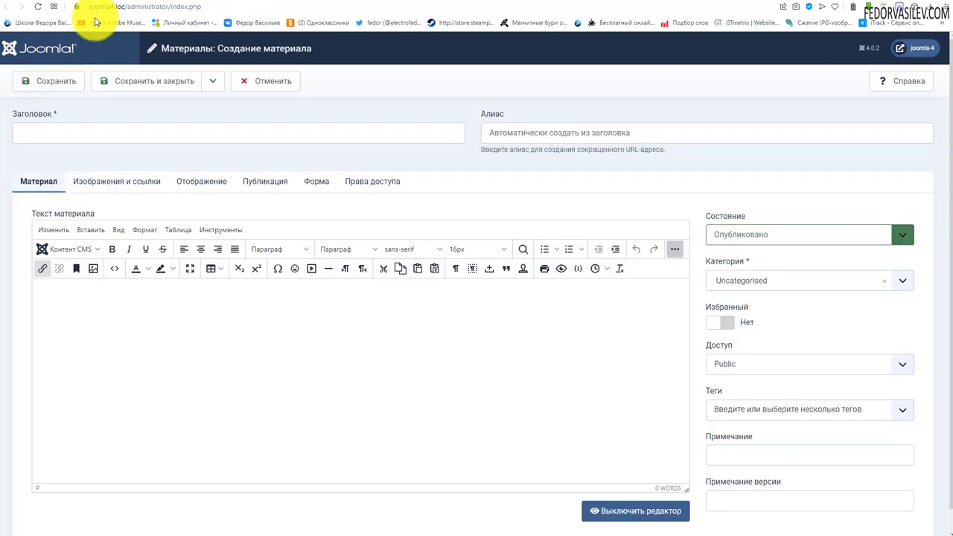
Reload the new article form and check its text area with the editor switched off
{"action": "left_click", "coordinate": [36, 7]}
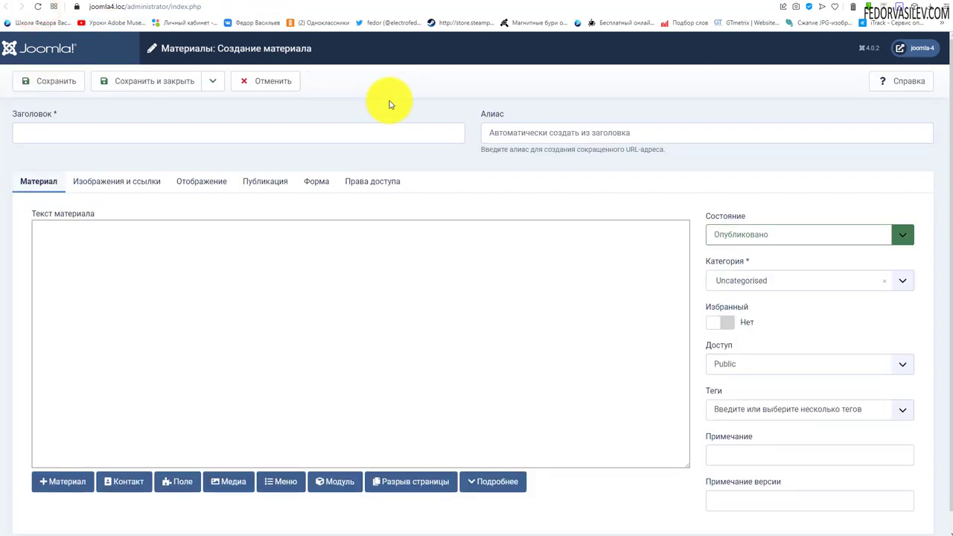
{"action": "left_click", "coordinate": [313, 286]}
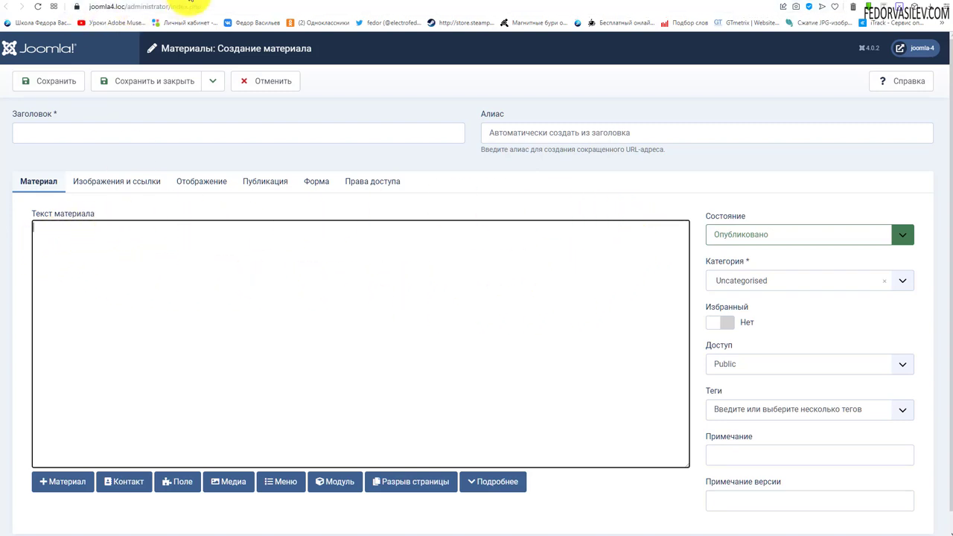
In the global configuration, set Редактор по умолчанию to Редактор - CodeMirror and save the settings
{"action": "left_click", "coordinate": [190, 4]}
{"action": "left_click", "coordinate": [536, 326]}
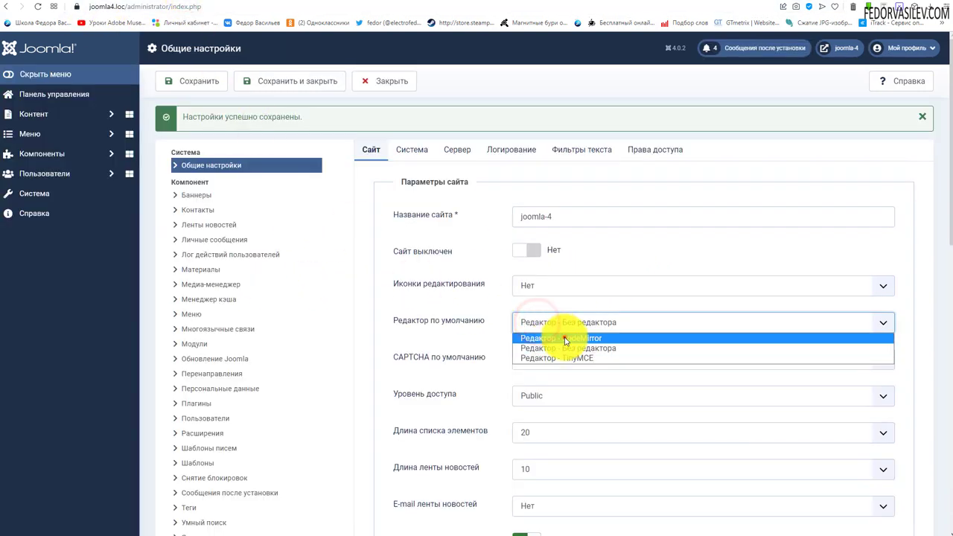
{"action": "left_click", "coordinate": [560, 338]}
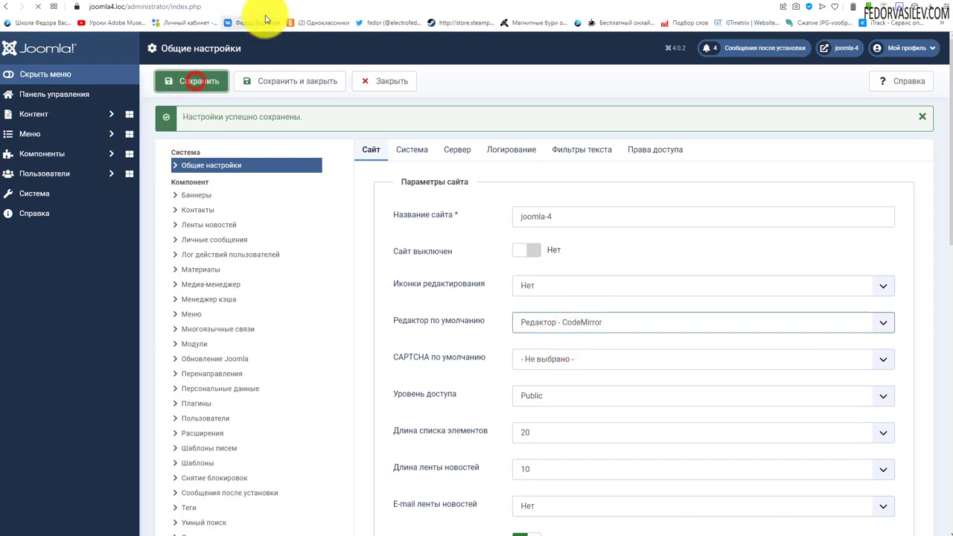
In the new article form, enter the test lines пии and аиаии in the CodeMirror text area and delete them
{"action": "left_click", "coordinate": [261, 8]}
{"action": "left_click", "coordinate": [104, 249]}
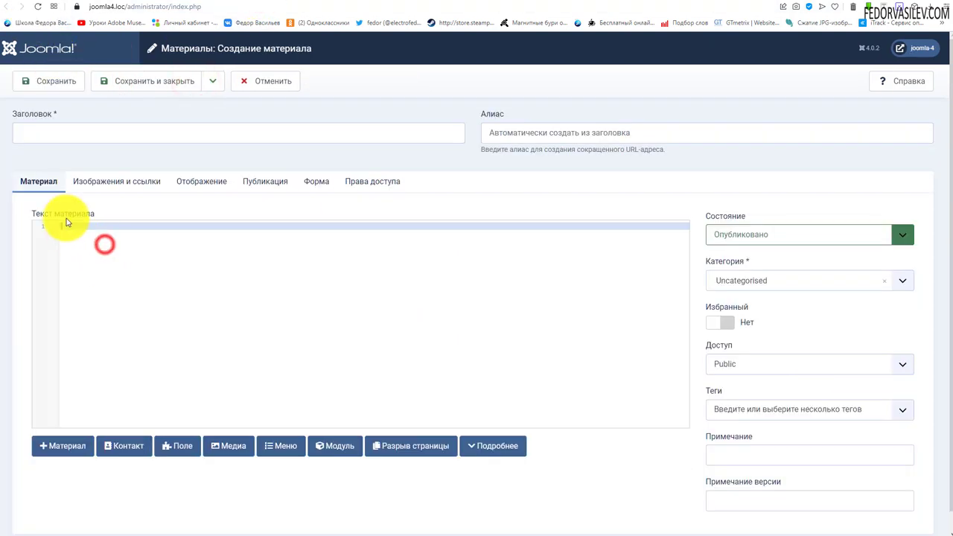
{"action": "type", "text": "пии"}
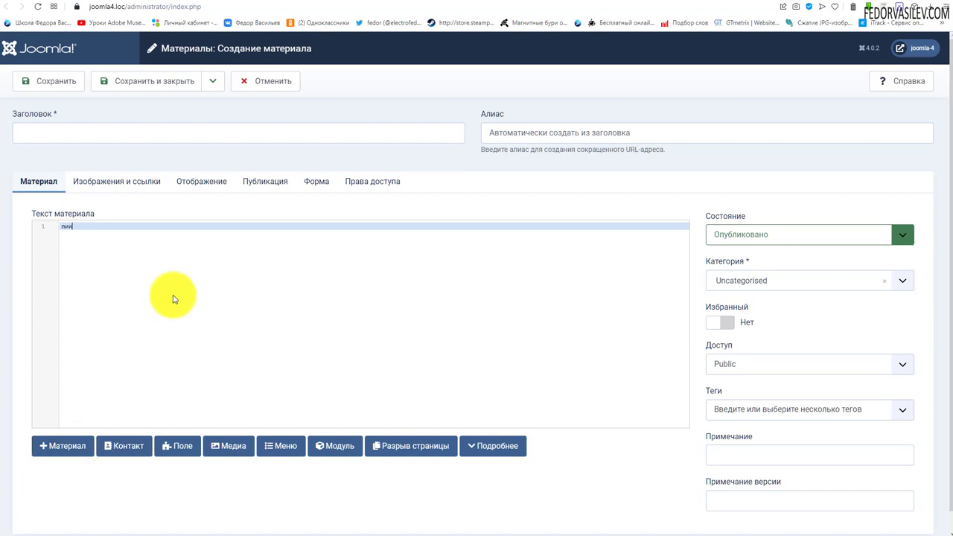
{"action": "key", "text": "Return"}
{"action": "type", "text": "аиаии"}
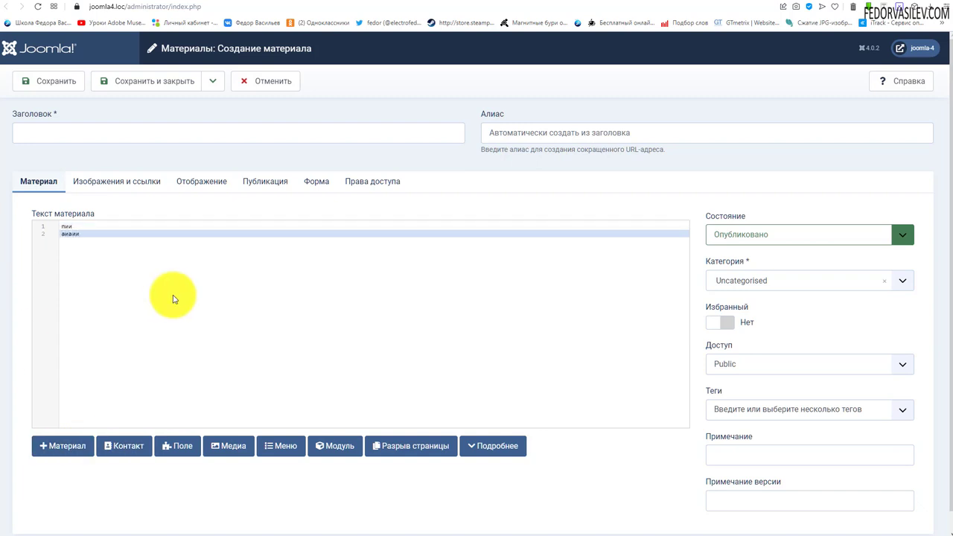
{"action": "left_click_drag", "start_coordinate": [96, 233], "coordinate": [49, 236]}
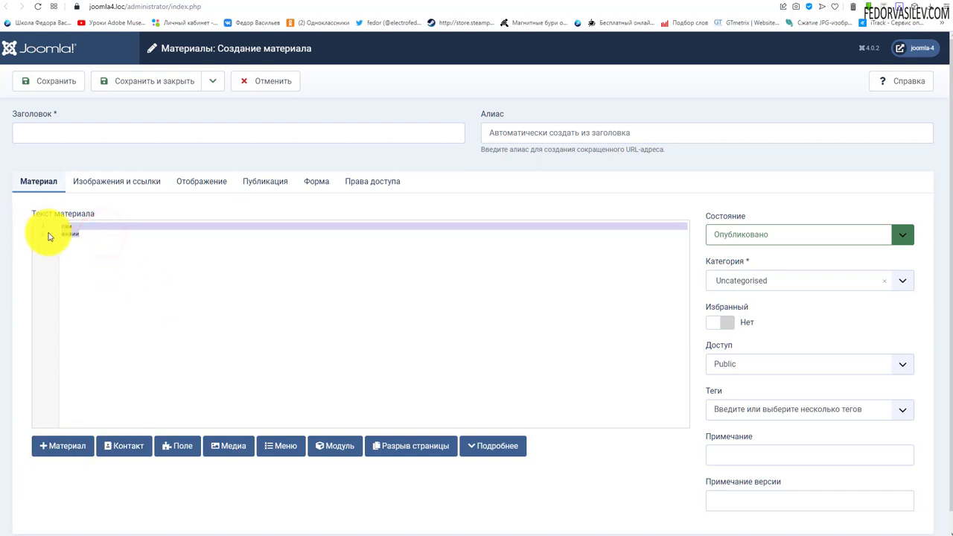
{"action": "key", "text": "Delete"}
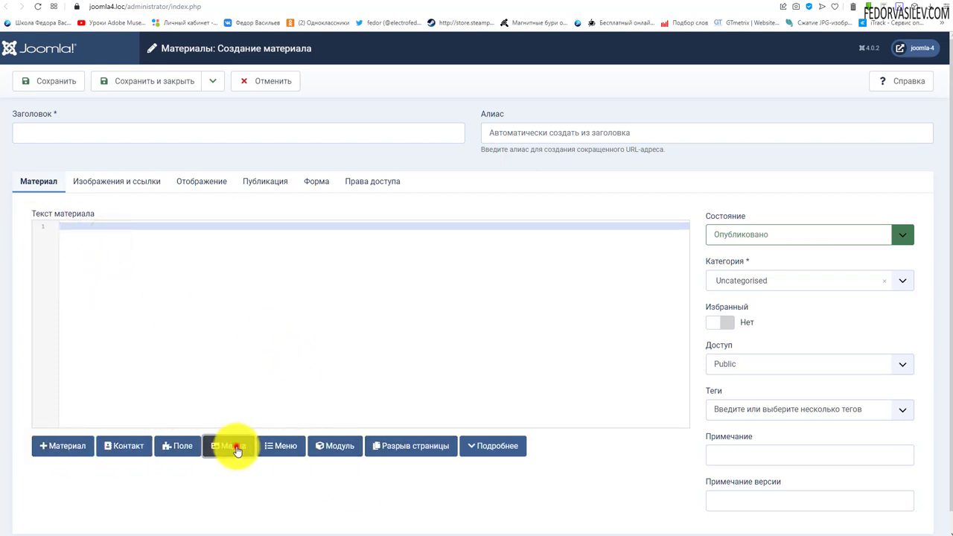
Insert the media image joomla_black.png into the article text and remove its generated img code
{"action": "left_click", "coordinate": [234, 447]}
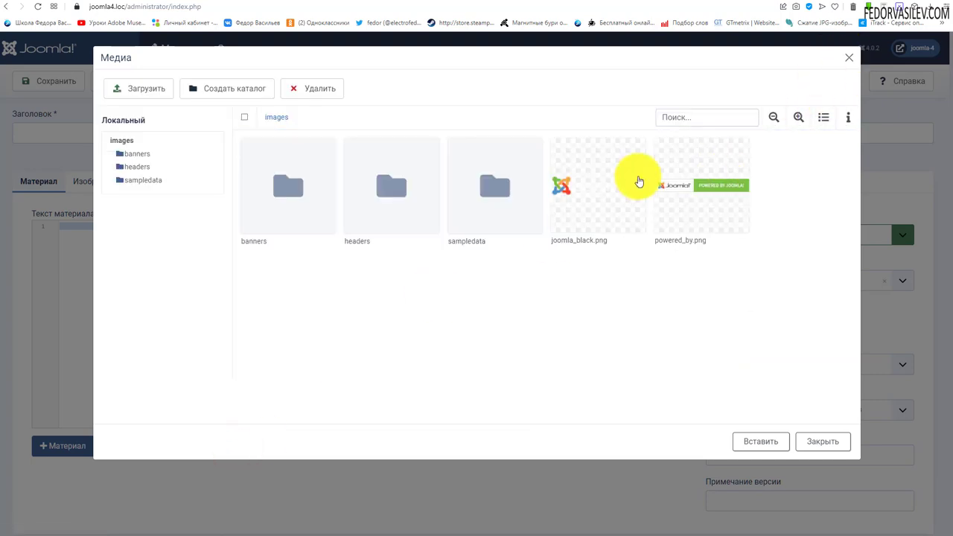
{"action": "left_click", "coordinate": [608, 195]}
{"action": "left_click", "coordinate": [753, 441]}
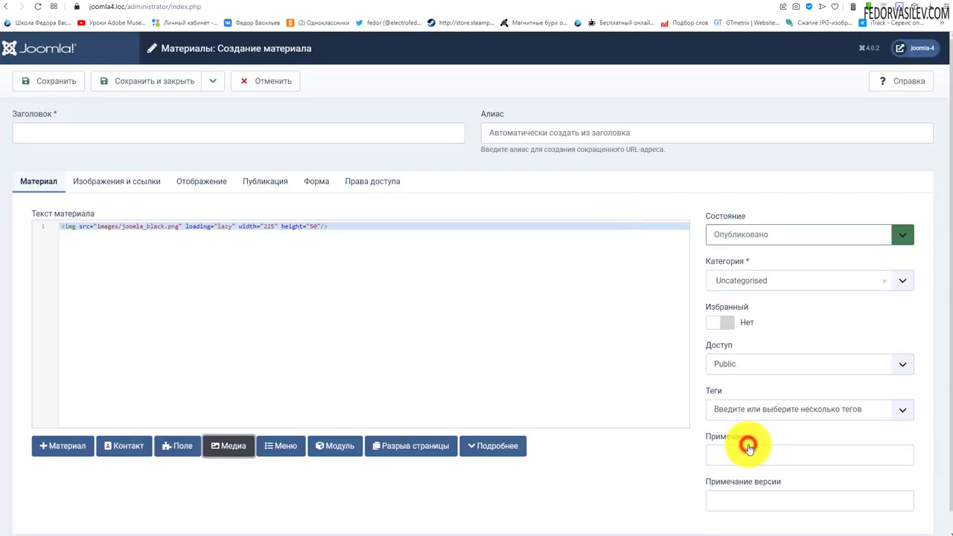
{"action": "left_click", "coordinate": [208, 241]}
{"action": "left_click_drag", "start_coordinate": [353, 225], "coordinate": [37, 228]}
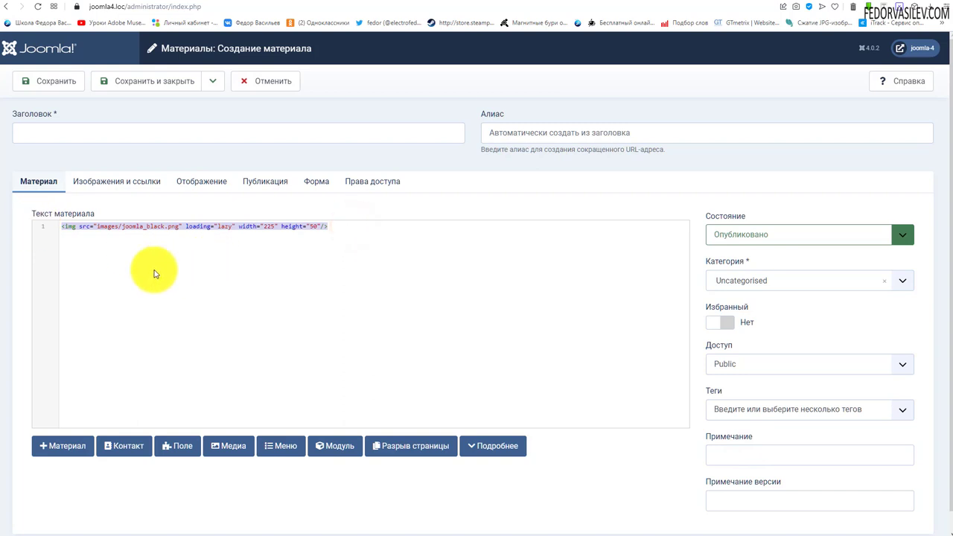
{"action": "left_click", "coordinate": [331, 242]}
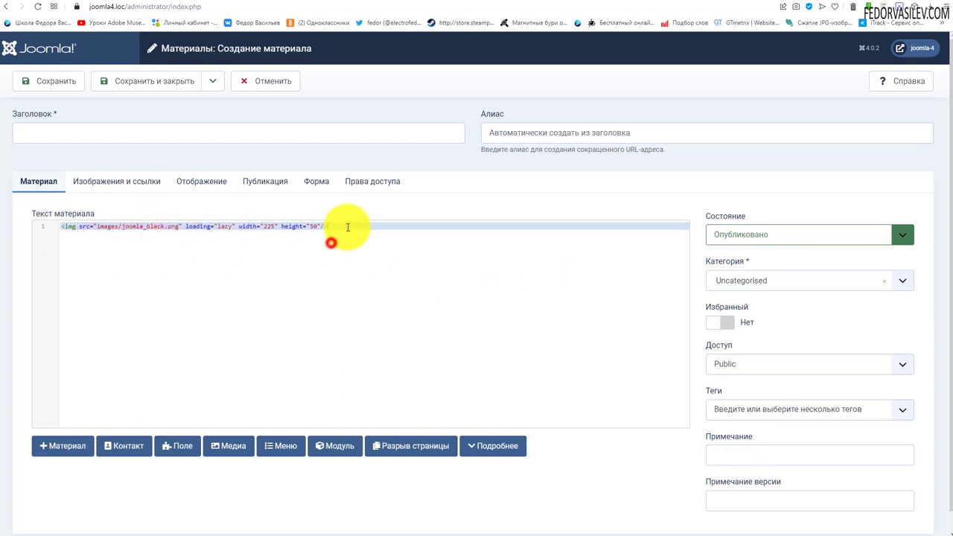
{"action": "left_click_drag", "start_coordinate": [348, 226], "coordinate": [61, 225]}
{"action": "key", "text": "BackSpace"}
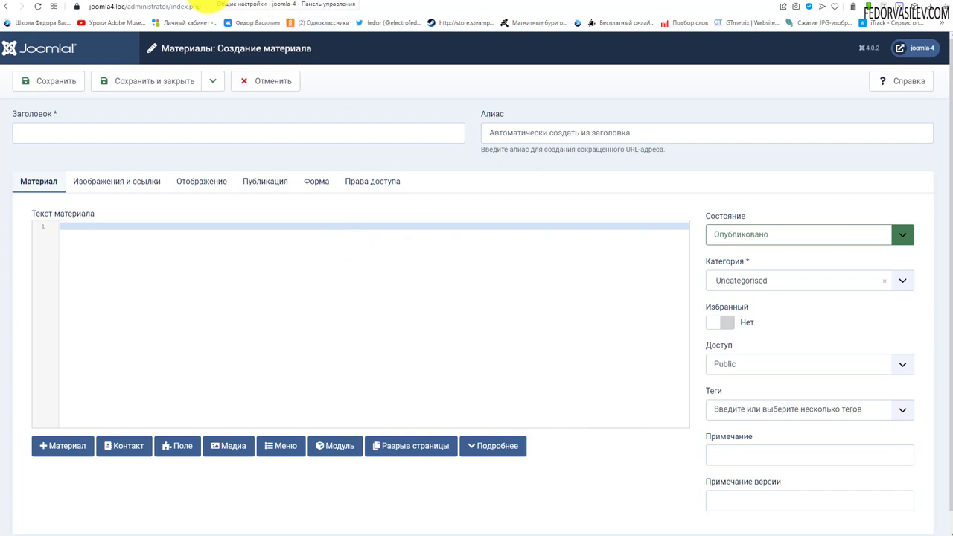
In the global configuration, set Редактор по умолчанию to Редактор - TinyMCE and save the settings
{"action": "key", "text": "alt+Left"}
{"action": "left_click", "coordinate": [591, 327]}
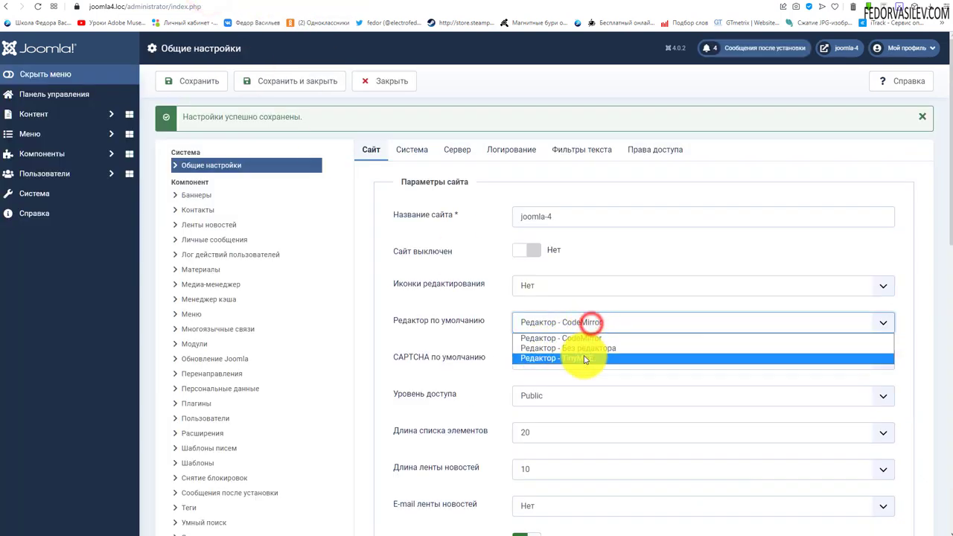
{"action": "left_click", "coordinate": [581, 356]}
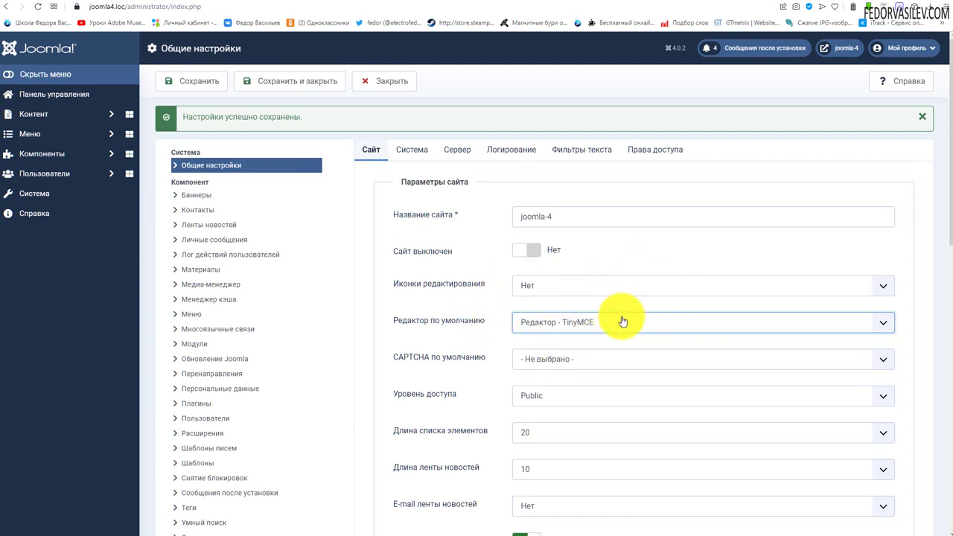
{"action": "left_click", "coordinate": [570, 326]}
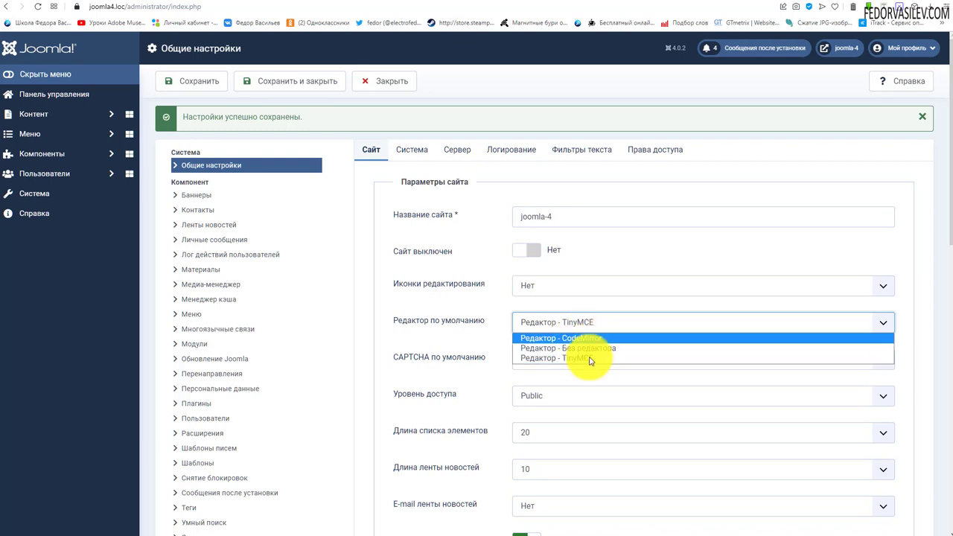
{"action": "left_click", "coordinate": [496, 321]}
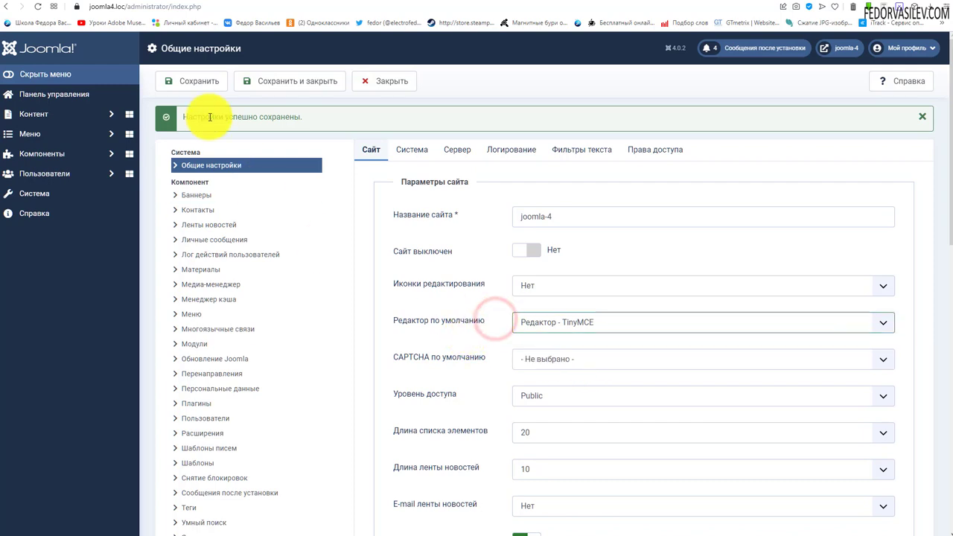
{"action": "left_click", "coordinate": [193, 80]}
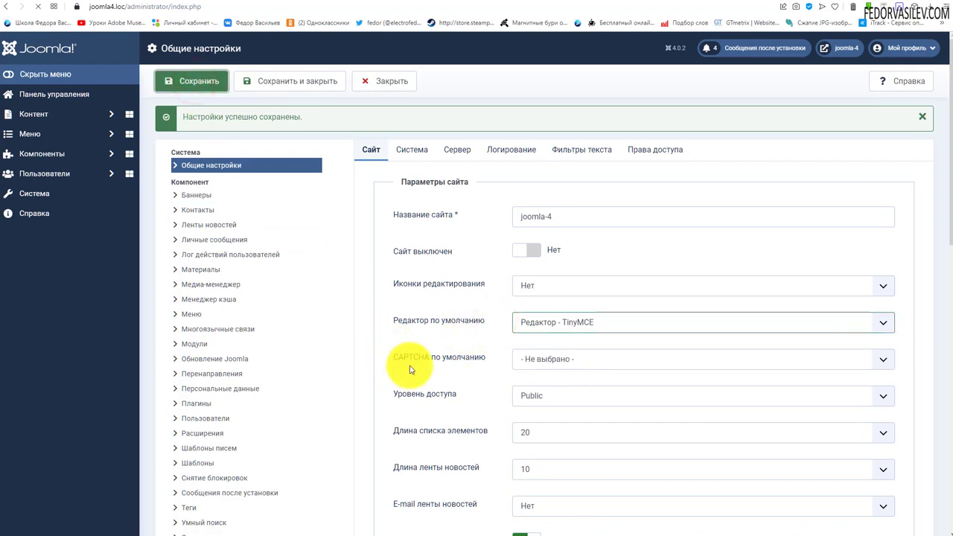
Examine the choices offered for CAPTCHA по умолчанию in the site parameters
{"action": "scroll", "coordinate": [547, 283], "scroll_direction": "down", "scroll_amount": 2}
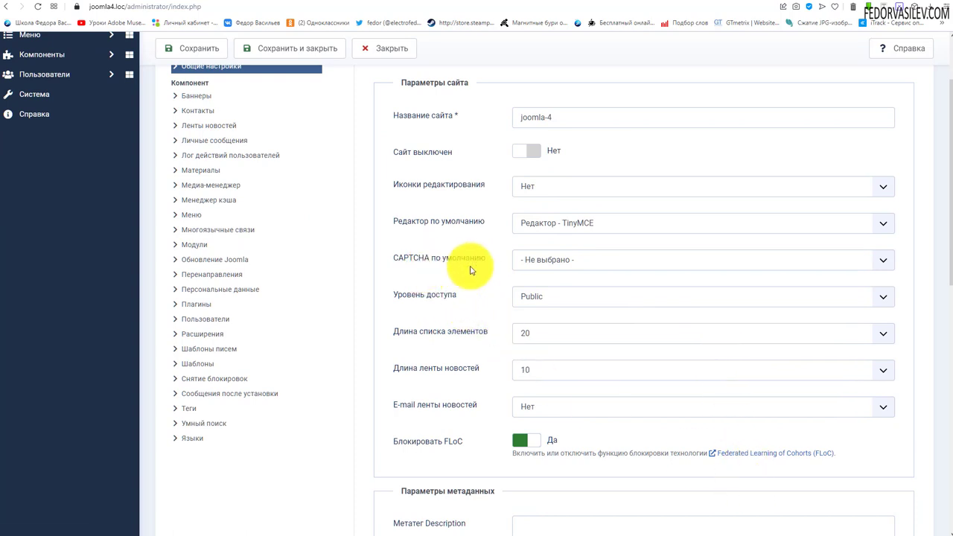
{"action": "left_click", "coordinate": [571, 261]}
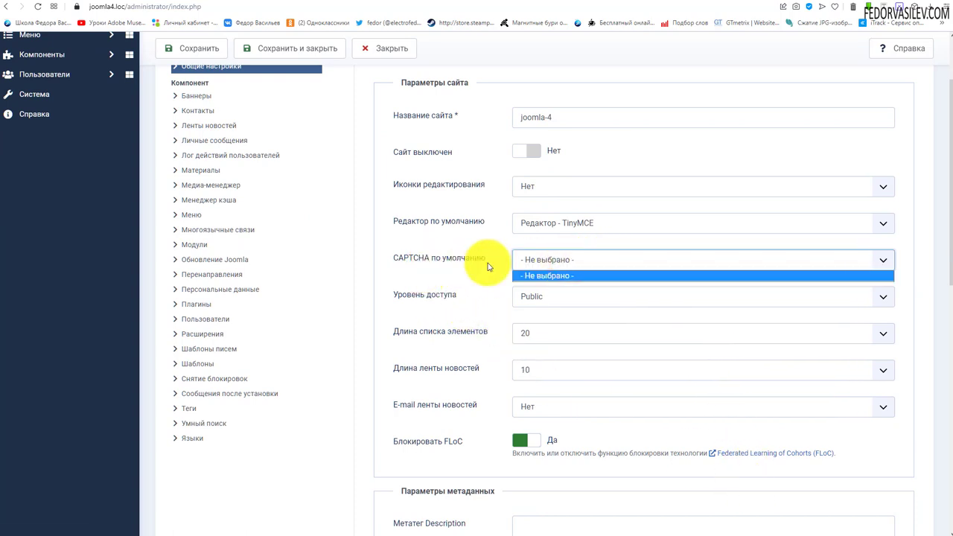
{"action": "left_click", "coordinate": [476, 262]}
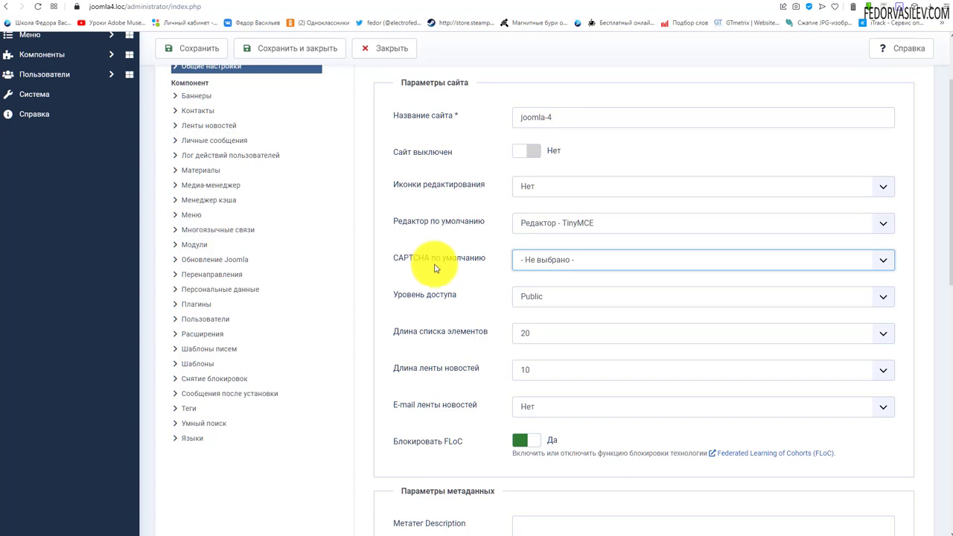
{"action": "left_click", "coordinate": [571, 260]}
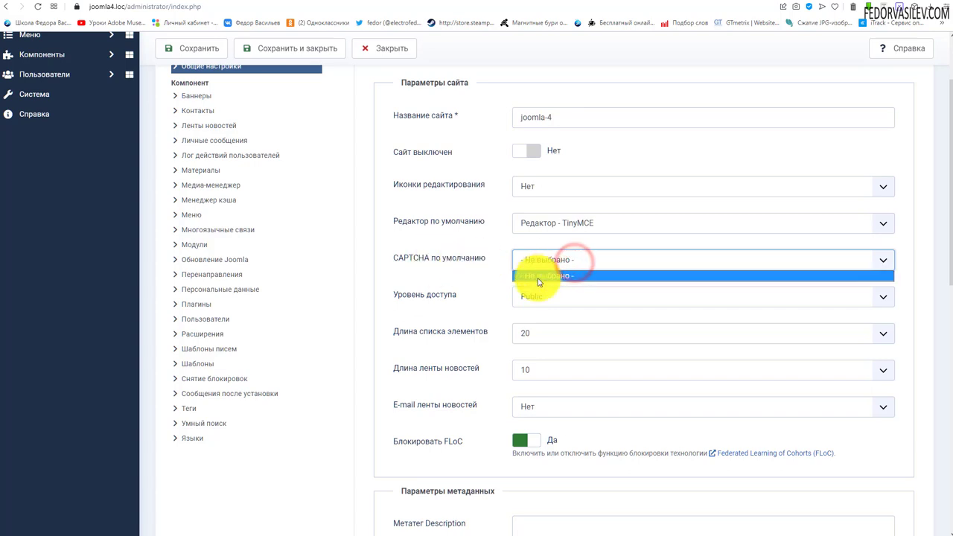
{"action": "left_click", "coordinate": [464, 261]}
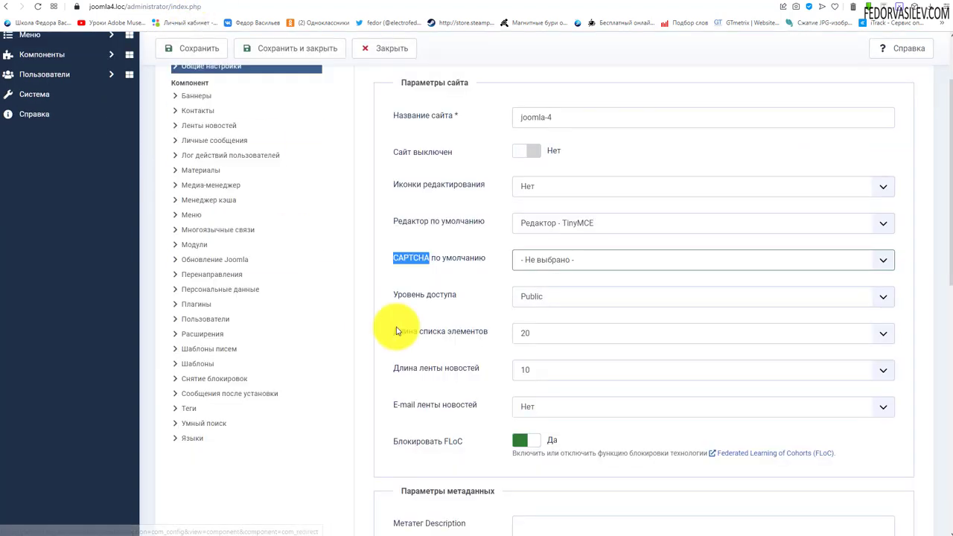
{"action": "left_click", "coordinate": [532, 257]}
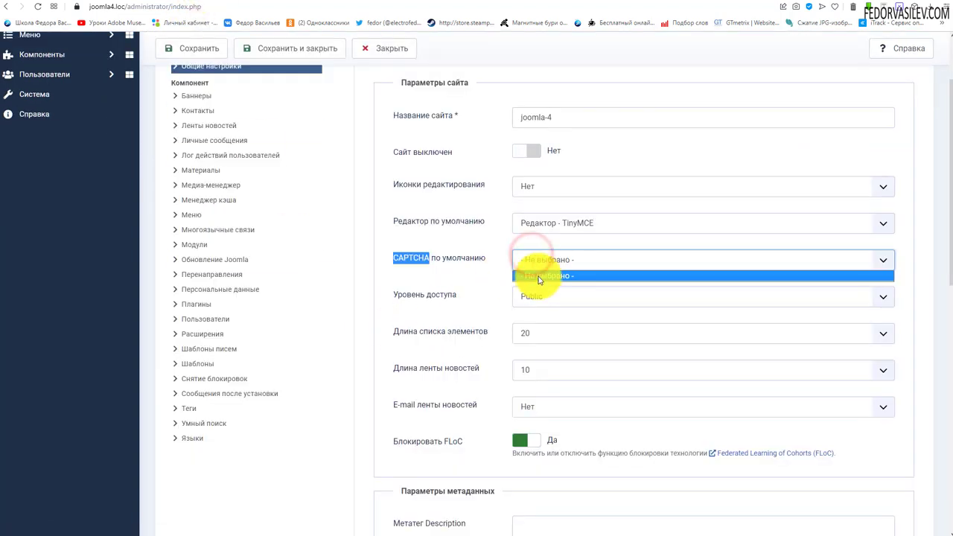
{"action": "left_click", "coordinate": [436, 265]}
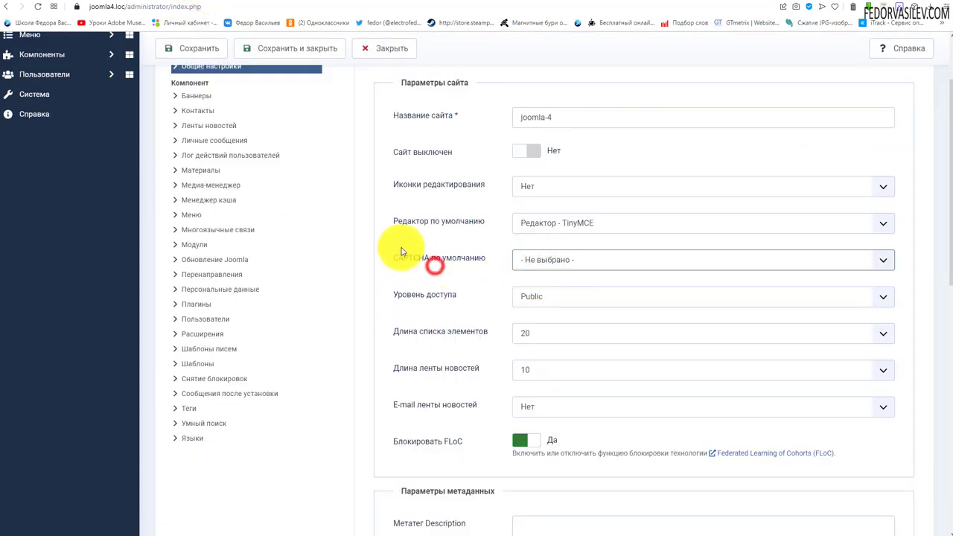
{"action": "left_click", "coordinate": [557, 261]}
{"action": "left_click", "coordinate": [440, 266]}
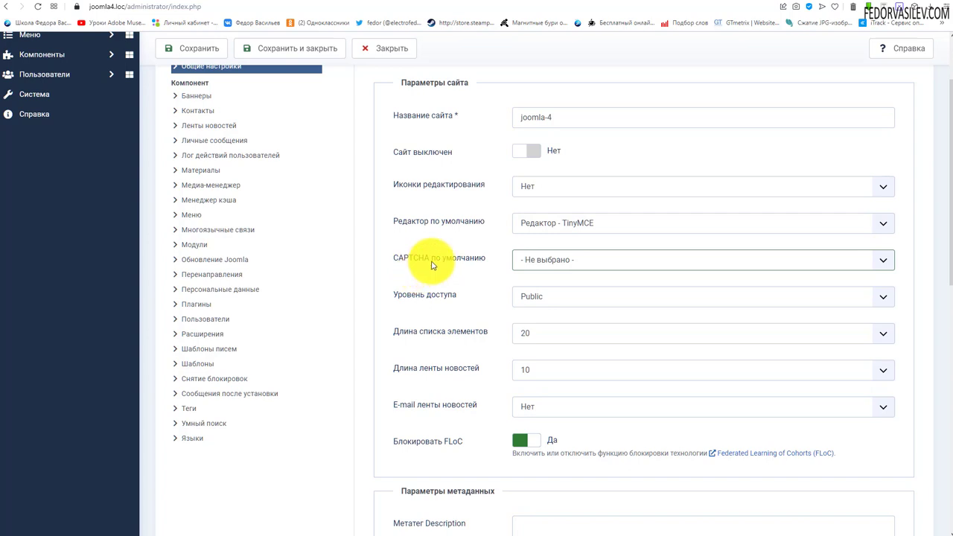
{"action": "left_click", "coordinate": [531, 257]}
{"action": "left_click", "coordinate": [460, 261]}
Review the available access levels, set Уровень доступа to Registered as a trial and return it to Public
{"action": "left_click", "coordinate": [530, 300]}
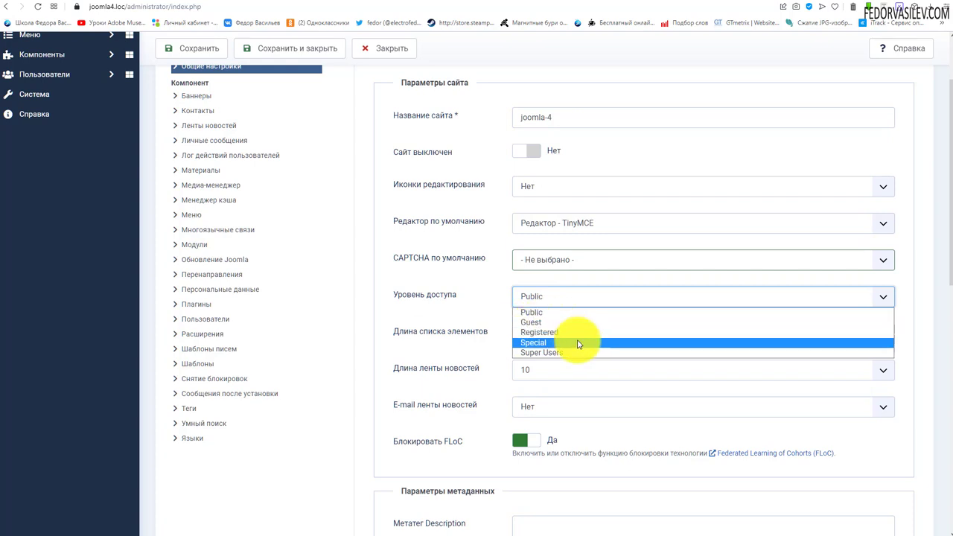
{"action": "left_click", "coordinate": [486, 316]}
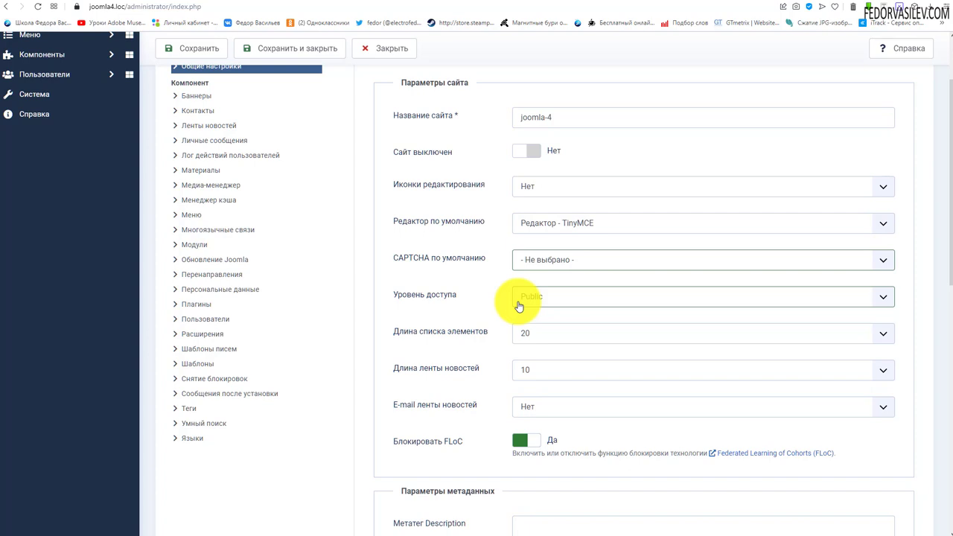
{"action": "left_click", "coordinate": [519, 301]}
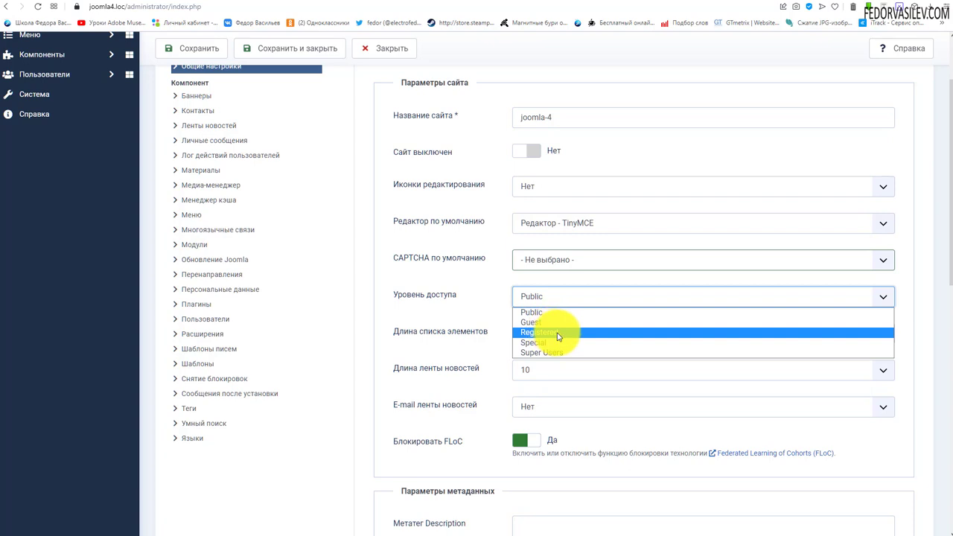
{"action": "left_click", "coordinate": [543, 331]}
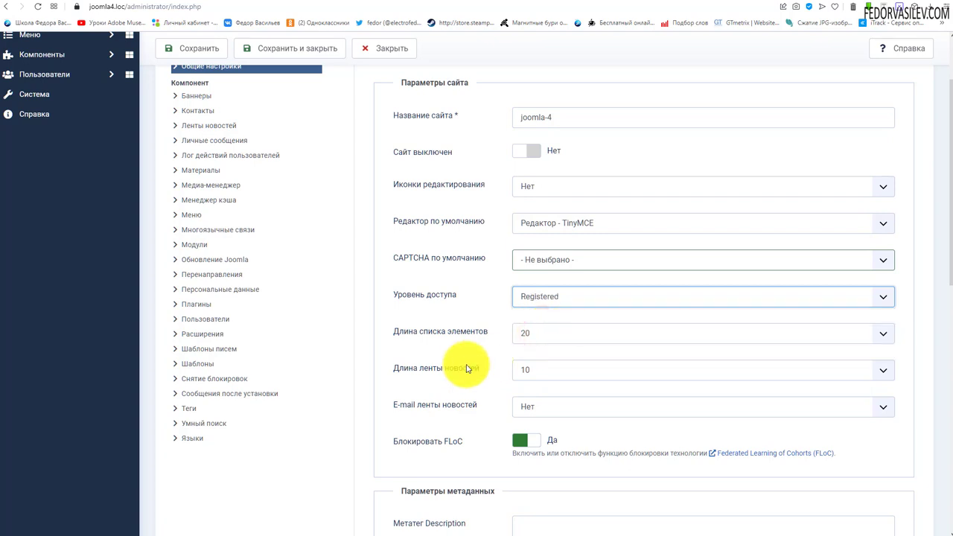
{"action": "left_click", "coordinate": [536, 302]}
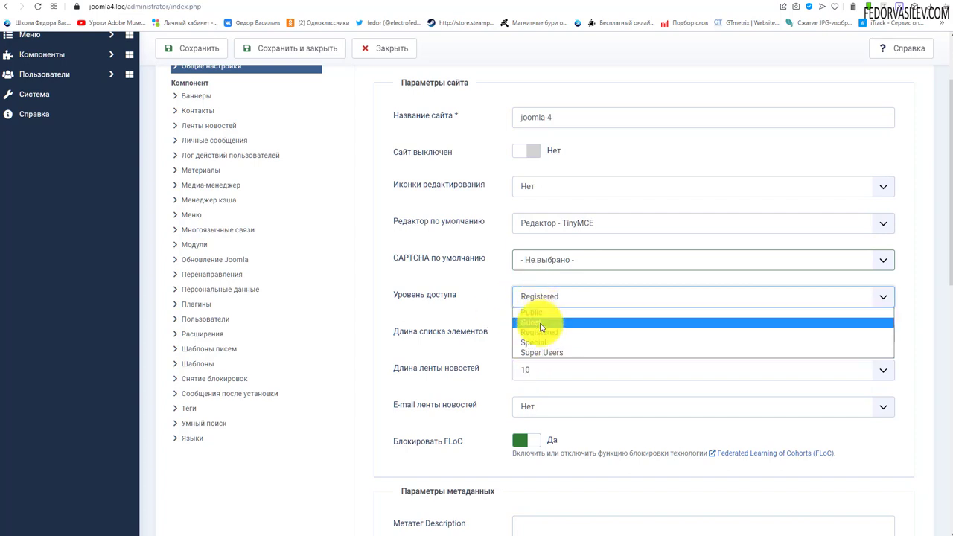
{"action": "left_click", "coordinate": [533, 312]}
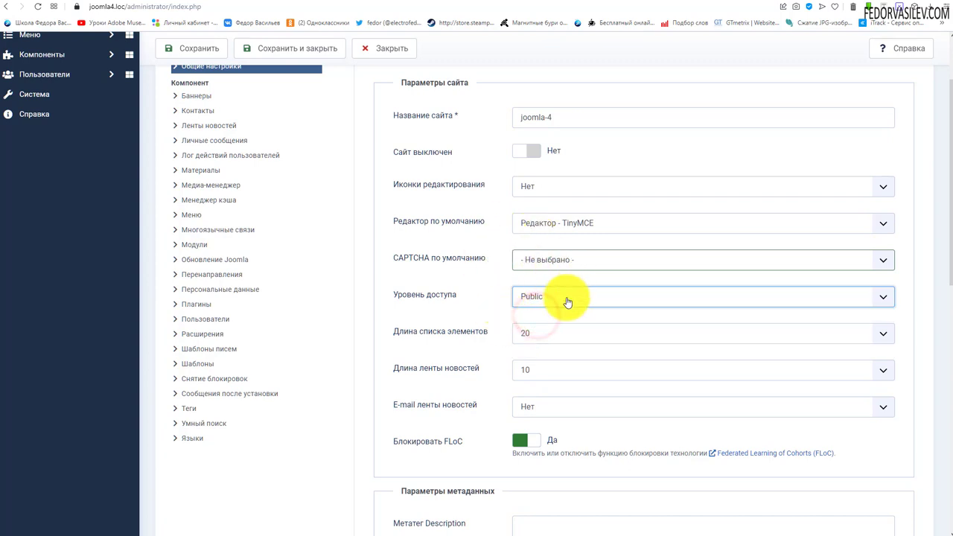
{"action": "left_click", "coordinate": [540, 301]}
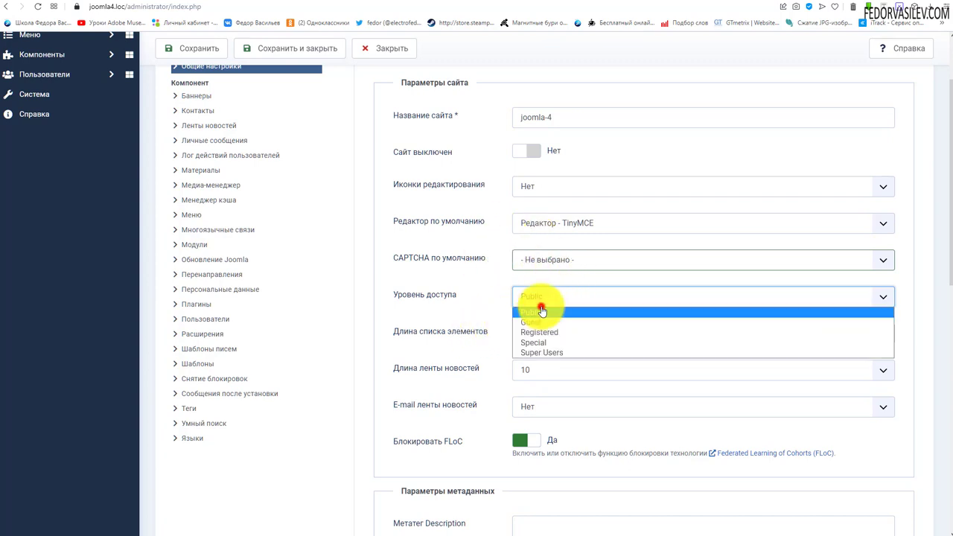
{"action": "left_click", "coordinate": [553, 313]}
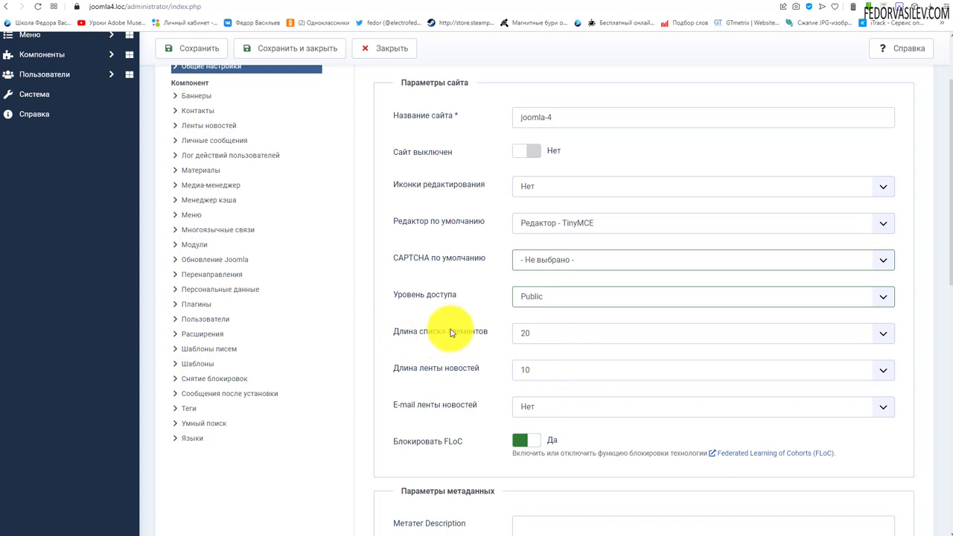
Switch to the Плагины list in the other browser tab and examine its list-length options and the entries on one page
{"action": "left_click", "coordinate": [261, 2]}
{"action": "left_click", "coordinate": [921, 117]}
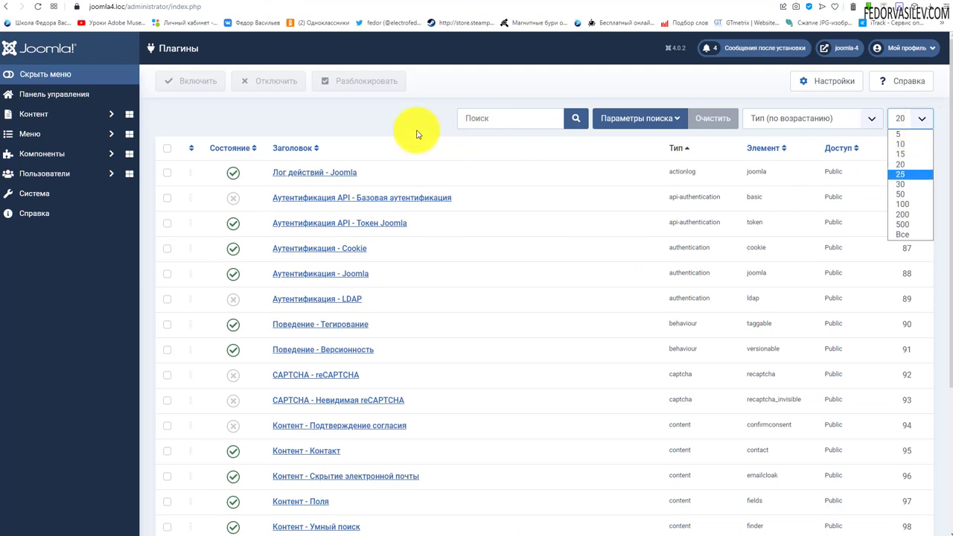
{"action": "left_click", "coordinate": [392, 115]}
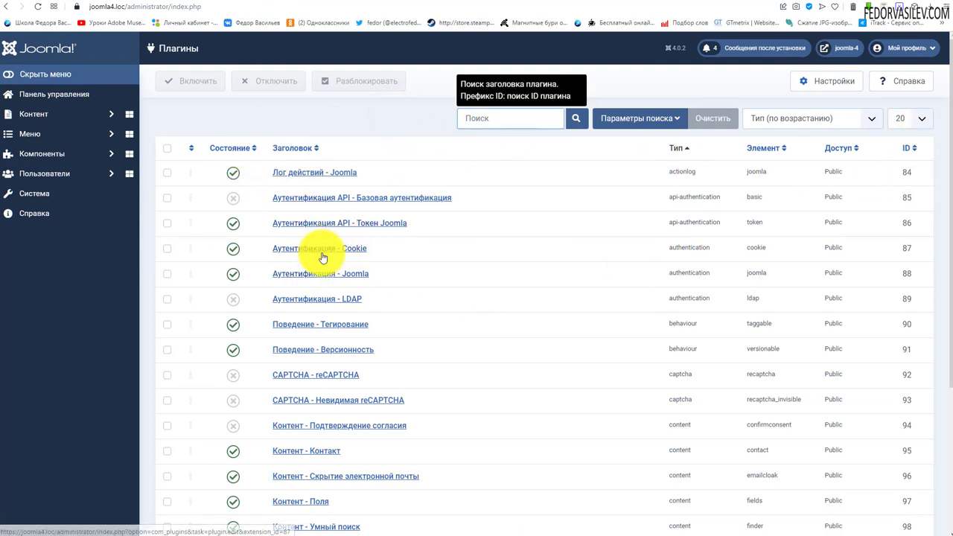
{"action": "scroll", "coordinate": [317, 264], "scroll_direction": "down", "scroll_amount": 4}
{"action": "scroll", "coordinate": [313, 261], "scroll_direction": "up", "scroll_amount": 4}
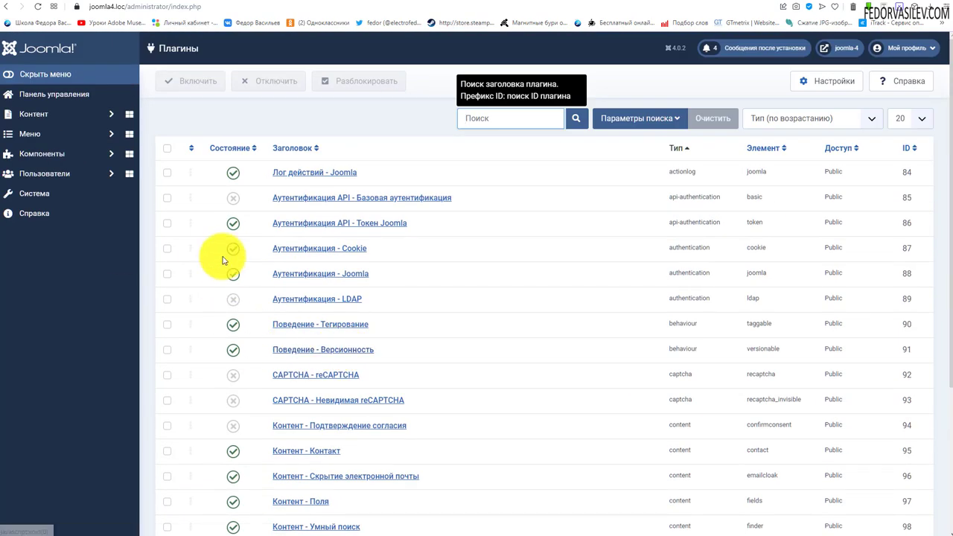
{"action": "left_click", "coordinate": [921, 119]}
{"action": "left_click", "coordinate": [920, 118]}
{"action": "scroll", "coordinate": [330, 193], "scroll_direction": "down", "scroll_amount": 3}
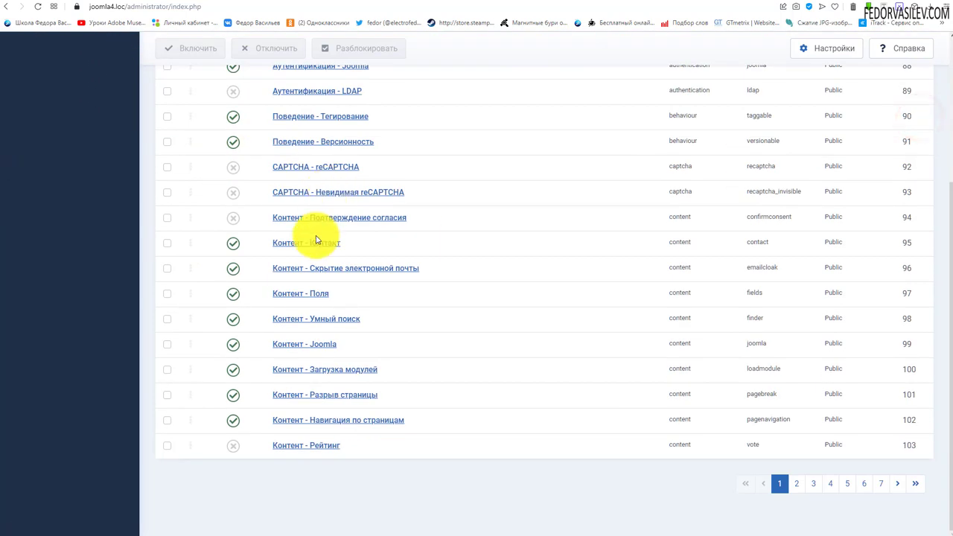
Examine the Плагины entries on the first page together with the pagination below them
{"action": "scroll", "coordinate": [315, 238], "scroll_direction": "up", "scroll_amount": 3}
{"action": "scroll", "coordinate": [320, 340], "scroll_direction": "down", "scroll_amount": 3}
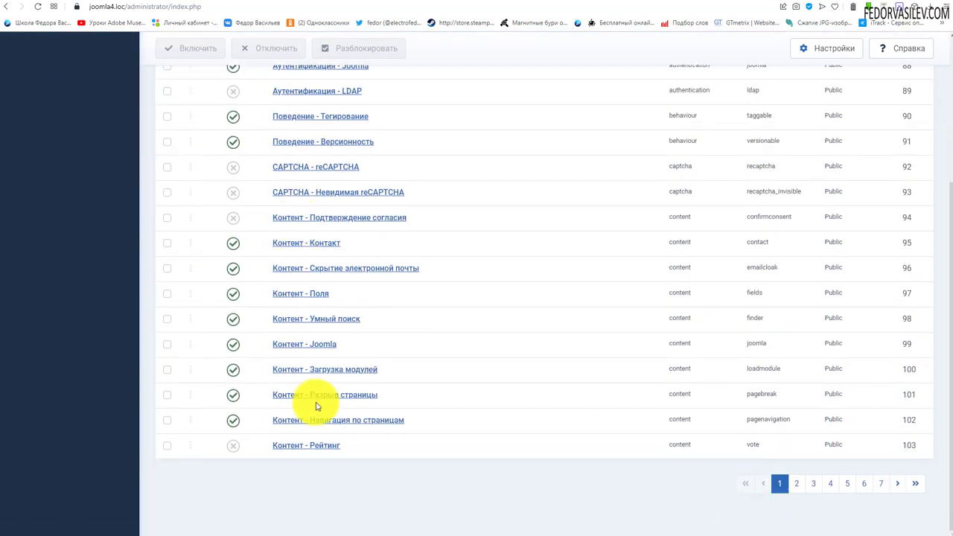
{"action": "scroll", "coordinate": [245, 153], "scroll_direction": "up", "scroll_amount": 3}
{"action": "scroll", "coordinate": [240, 153], "scroll_direction": "down", "scroll_amount": 3}
{"action": "scroll", "coordinate": [304, 405], "scroll_direction": "up", "scroll_amount": 3}
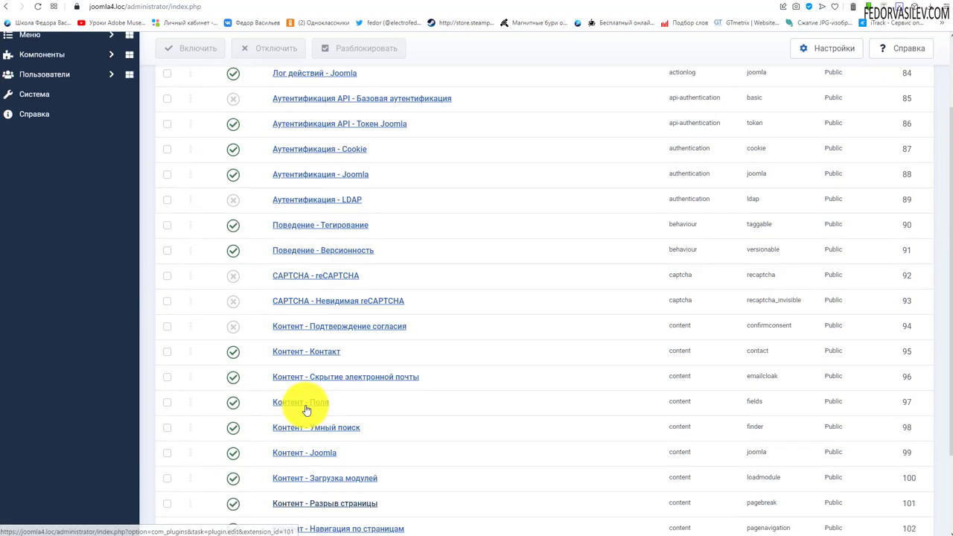
{"action": "scroll", "coordinate": [335, 245], "scroll_direction": "down", "scroll_amount": 3}
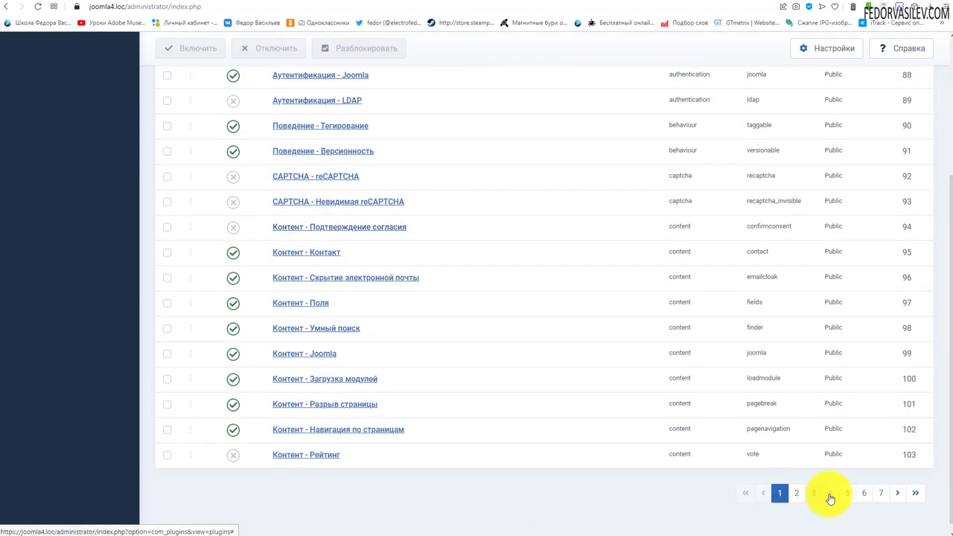
{"action": "scroll", "coordinate": [207, 219], "scroll_direction": "up", "scroll_amount": 5}
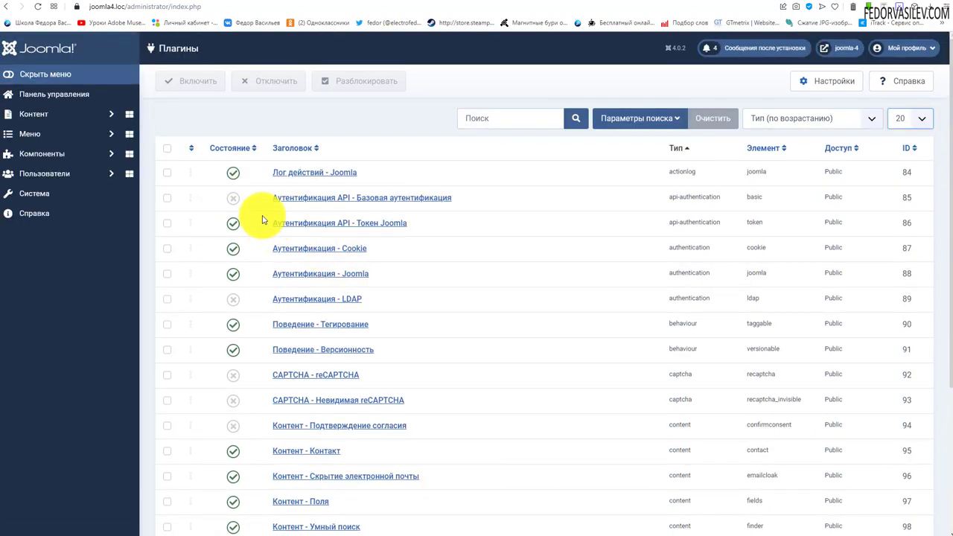
{"action": "scroll", "coordinate": [296, 246], "scroll_direction": "down", "scroll_amount": 5}
{"action": "scroll", "coordinate": [477, 478], "scroll_direction": "up", "scroll_amount": 5}
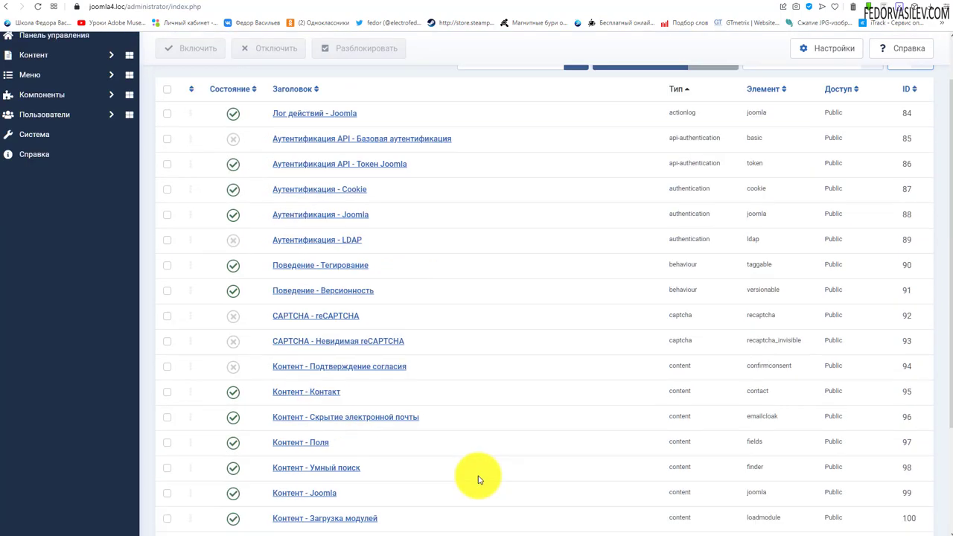
{"action": "scroll", "coordinate": [607, 518], "scroll_direction": "down", "scroll_amount": 5}
{"action": "scroll", "coordinate": [350, 394], "scroll_direction": "up", "scroll_amount": 5}
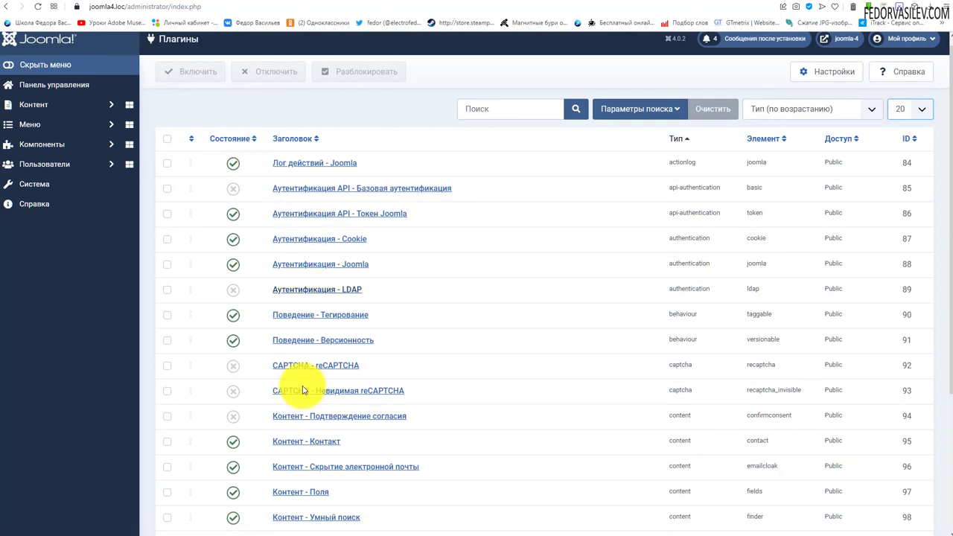
{"action": "scroll", "coordinate": [521, 368], "scroll_direction": "down", "scroll_amount": 5}
{"action": "scroll", "coordinate": [785, 478], "scroll_direction": "up", "scroll_amount": 5}
Set the Плагины list length to Все, look through the full list and return to the global configuration tab
{"action": "left_click", "coordinate": [914, 119]}
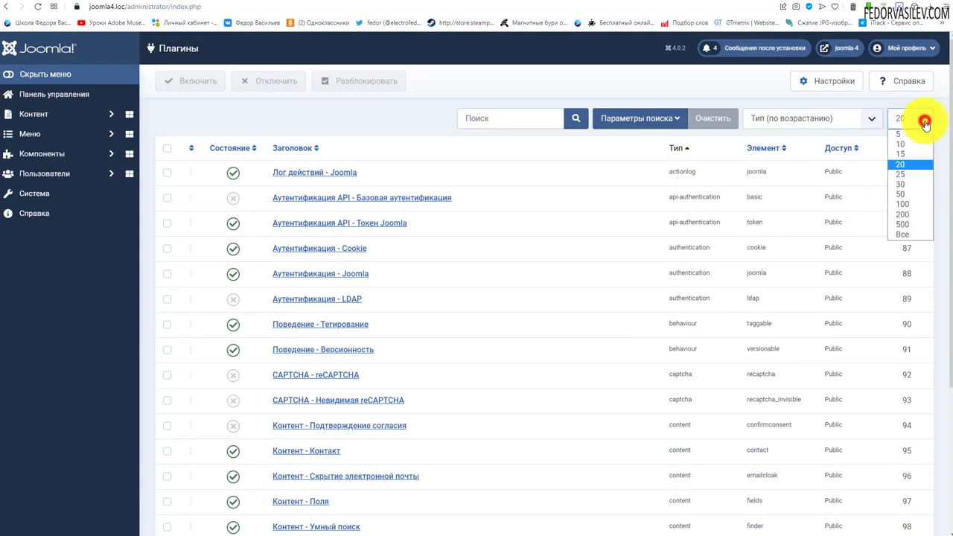
{"action": "left_click", "coordinate": [907, 236]}
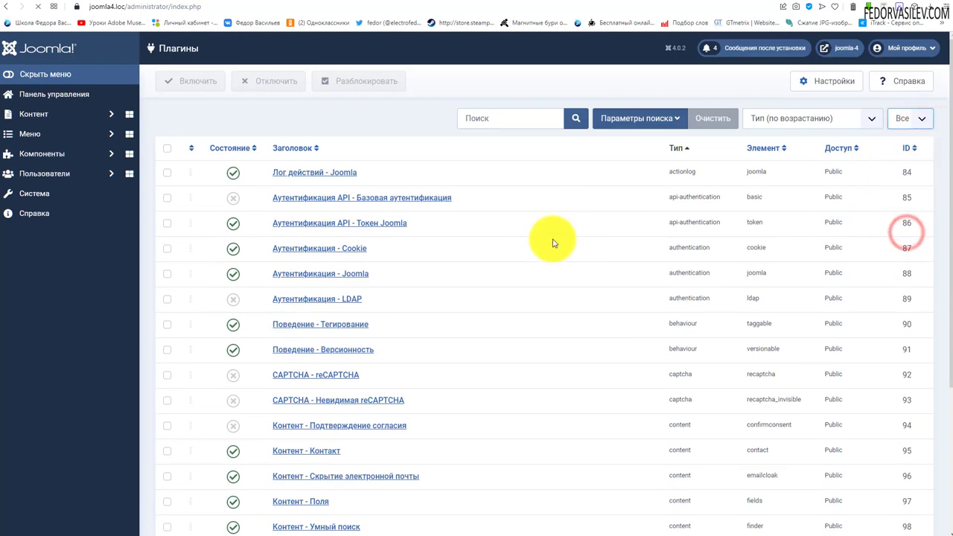
{"action": "scroll", "coordinate": [360, 194], "scroll_direction": "down", "scroll_amount": 3}
{"action": "scroll", "coordinate": [359, 193], "scroll_direction": "down", "scroll_amount": 15}
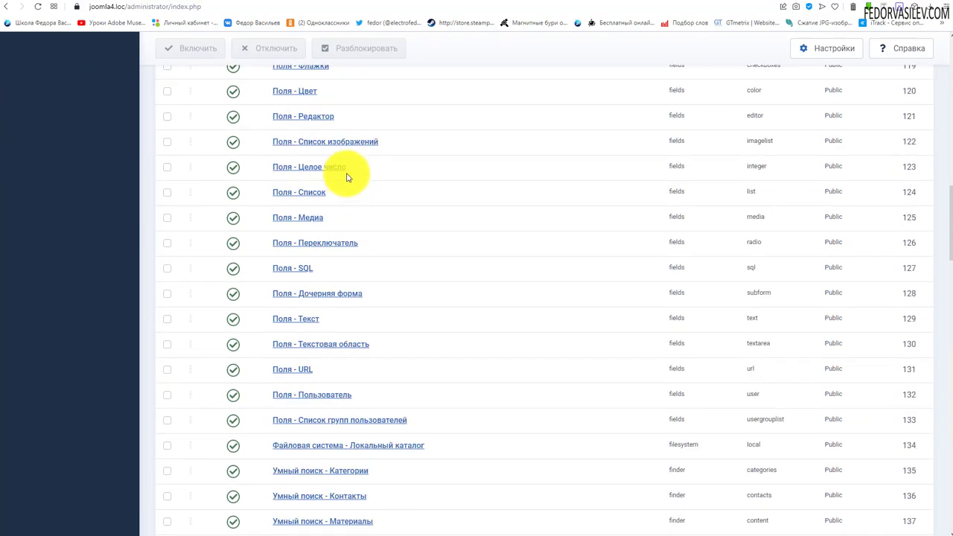
{"action": "left_click_drag", "start_coordinate": [950, 301], "coordinate": [317, 31]}
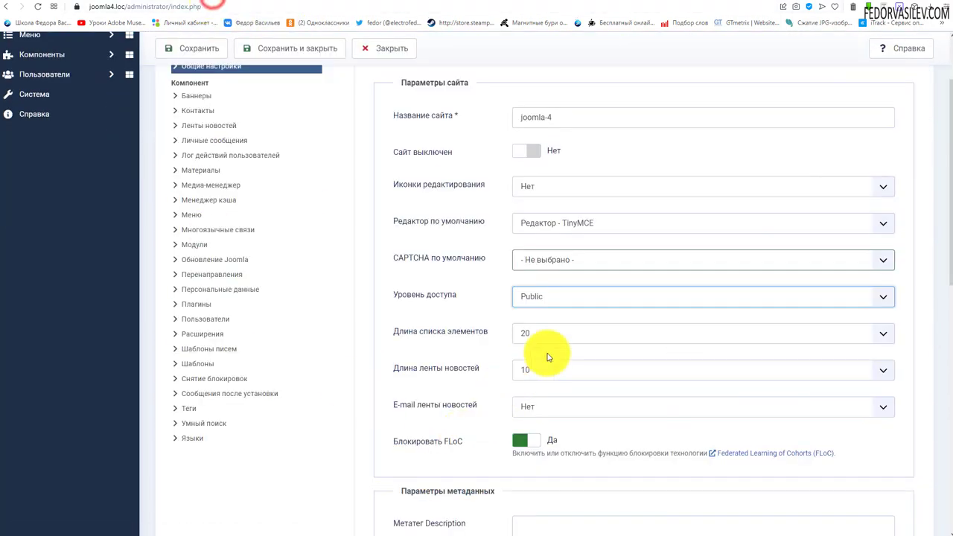
Set Длина списка элементов to 50 in the site parameters and save the configuration
{"action": "left_click", "coordinate": [555, 333]}
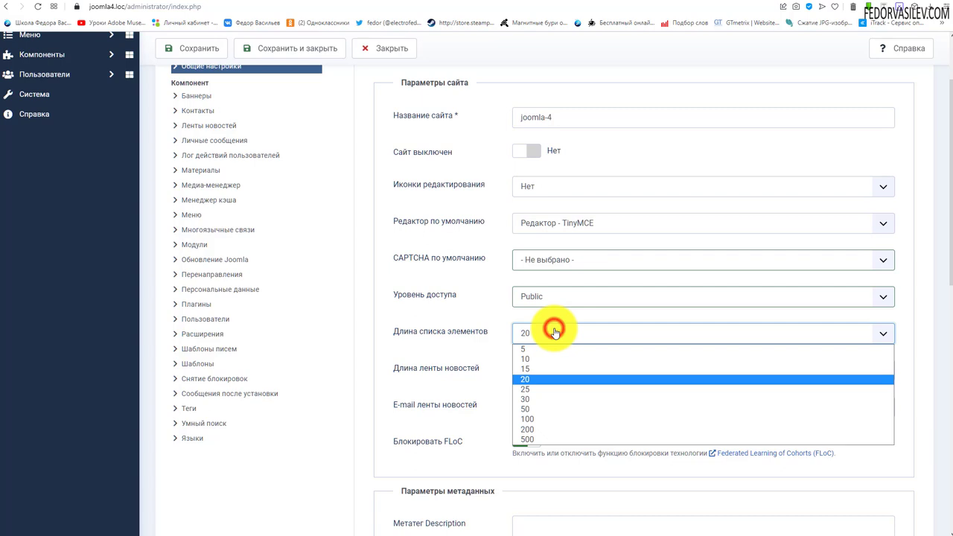
{"action": "left_click", "coordinate": [526, 408]}
{"action": "left_click", "coordinate": [169, 48]}
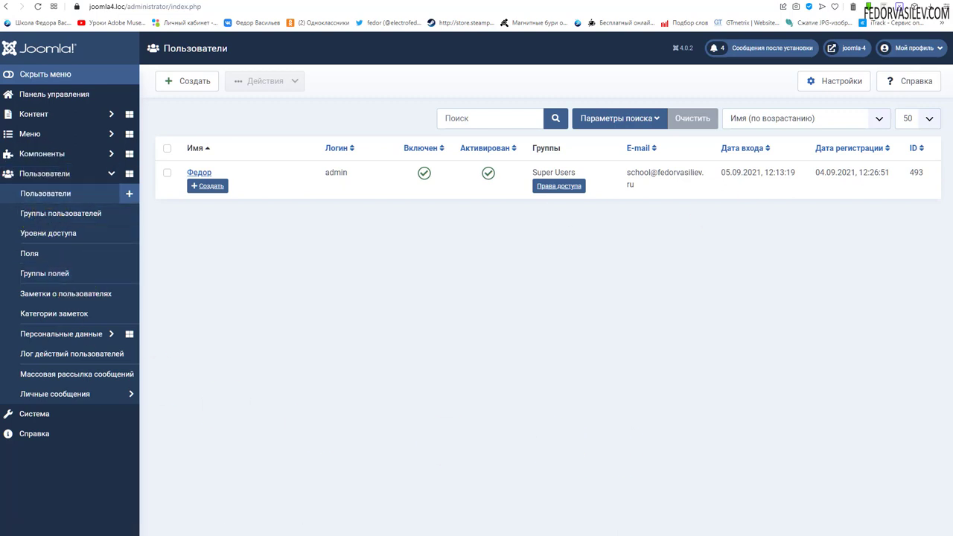
Check the list-length field in the Пользователи list, and open the Материалы page and the Модули сайта list
{"action": "left_click", "coordinate": [926, 119]}
{"action": "left_click", "coordinate": [926, 120]}
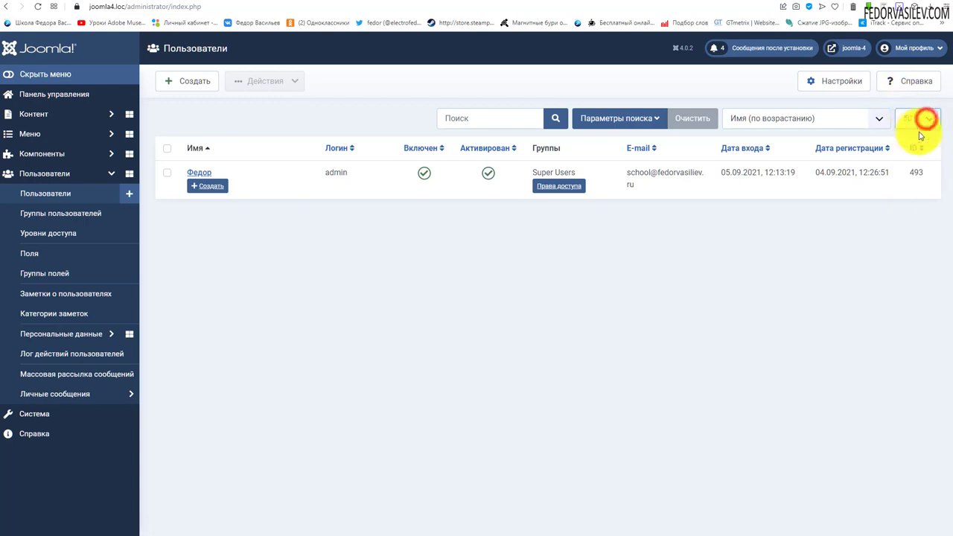
{"action": "left_click", "coordinate": [34, 114]}
{"action": "left_click", "coordinate": [41, 134]}
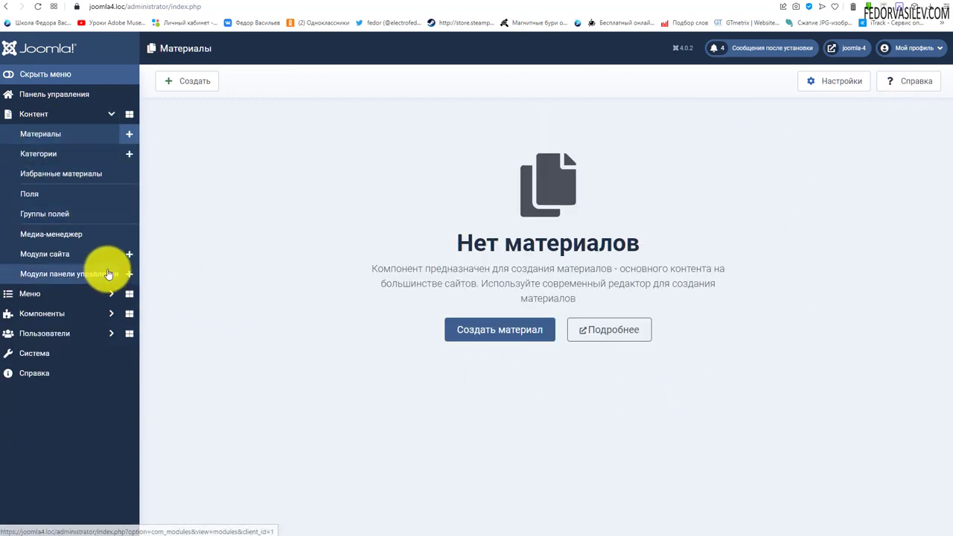
{"action": "left_click", "coordinate": [44, 253]}
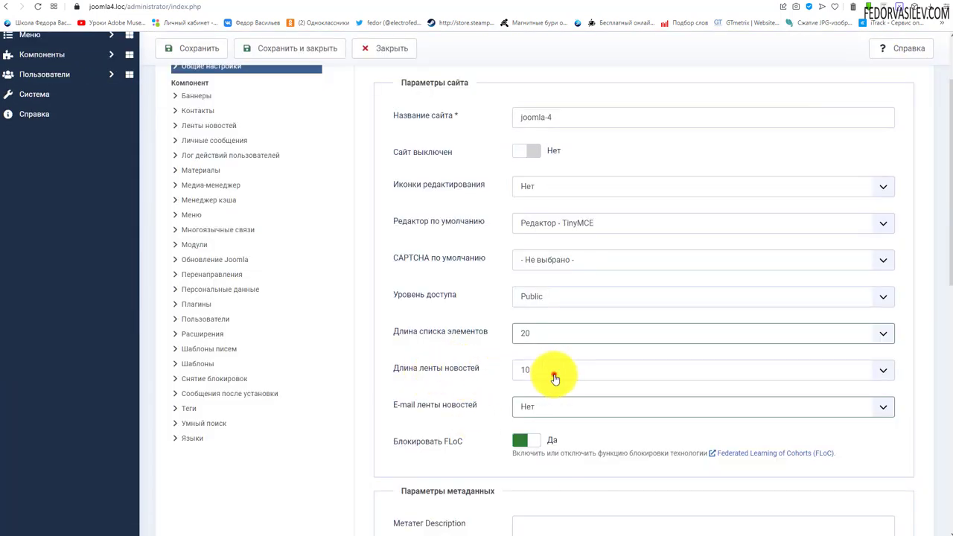
Examine the choices for Длина ленты новостей and E-mail ленты новостей in the site parameters
{"action": "left_click", "coordinate": [554, 374]}
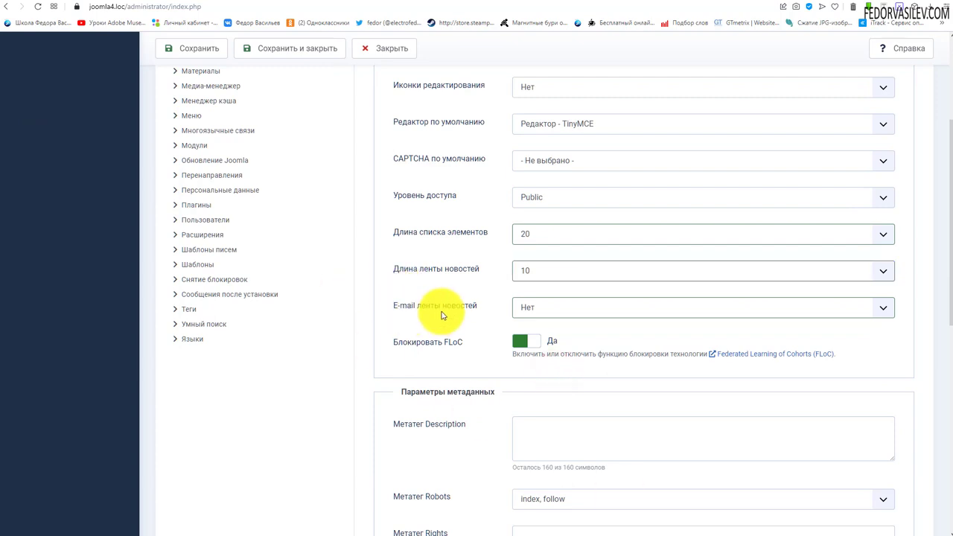
{"action": "left_click", "coordinate": [538, 306]}
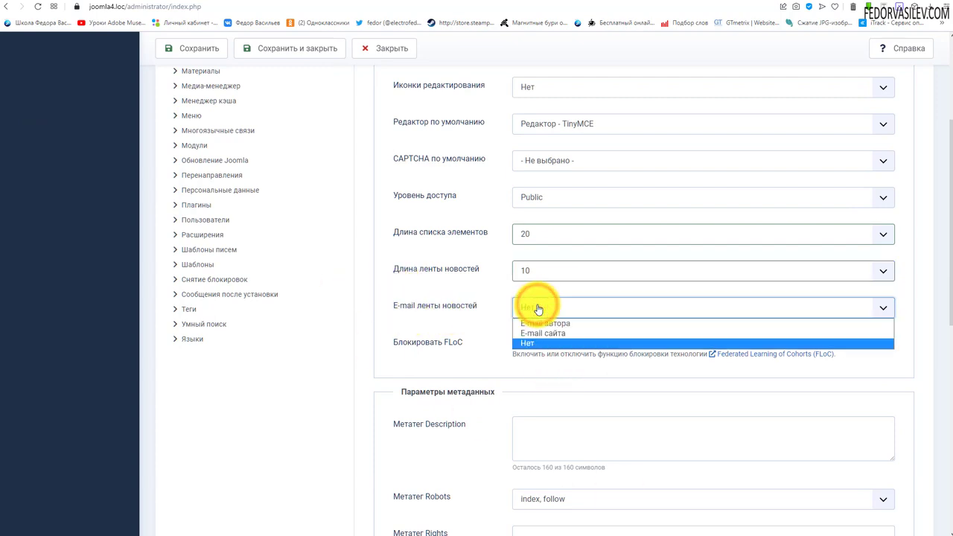
{"action": "left_click", "coordinate": [469, 305]}
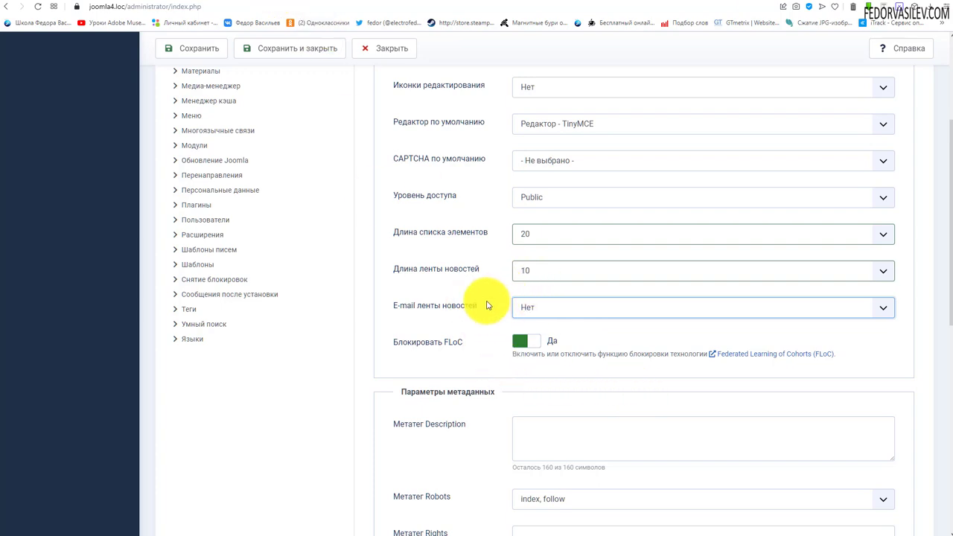
View the site's front page in its browser tab, and return to review the E-mail ленты новостей options, keeping Нет
{"action": "left_click", "coordinate": [246, 2]}
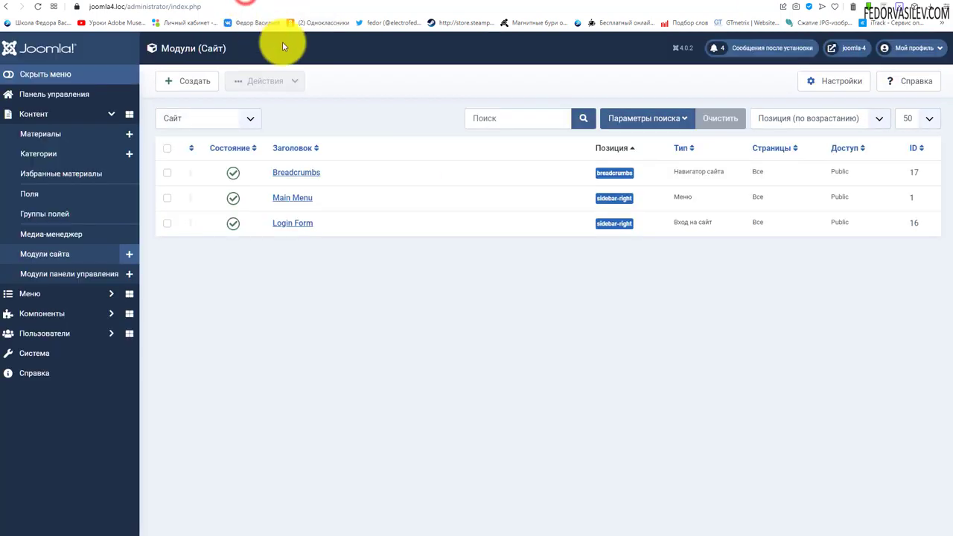
{"action": "left_click", "coordinate": [322, 1]}
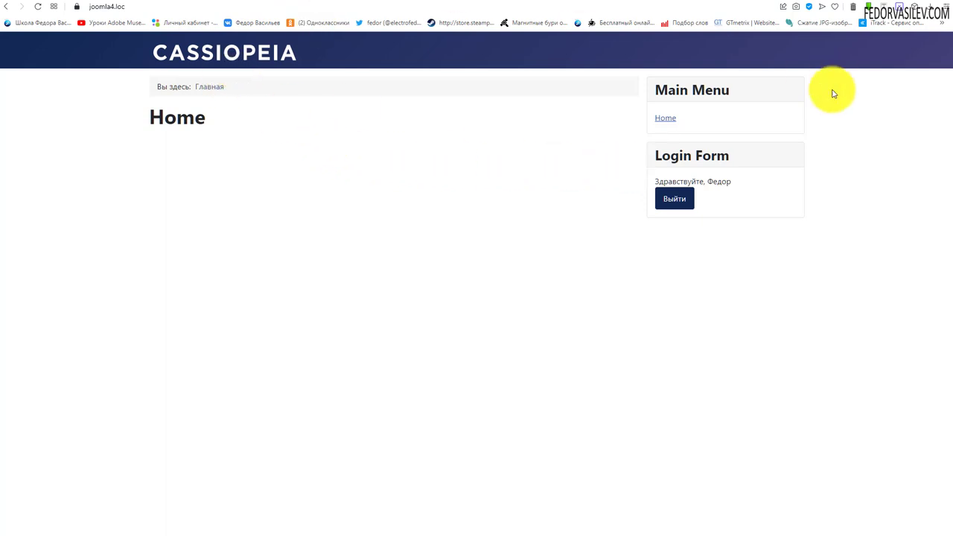
{"action": "left_click", "coordinate": [268, 2]}
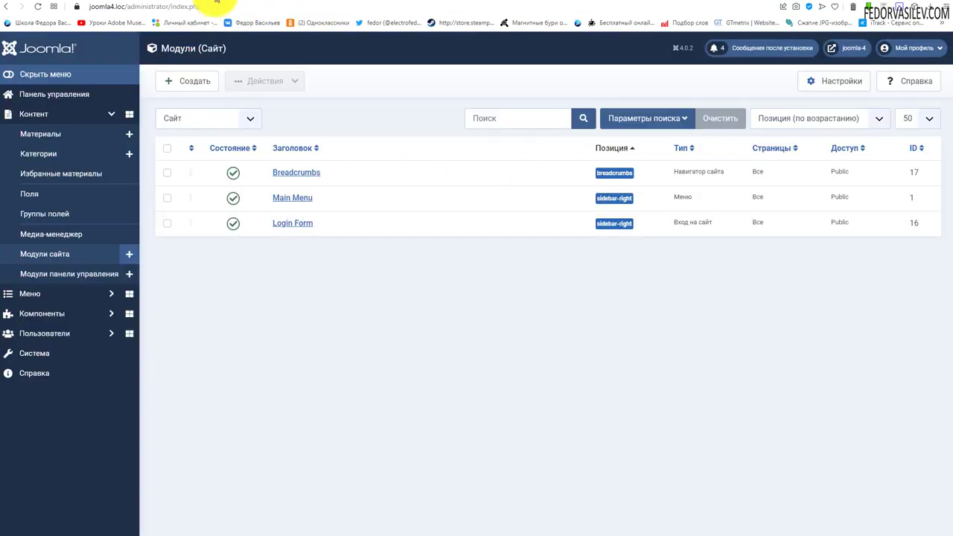
{"action": "left_click", "coordinate": [216, 2]}
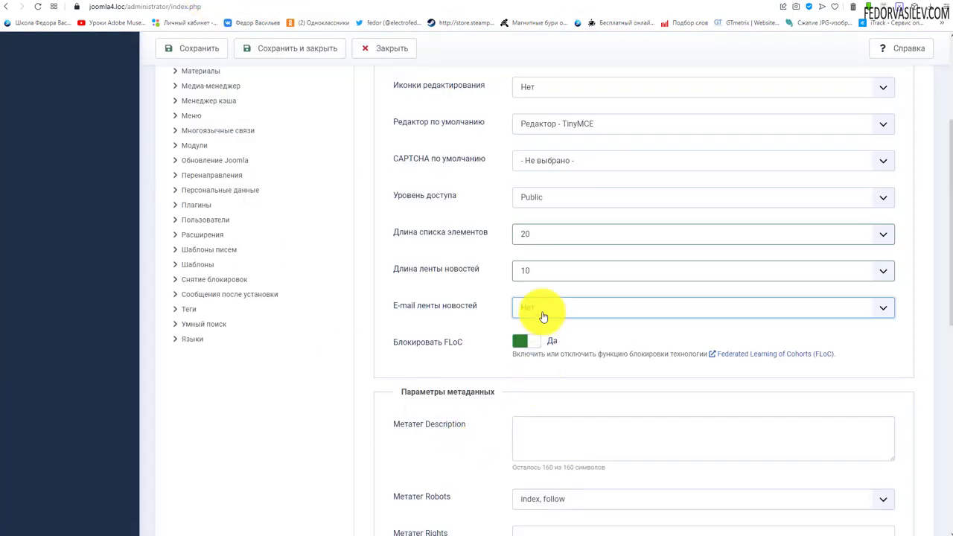
{"action": "left_click", "coordinate": [543, 316]}
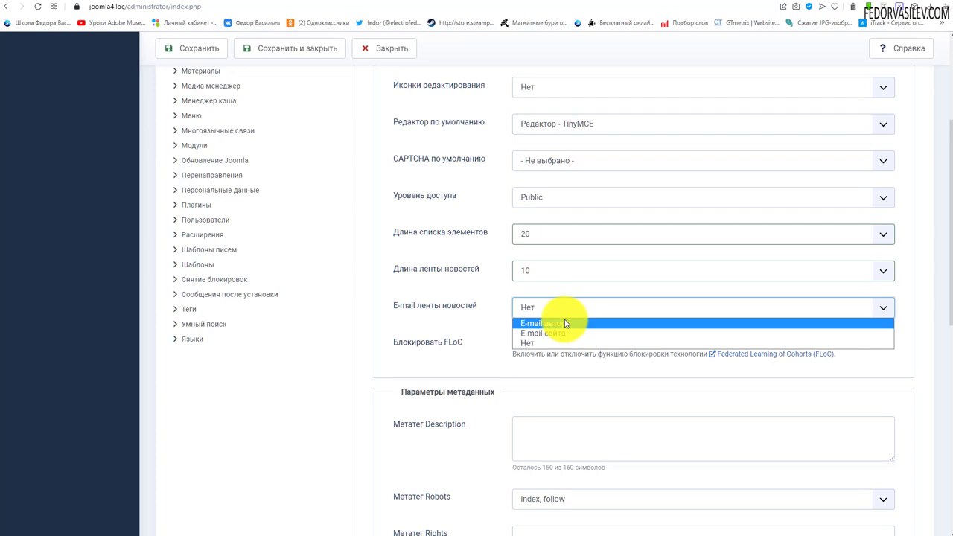
{"action": "left_click", "coordinate": [537, 343]}
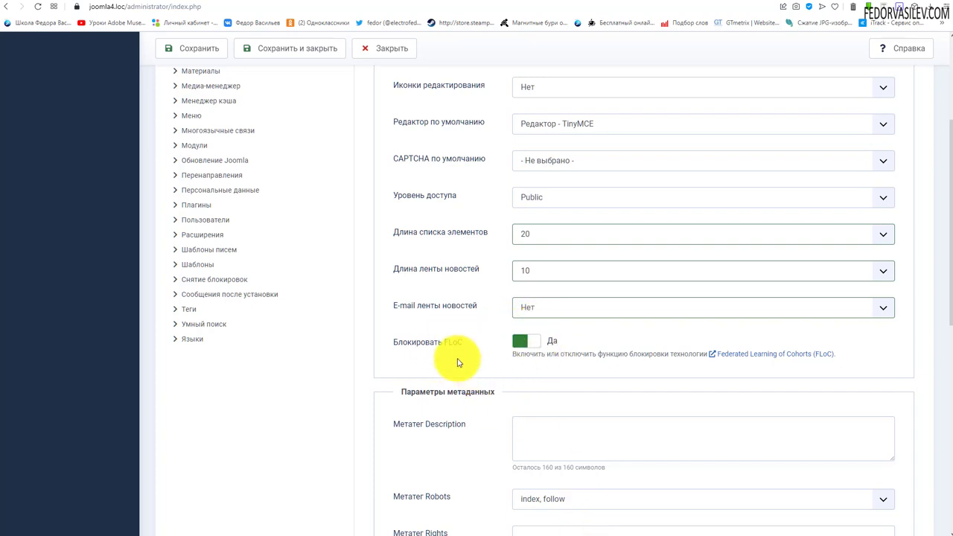
Enter a short trial text in the Метатег Description field of the metadata parameters and erase it
{"action": "key", "text": "j"}
{"action": "key", "text": "a"}
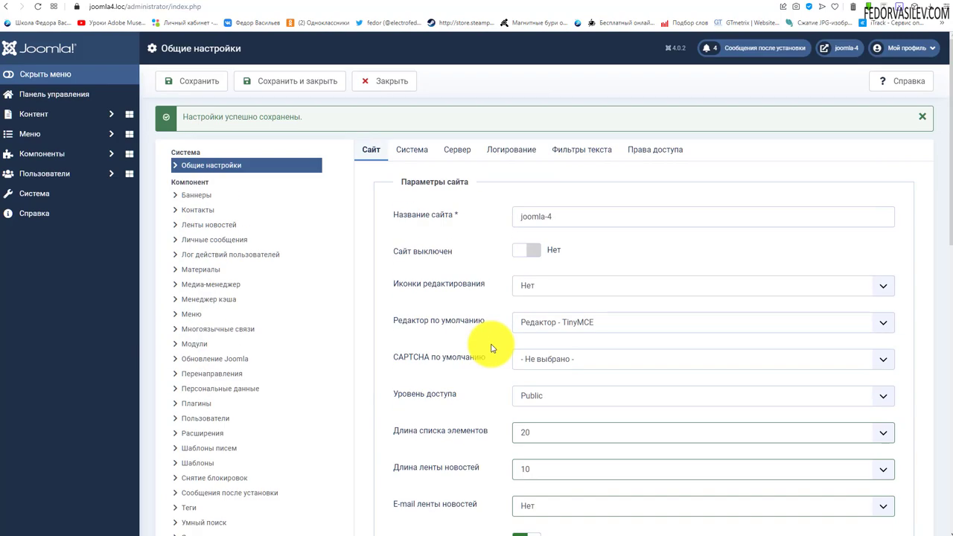
{"action": "scroll", "coordinate": [489, 347], "scroll_direction": "down", "scroll_amount": 3}
{"action": "scroll", "coordinate": [491, 347], "scroll_direction": "up", "scroll_amount": 1}
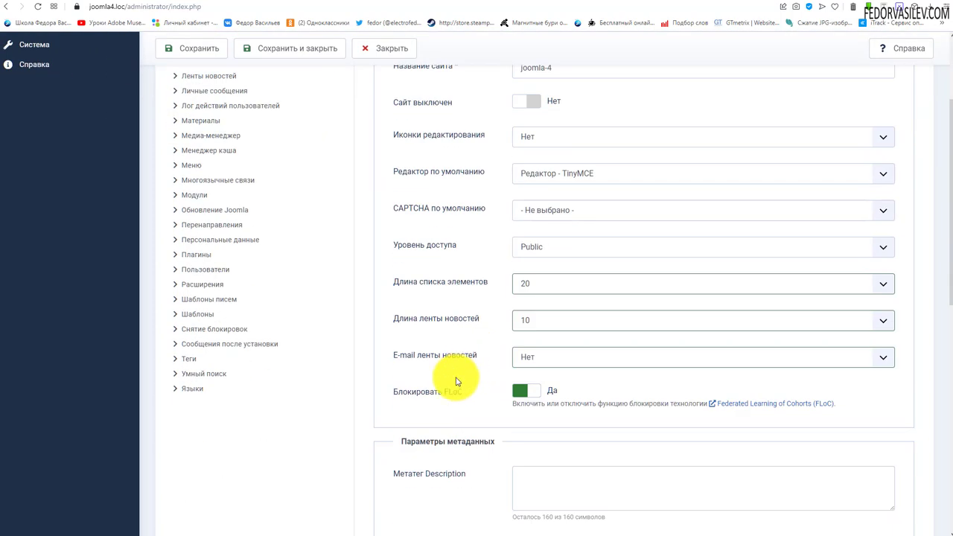
{"action": "scroll", "coordinate": [752, 495], "scroll_direction": "down", "scroll_amount": 4}
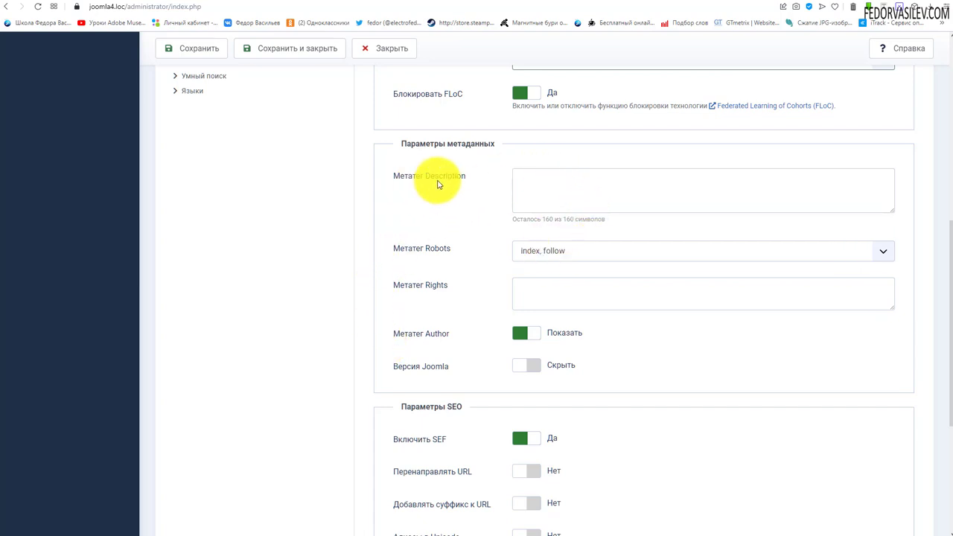
{"action": "left_click", "coordinate": [600, 201]}
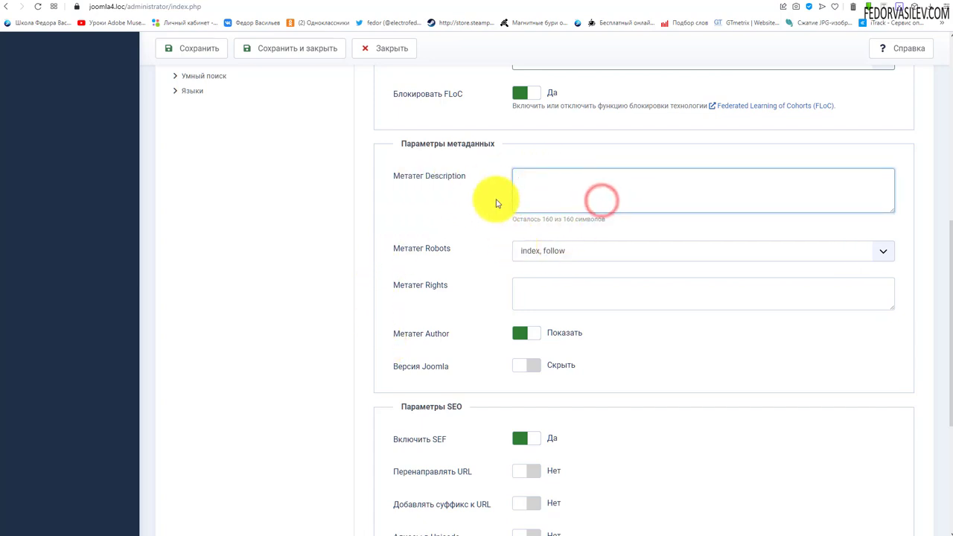
{"action": "type", "text": "мими"}
{"action": "key", "text": "BackSpace"}
{"action": "key", "text": "BackSpace"}
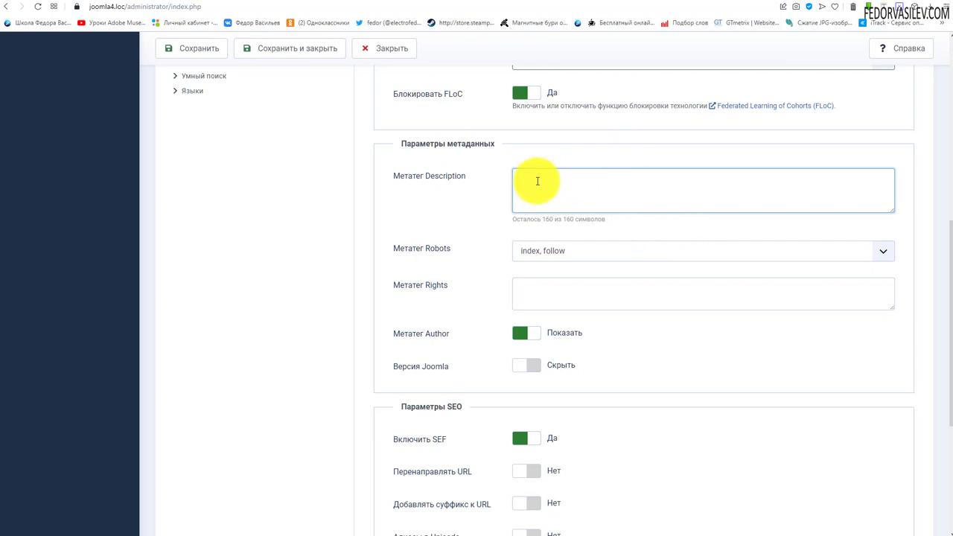
Enter ррарроорпо in Метатег Description to check its remaining-character counter, and clear the field
{"action": "left_click_drag", "start_coordinate": [515, 219], "coordinate": [586, 221]}
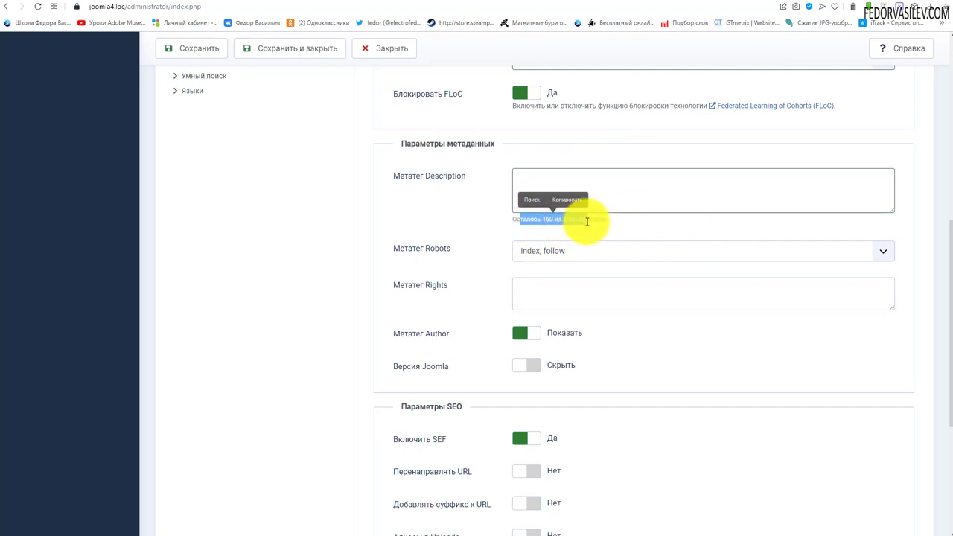
{"action": "left_click", "coordinate": [585, 219]}
{"action": "left_click", "coordinate": [588, 187]}
{"action": "type", "text": "ррарро"}
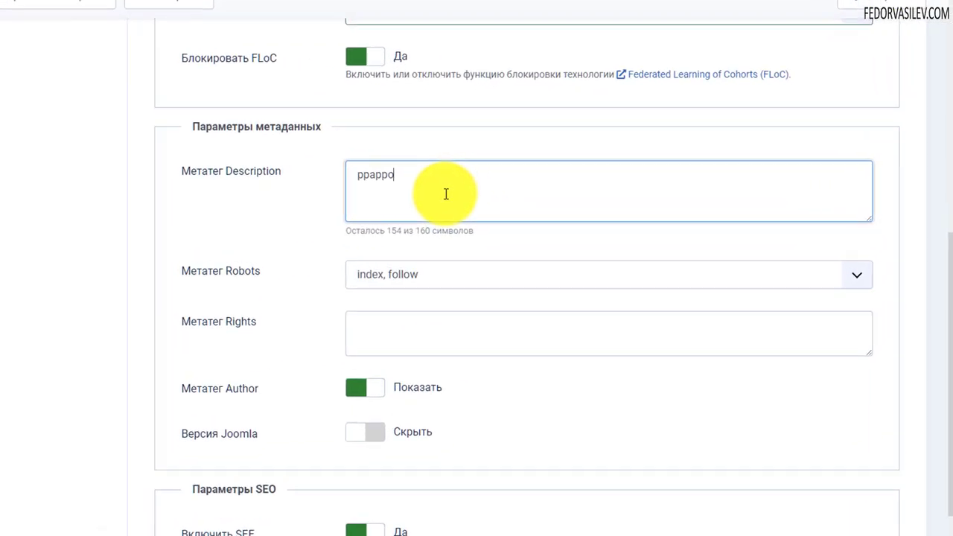
{"action": "type", "text": "орпо"}
{"action": "left_click", "coordinate": [386, 228]}
{"action": "left_click", "coordinate": [452, 227]}
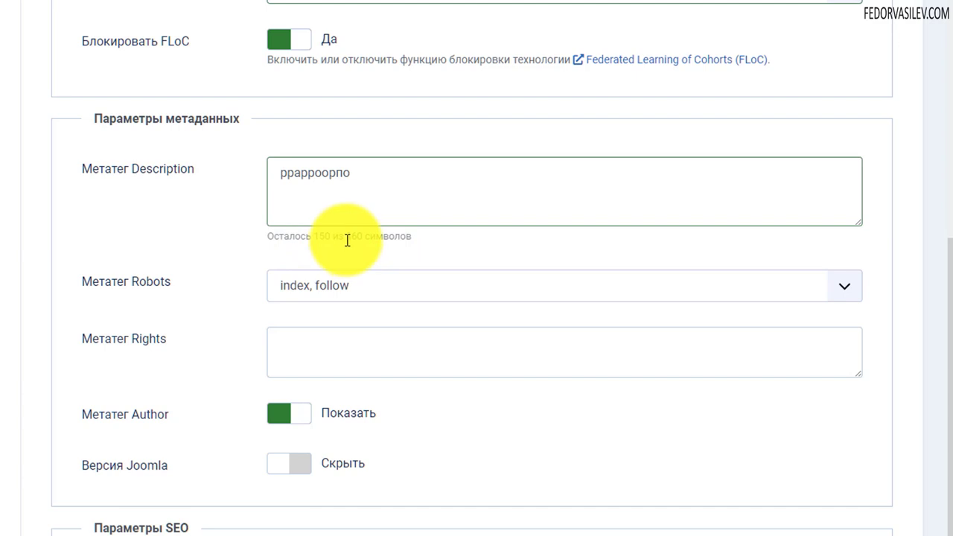
{"action": "left_click_drag", "start_coordinate": [347, 239], "coordinate": [407, 237]}
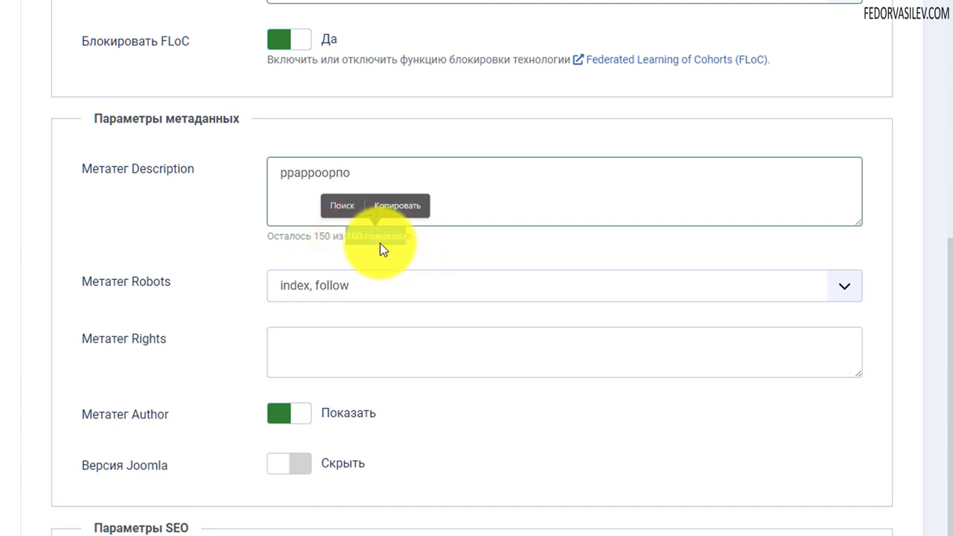
{"action": "left_click", "coordinate": [381, 238]}
{"action": "left_click_drag", "start_coordinate": [390, 189], "coordinate": [221, 176]}
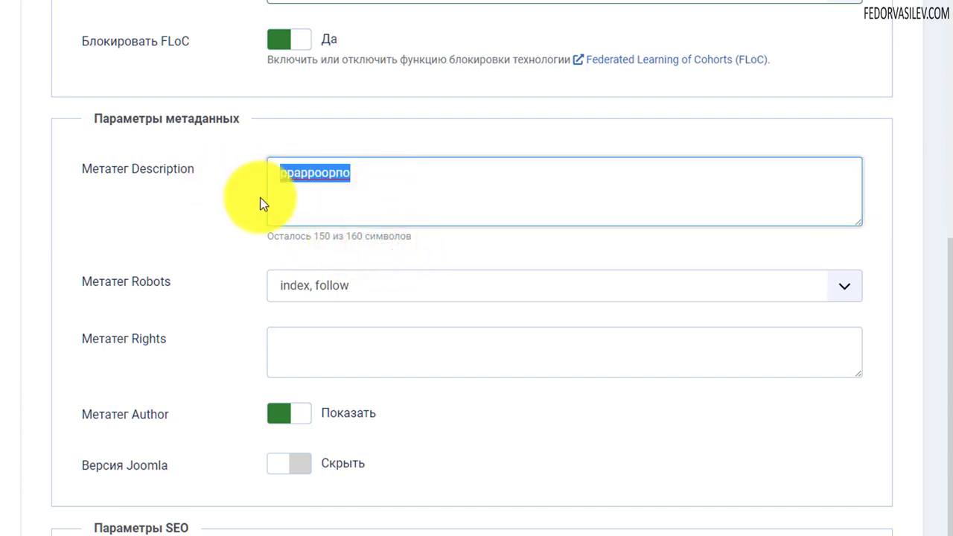
{"action": "key", "text": "BackSpace"}
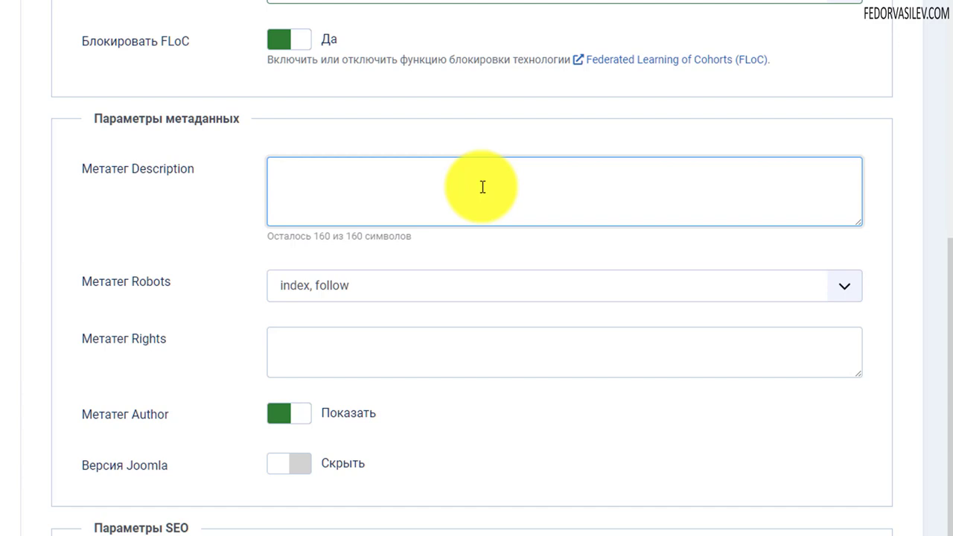
Examine the Метатег Description field and its label in the metadata parameters
{"action": "left_click", "coordinate": [302, 187]}
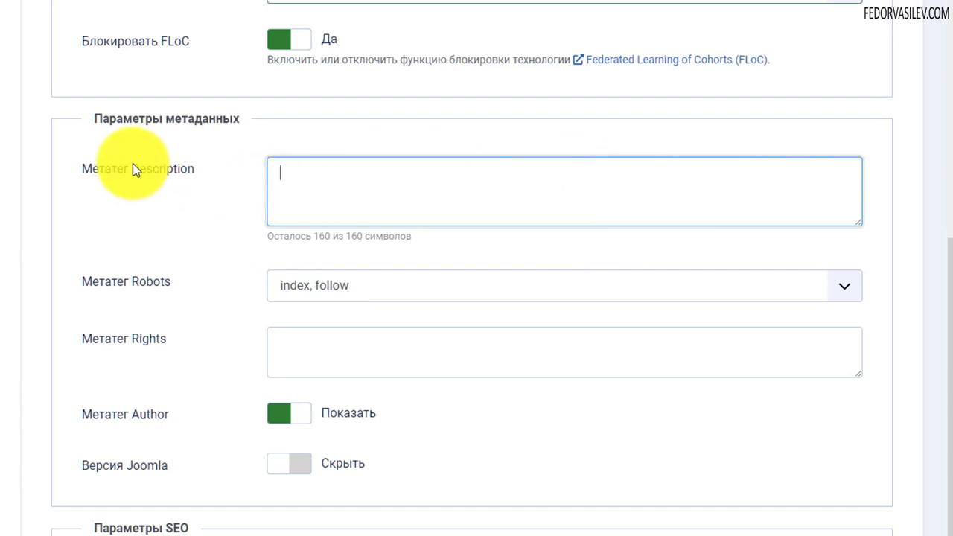
{"action": "left_click_drag", "start_coordinate": [133, 165], "coordinate": [189, 171]}
{"action": "left_click", "coordinate": [145, 226]}
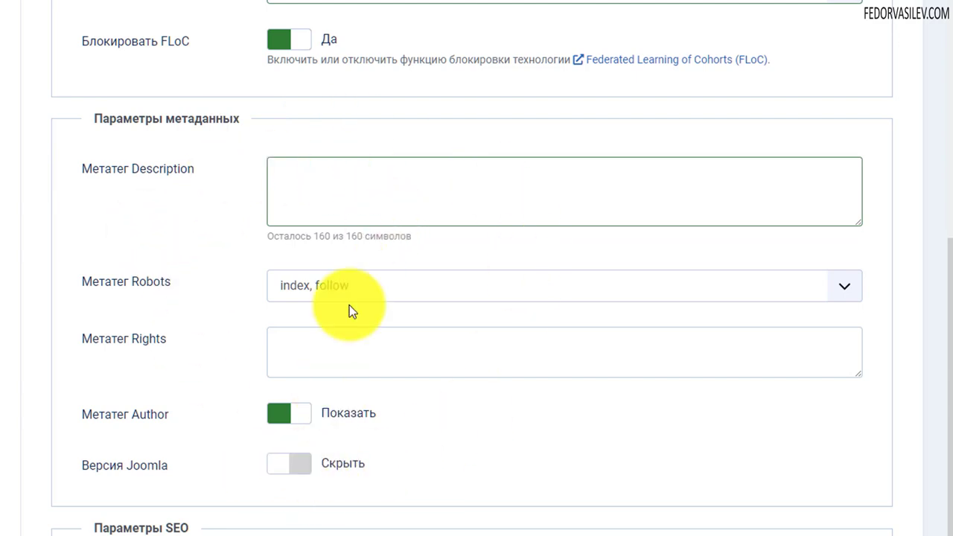
{"action": "left_click", "coordinate": [348, 192]}
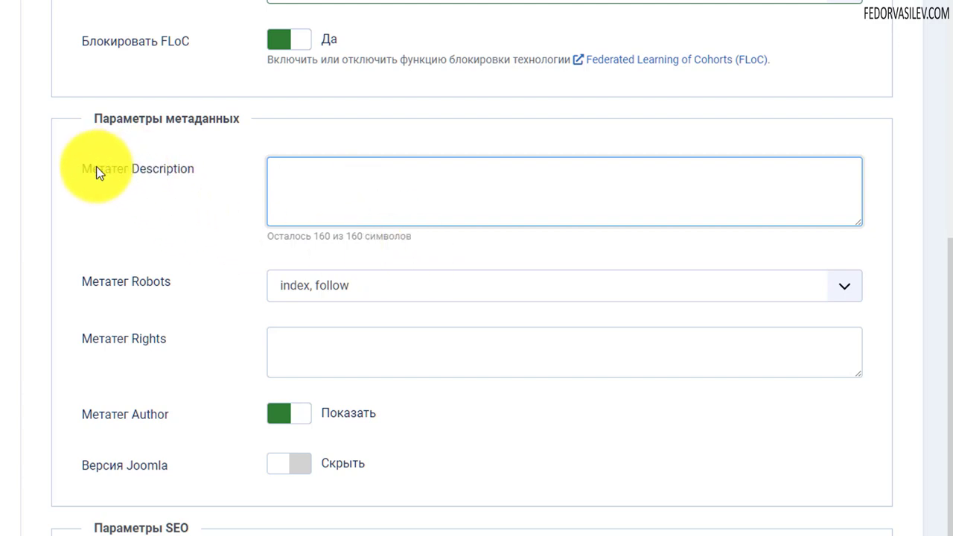
{"action": "left_click_drag", "start_coordinate": [95, 169], "coordinate": [175, 179]}
{"action": "left_click", "coordinate": [365, 168]}
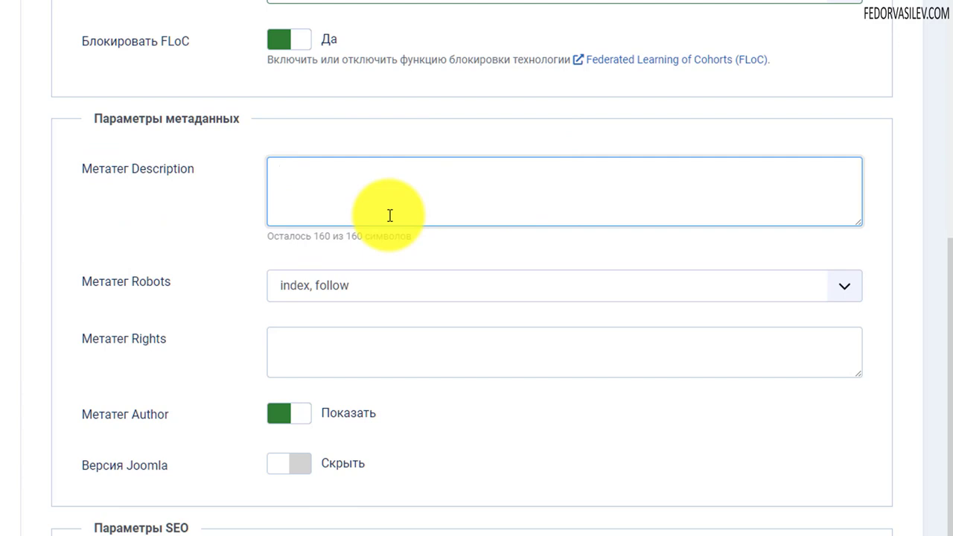
Review the Метатег Robots setting and its list of indexing choices, keeping index, follow
{"action": "left_click", "coordinate": [179, 283]}
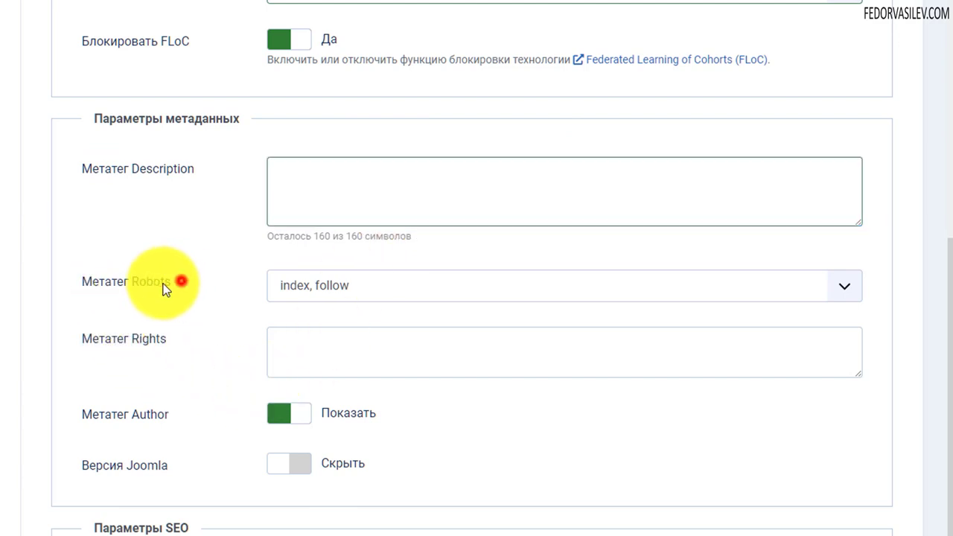
{"action": "left_click_drag", "start_coordinate": [164, 285], "coordinate": [117, 288]}
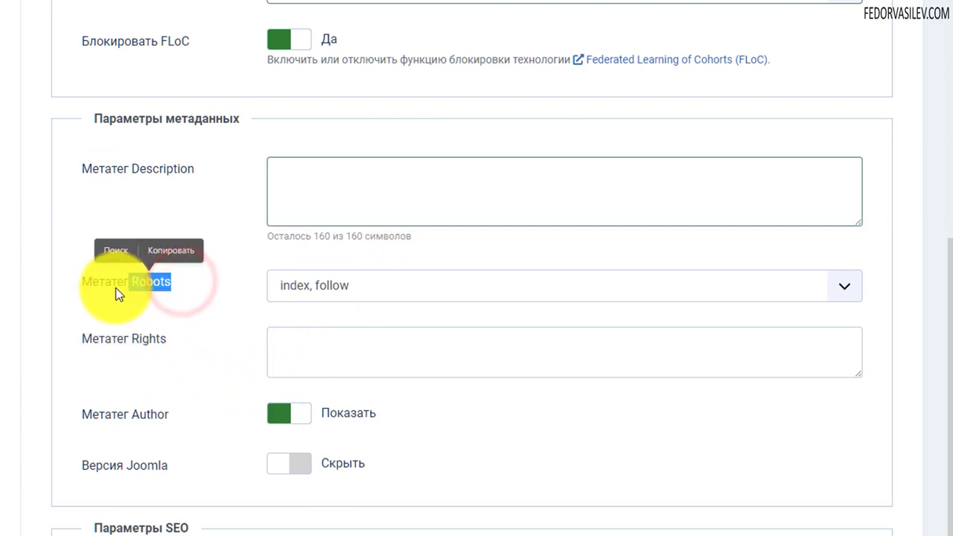
{"action": "left_click", "coordinate": [195, 306]}
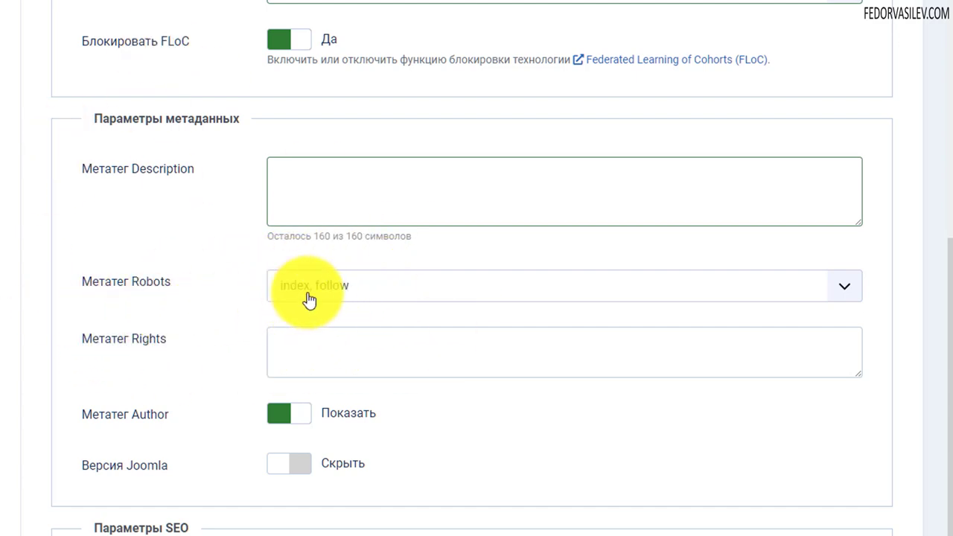
{"action": "left_click", "coordinate": [356, 286]}
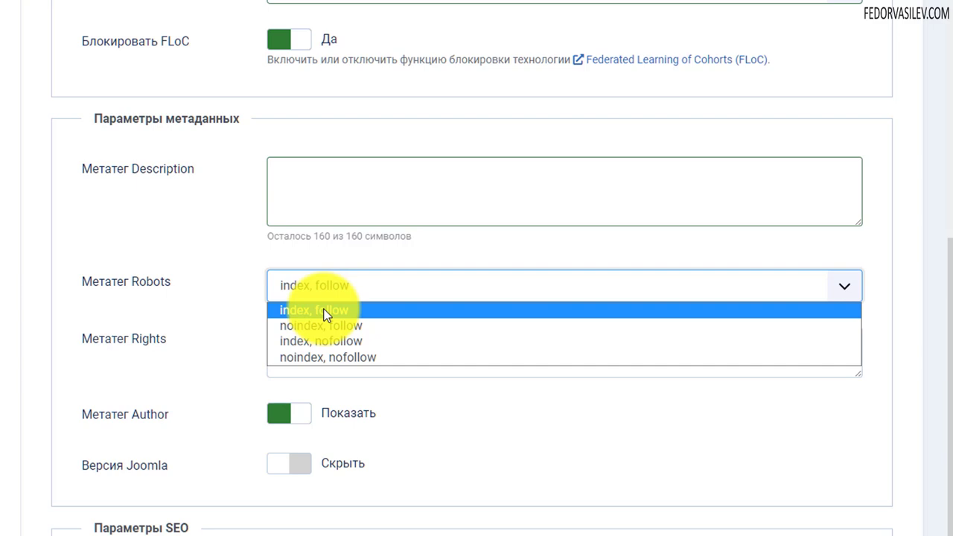
{"action": "left_click", "coordinate": [334, 175]}
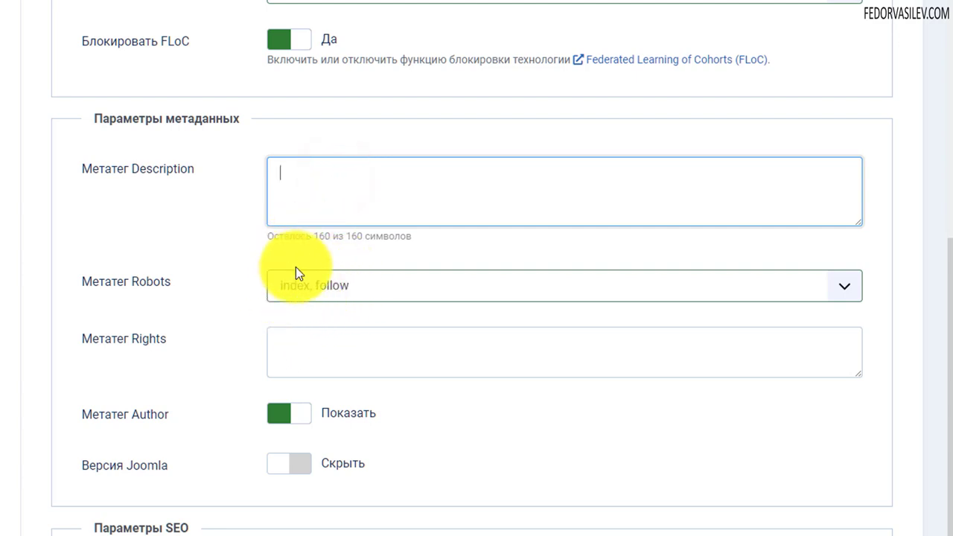
Try noindex, follow; index, nofollow; and noindex, nofollow for Метатег Robots, and set it back to index, follow
{"action": "left_click", "coordinate": [365, 289]}
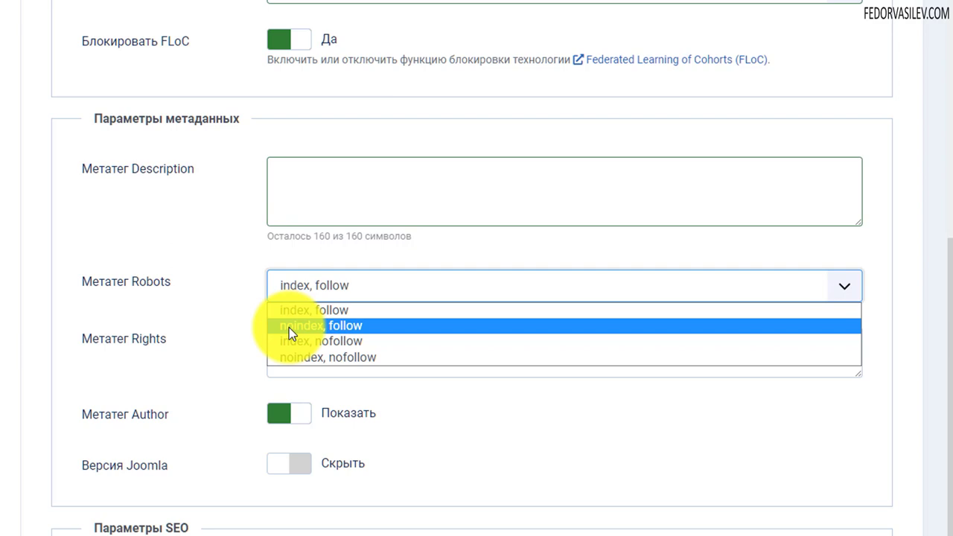
{"action": "left_click", "coordinate": [359, 325]}
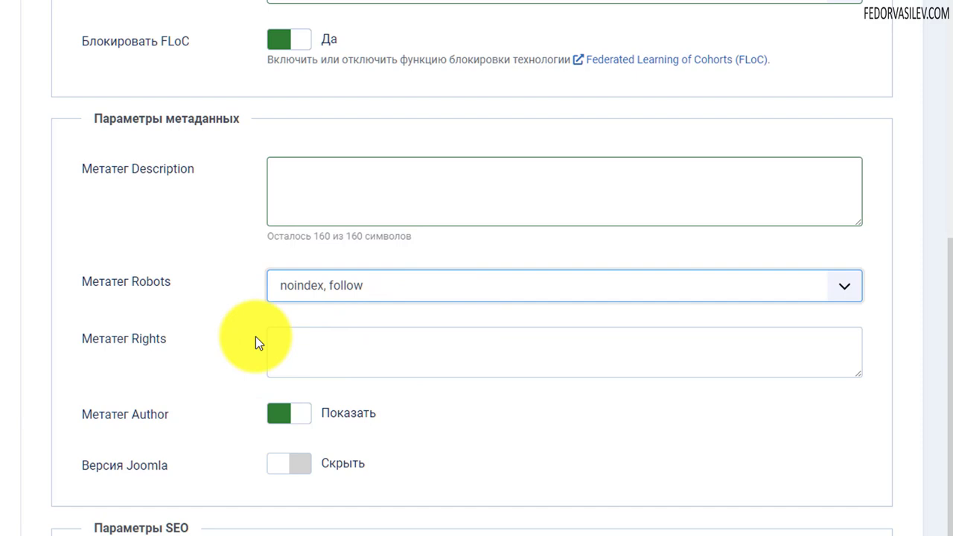
{"action": "left_click", "coordinate": [277, 289]}
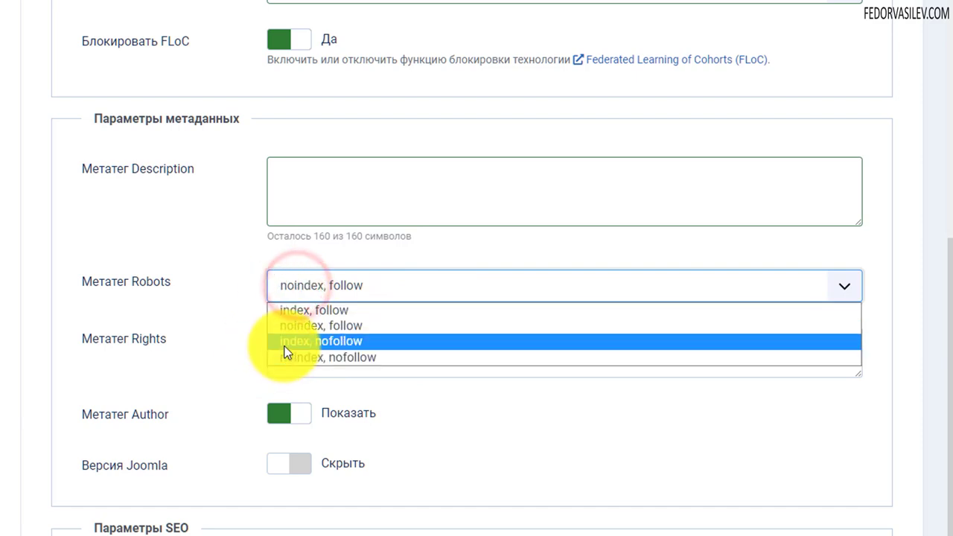
{"action": "left_click", "coordinate": [357, 342]}
{"action": "left_click", "coordinate": [352, 295]}
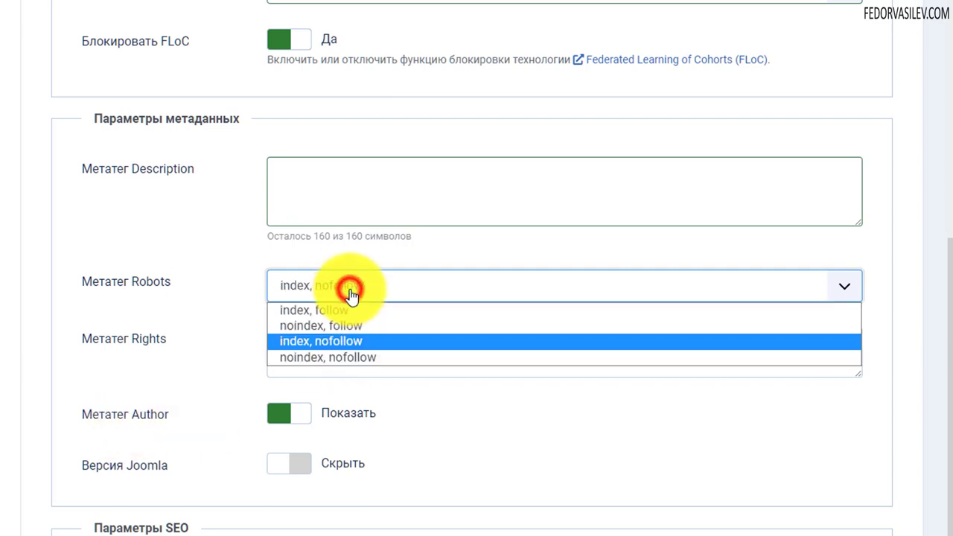
{"action": "left_click", "coordinate": [345, 360]}
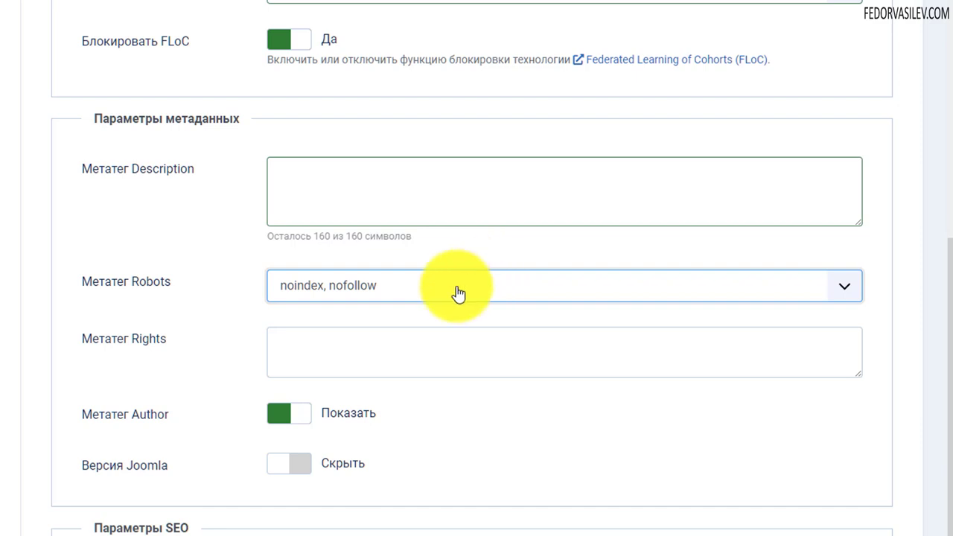
{"action": "left_click", "coordinate": [364, 278]}
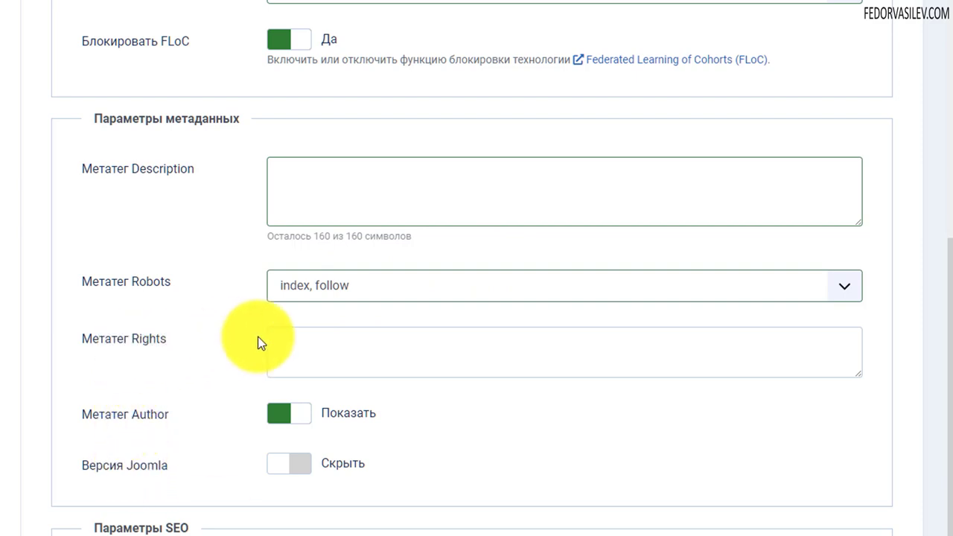
Examine the Метатег Rights field and the Метатег Author setting in the metadata parameters
{"action": "left_click", "coordinate": [306, 347]}
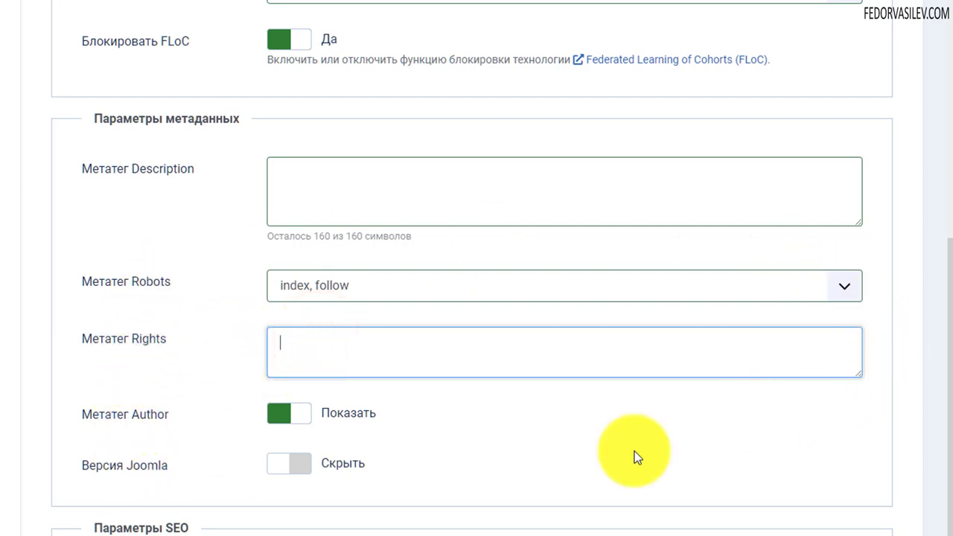
{"action": "left_click", "coordinate": [338, 449]}
{"action": "left_click", "coordinate": [106, 336]}
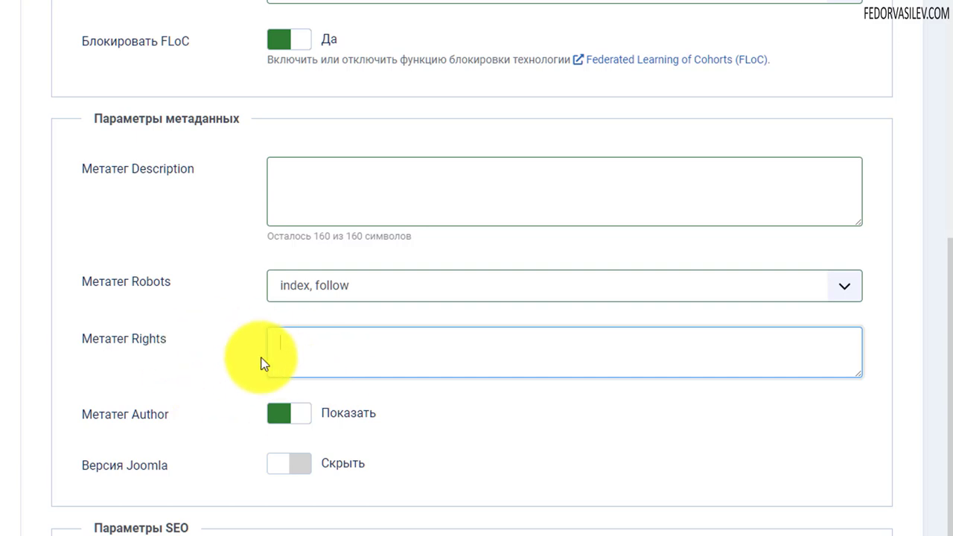
{"action": "left_click", "coordinate": [300, 356]}
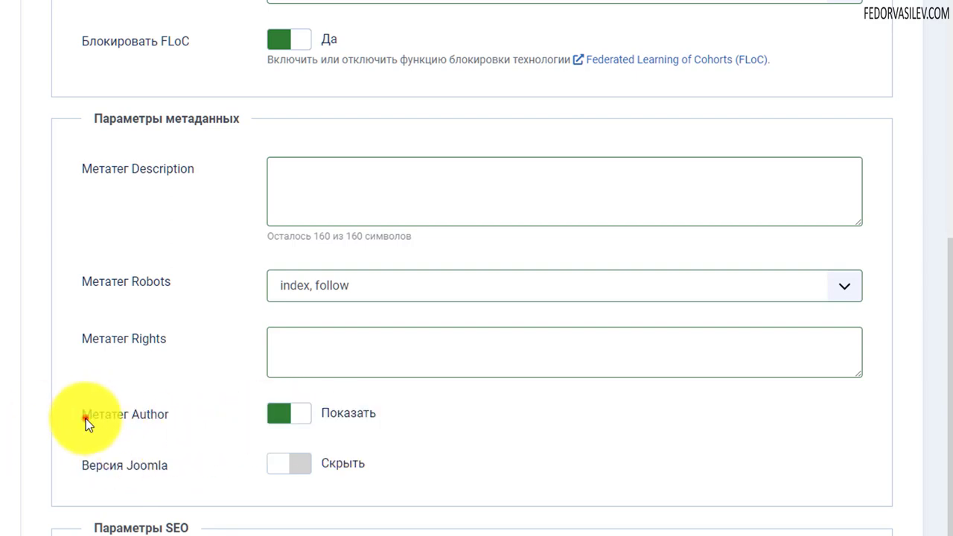
{"action": "left_click_drag", "start_coordinate": [85, 416], "coordinate": [167, 425]}
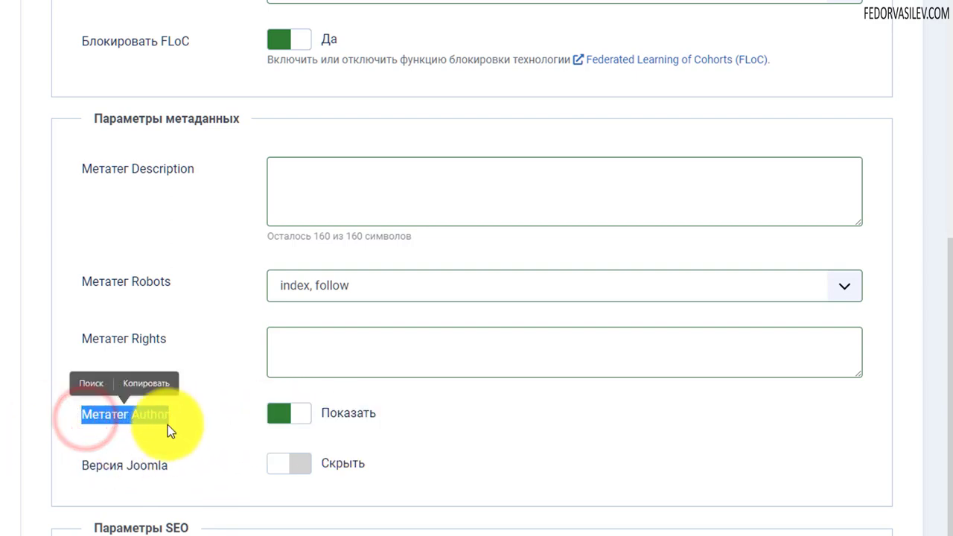
{"action": "left_click", "coordinate": [210, 434]}
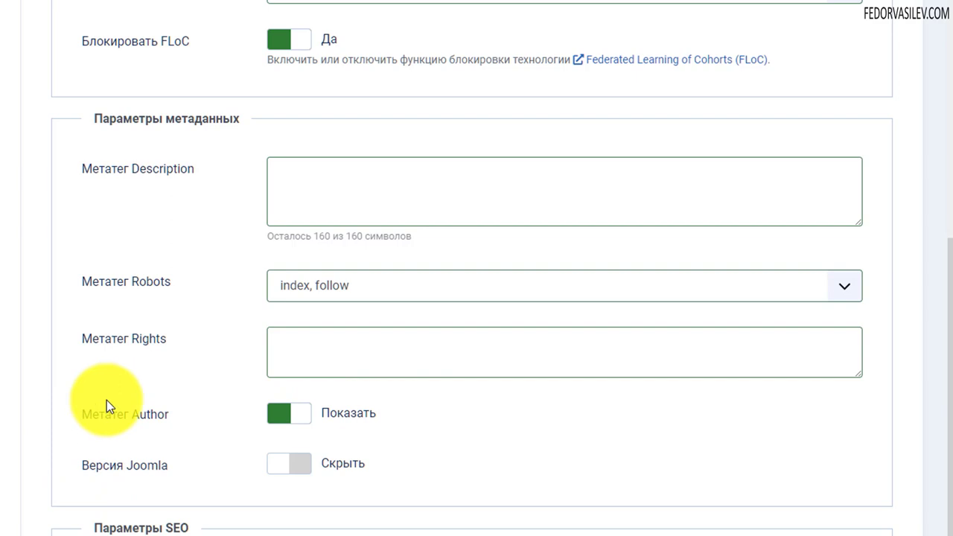
{"action": "left_click_drag", "start_coordinate": [127, 416], "coordinate": [82, 413]}
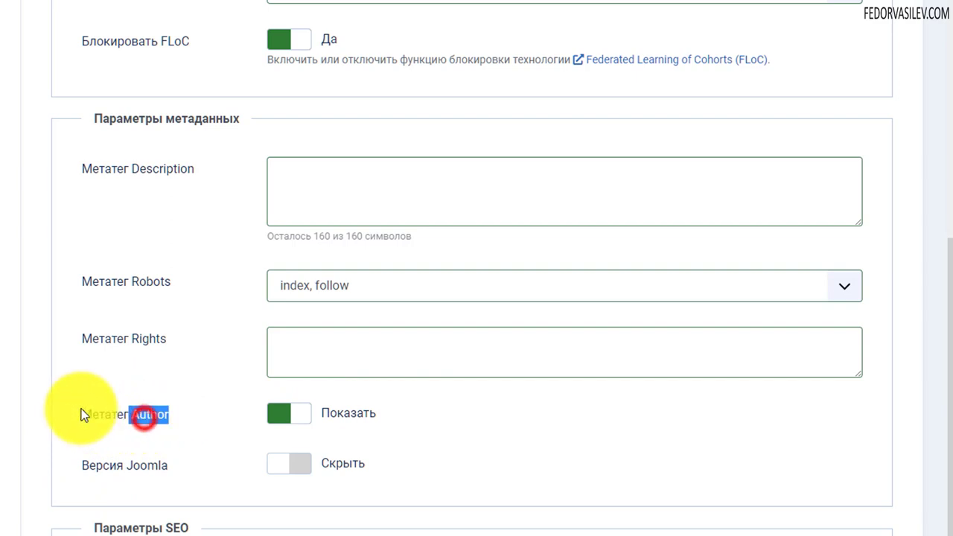
{"action": "left_click", "coordinate": [132, 414]}
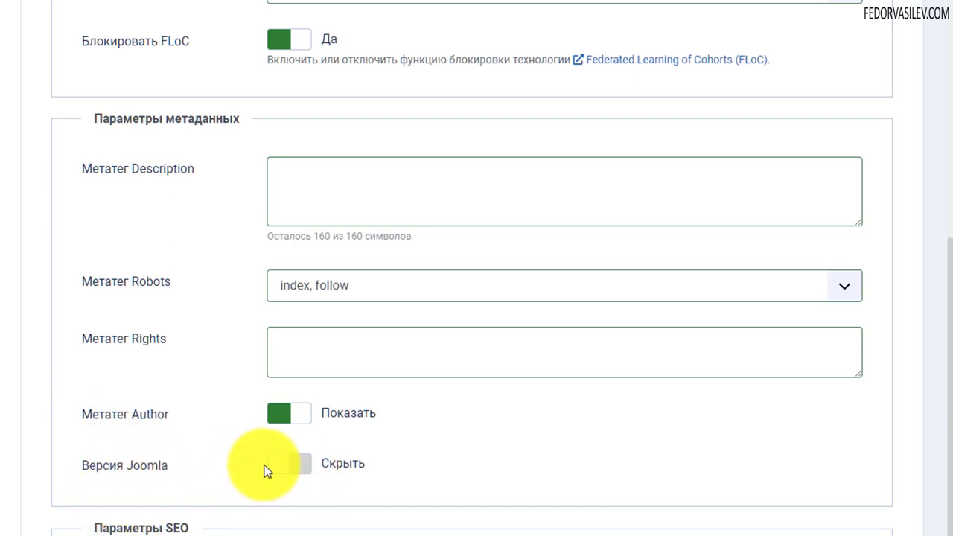
Switch Версия Joomla to Показать and back to Скрыть
{"action": "left_click", "coordinate": [302, 466]}
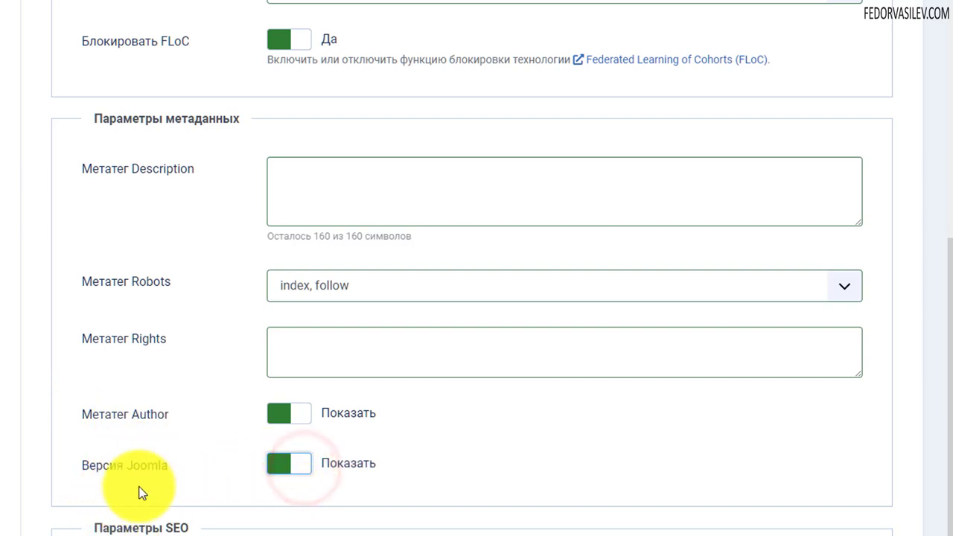
{"action": "left_click_drag", "start_coordinate": [84, 471], "coordinate": [148, 466]}
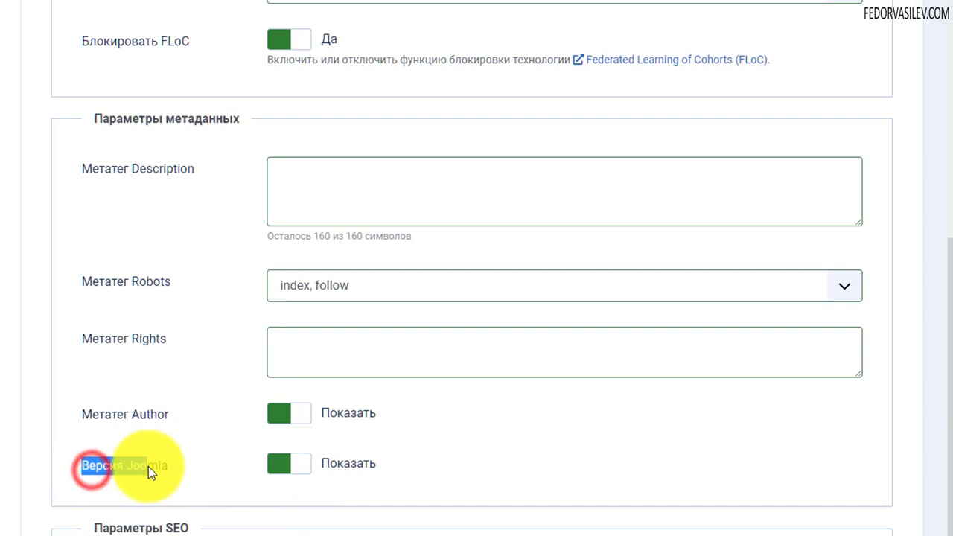
{"action": "left_click", "coordinate": [274, 474]}
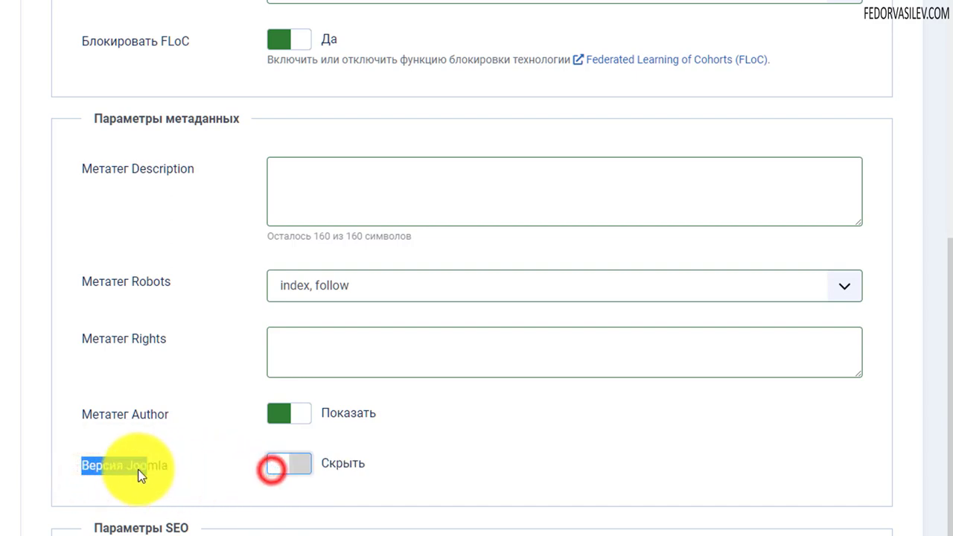
{"action": "left_click", "coordinate": [177, 466]}
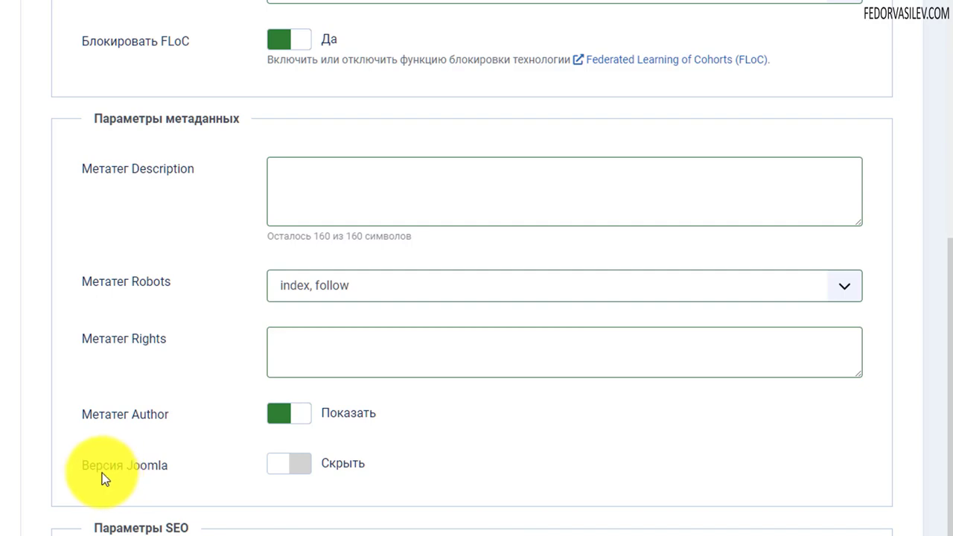
Open the site's home page from its main menu to inspect index.php in the address, and return to the SEO parameters
{"action": "scroll", "coordinate": [741, 486], "scroll_direction": "down", "scroll_amount": 3}
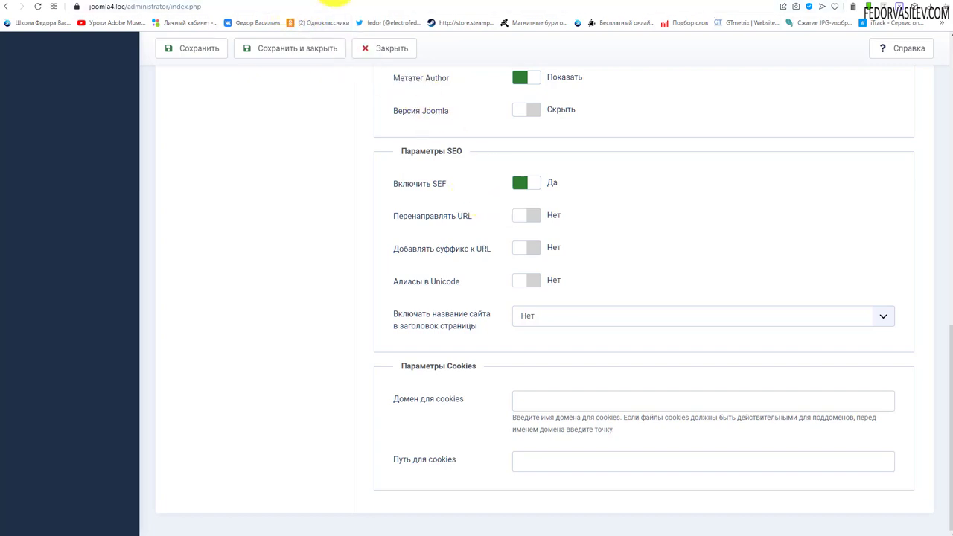
{"action": "left_click", "coordinate": [331, 2]}
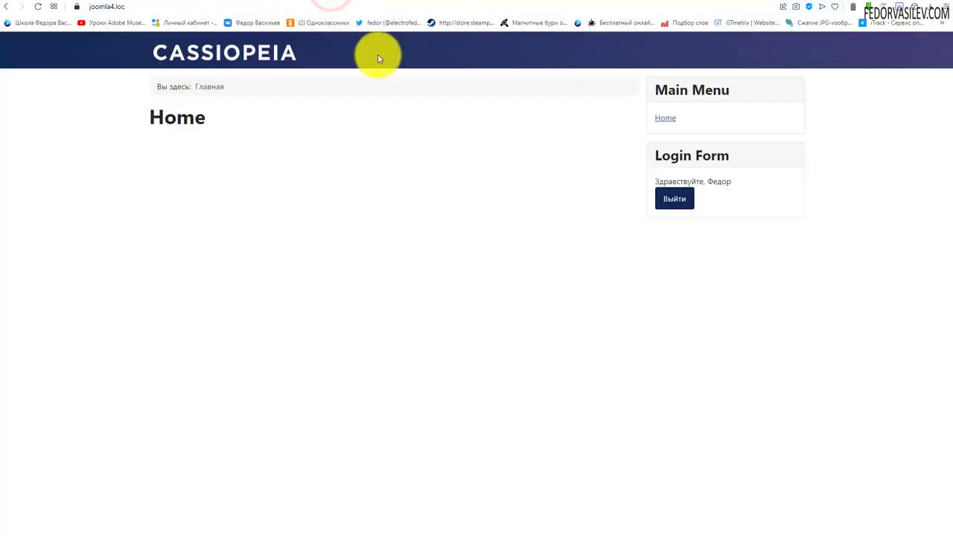
{"action": "left_click", "coordinate": [657, 118]}
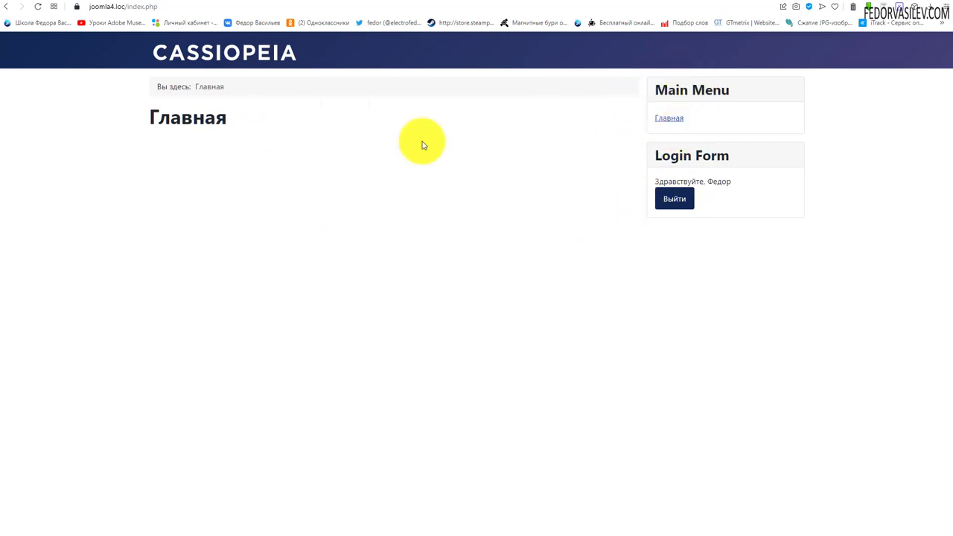
{"action": "left_click", "coordinate": [111, 7]}
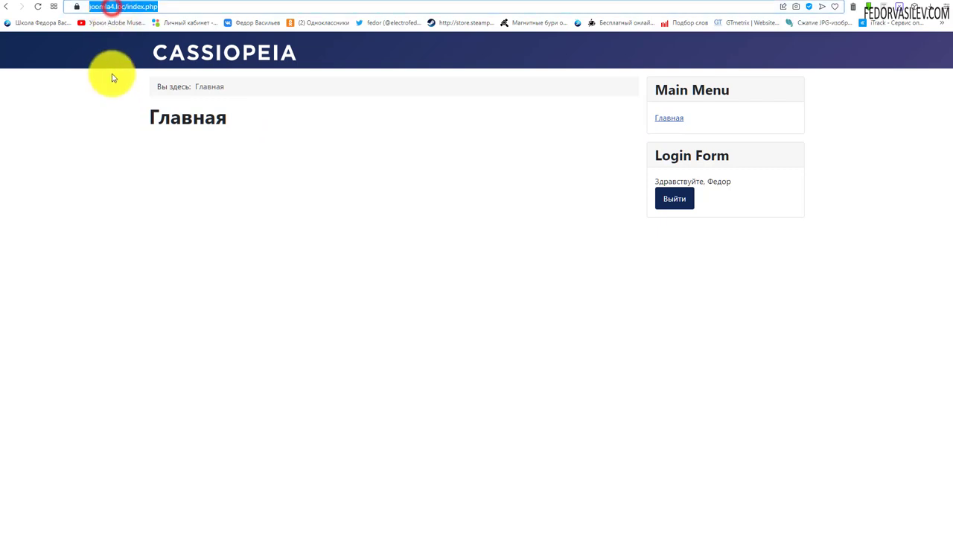
{"action": "left_click", "coordinate": [117, 7]}
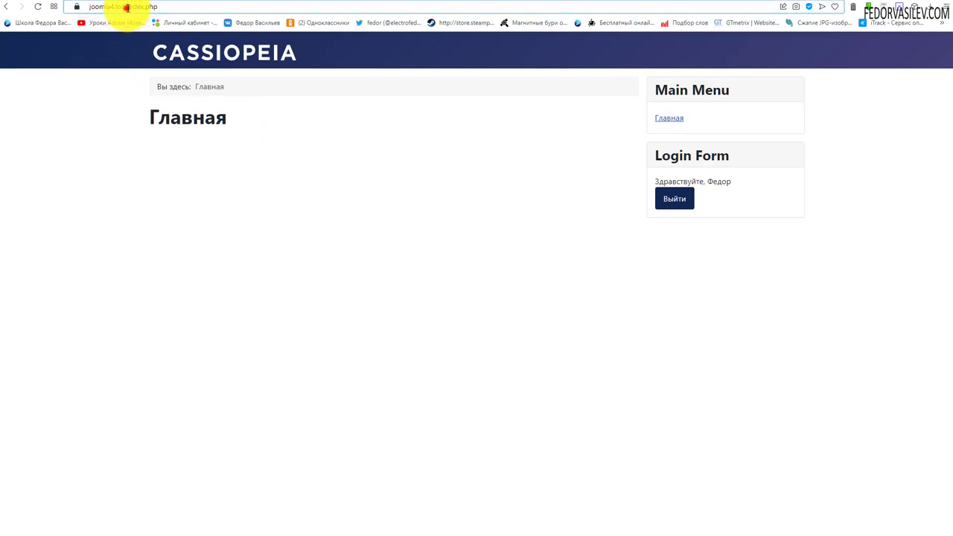
{"action": "left_click_drag", "start_coordinate": [127, 8], "coordinate": [176, 7]}
{"action": "left_click", "coordinate": [144, 8]}
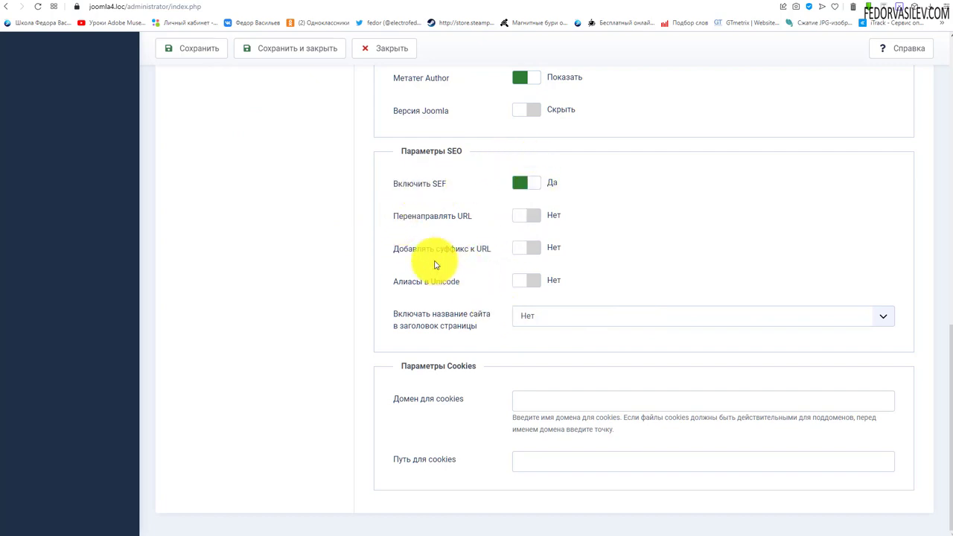
Set Перенаправлять URL to Да in the SEO parameters and read the note about renaming the server configuration file
{"action": "left_click", "coordinate": [527, 217]}
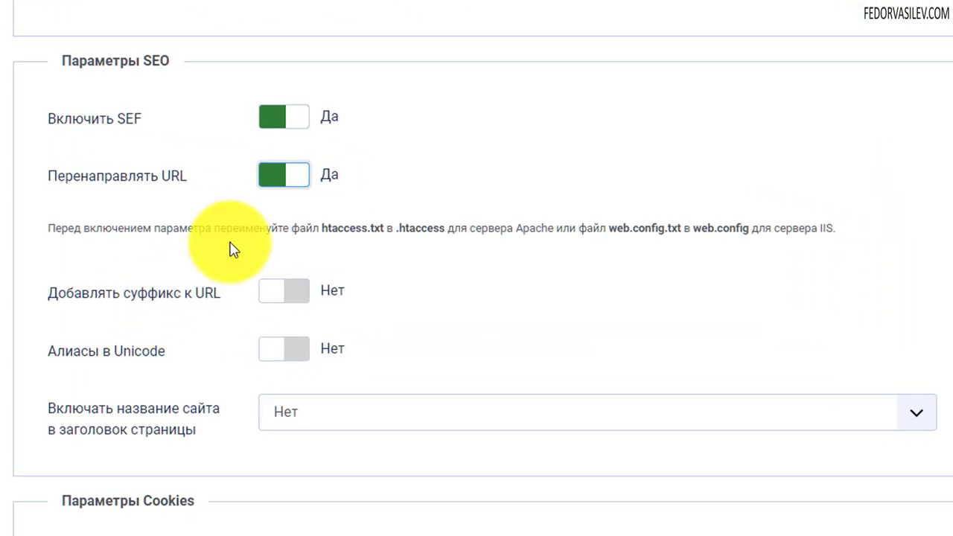
{"action": "left_click_drag", "start_coordinate": [74, 228], "coordinate": [685, 276]}
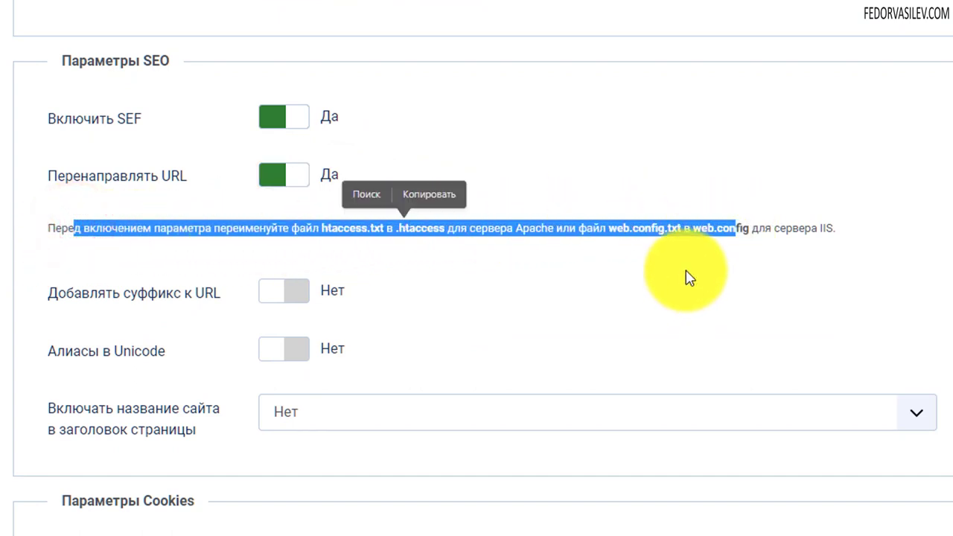
{"action": "left_click", "coordinate": [685, 276]}
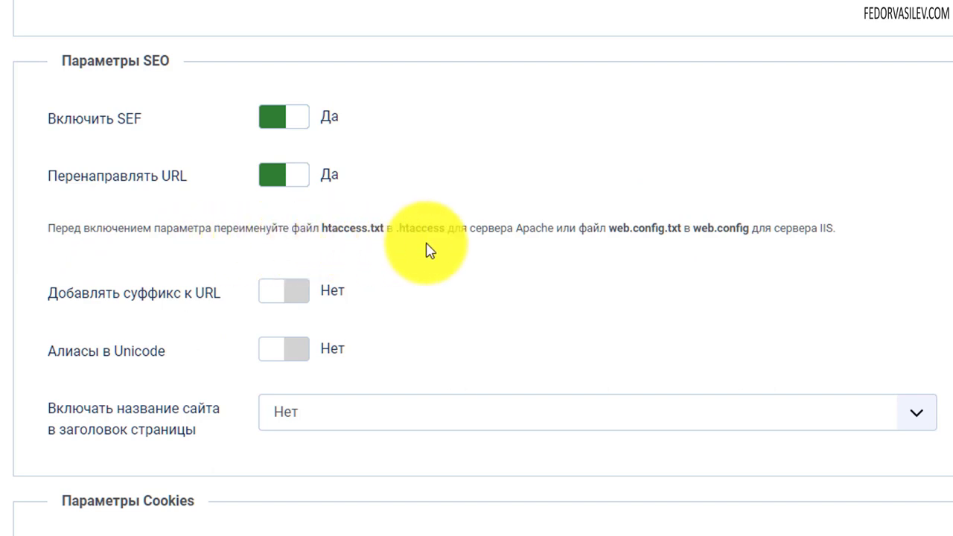
Examine the Apache server part of the renaming note under Перенаправлять URL
{"action": "left_click_drag", "start_coordinate": [553, 227], "coordinate": [452, 224]}
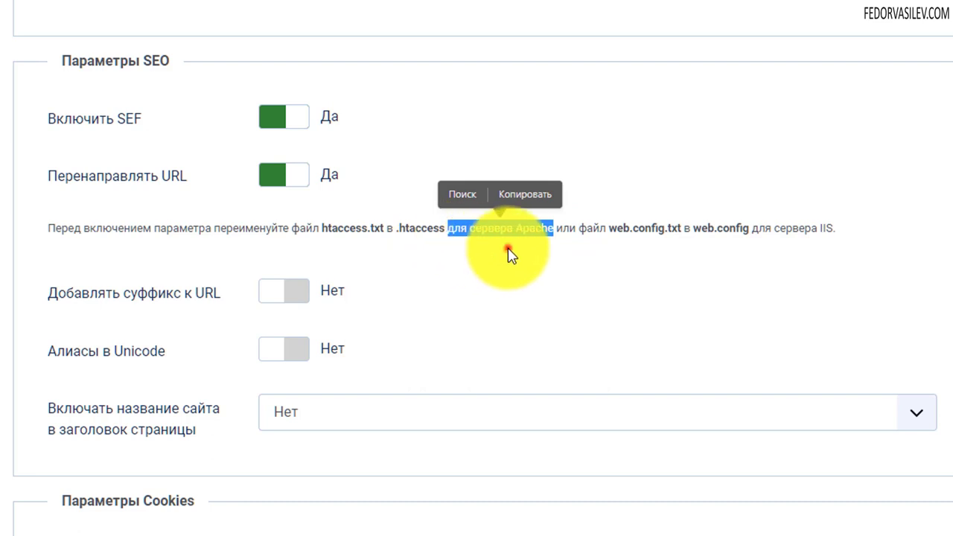
{"action": "left_click_drag", "start_coordinate": [568, 251], "coordinate": [454, 225]}
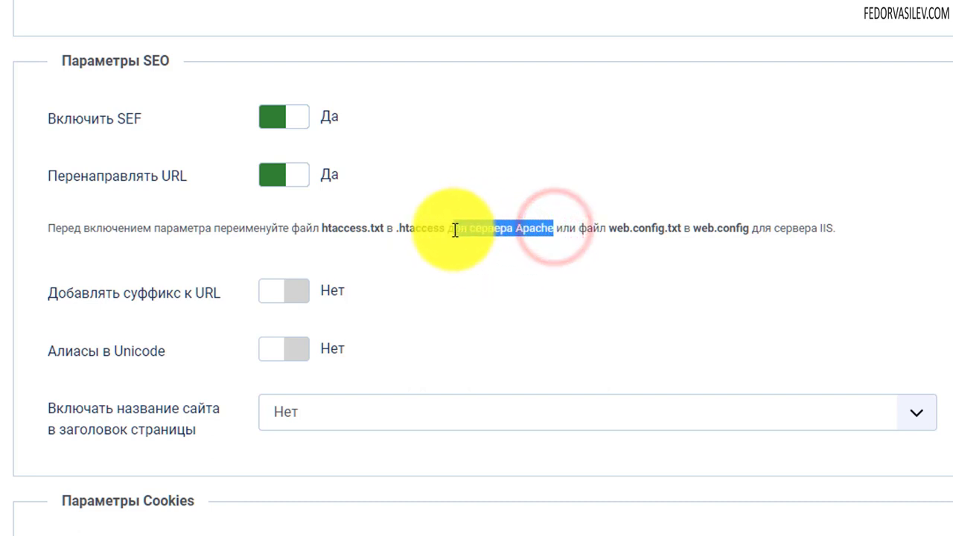
{"action": "left_click_drag", "start_coordinate": [512, 235], "coordinate": [450, 230]}
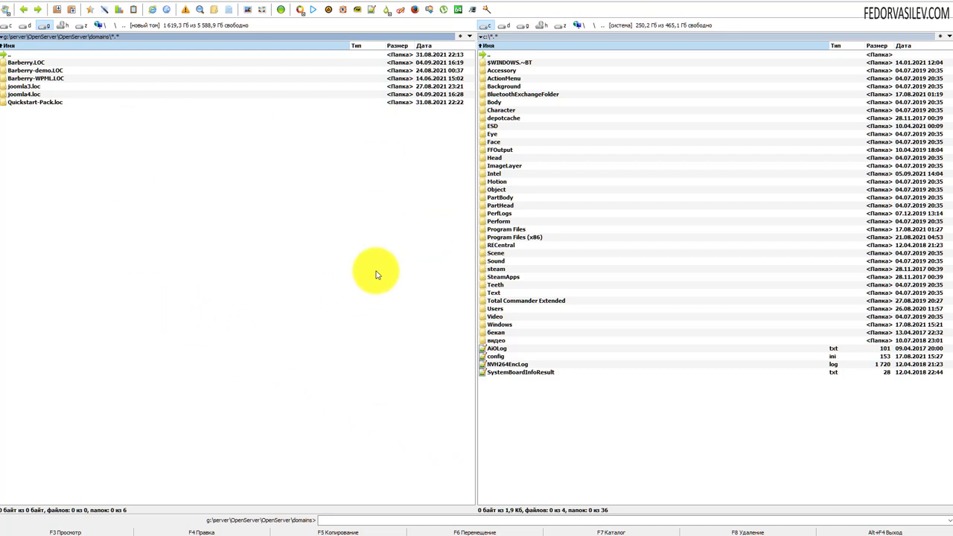
Switch to the file manager and, in the joomla4.loc folder, rename htaccess.txt as .htaccess
{"action": "double_click", "coordinate": [17, 95]}
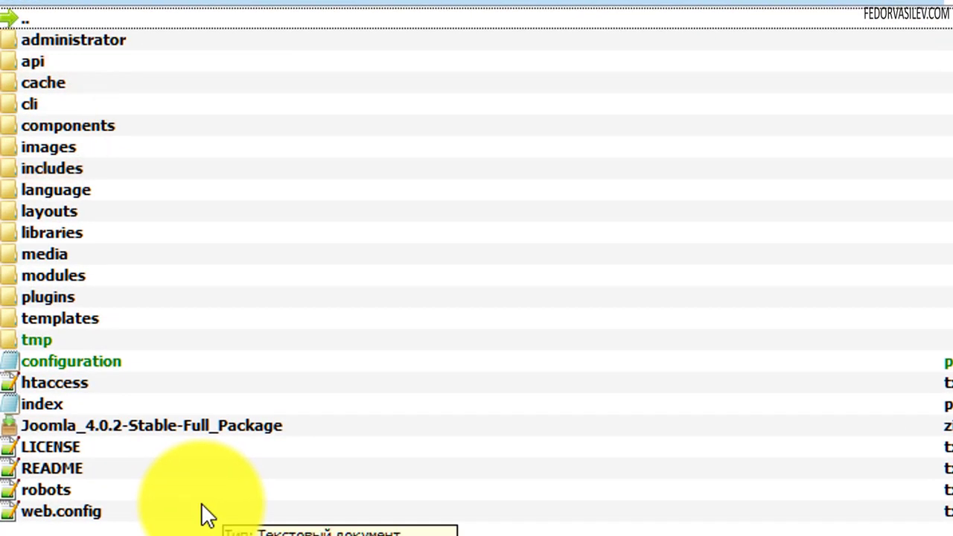
{"action": "left_click", "coordinate": [56, 382]}
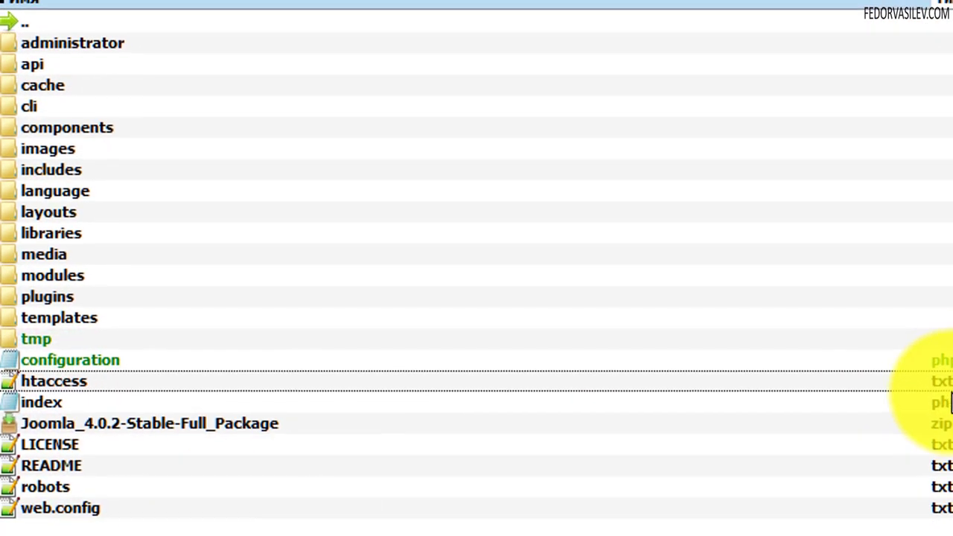
{"action": "left_click", "coordinate": [69, 379]}
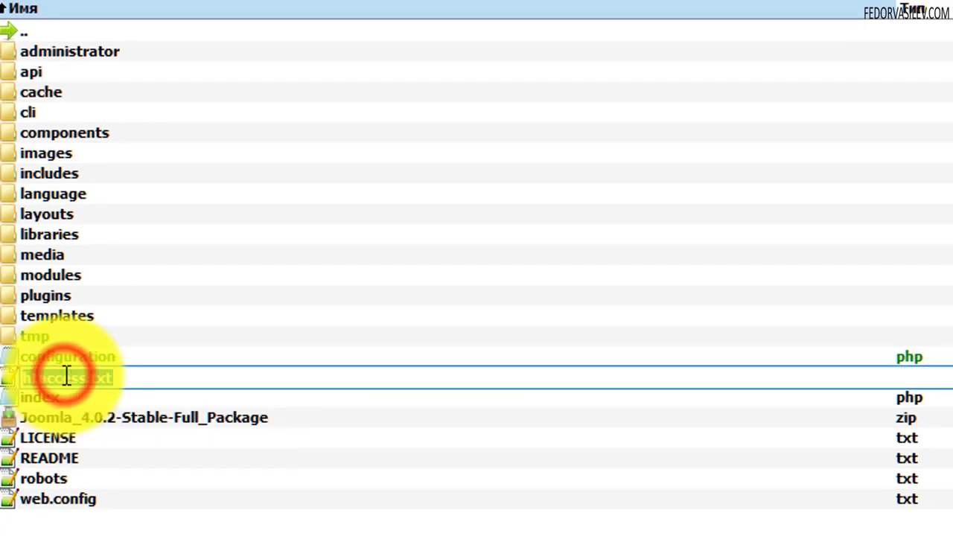
{"action": "left_click", "coordinate": [88, 379]}
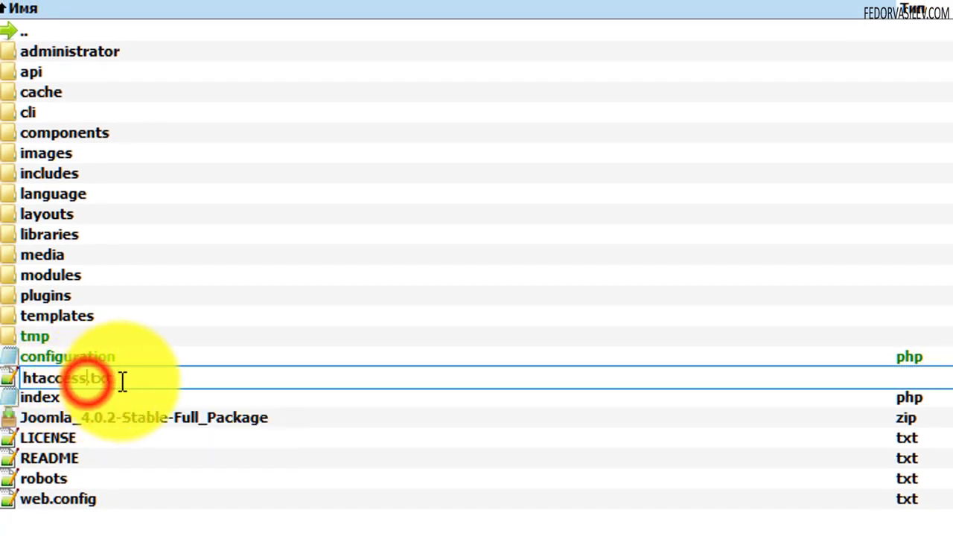
{"action": "left_click", "coordinate": [123, 380]}
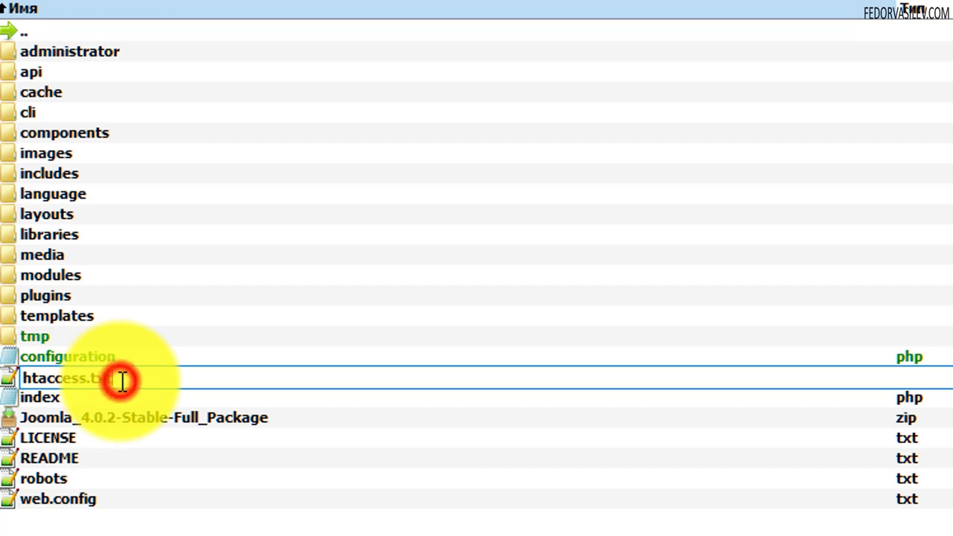
{"action": "key", "text": "BackSpace"}
{"action": "key", "text": "BackSpace"}
{"action": "key", "text": "BackSpace"}
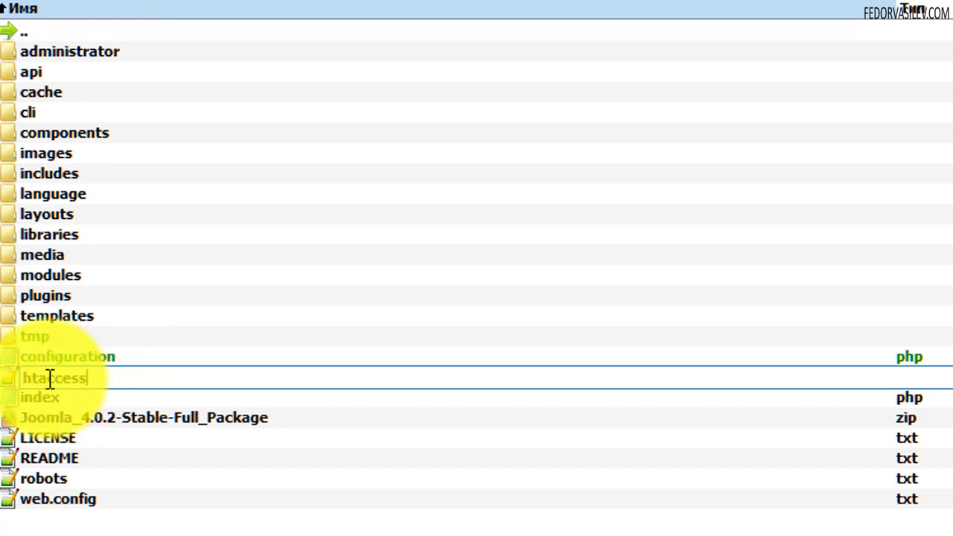
{"action": "left_click", "coordinate": [24, 378]}
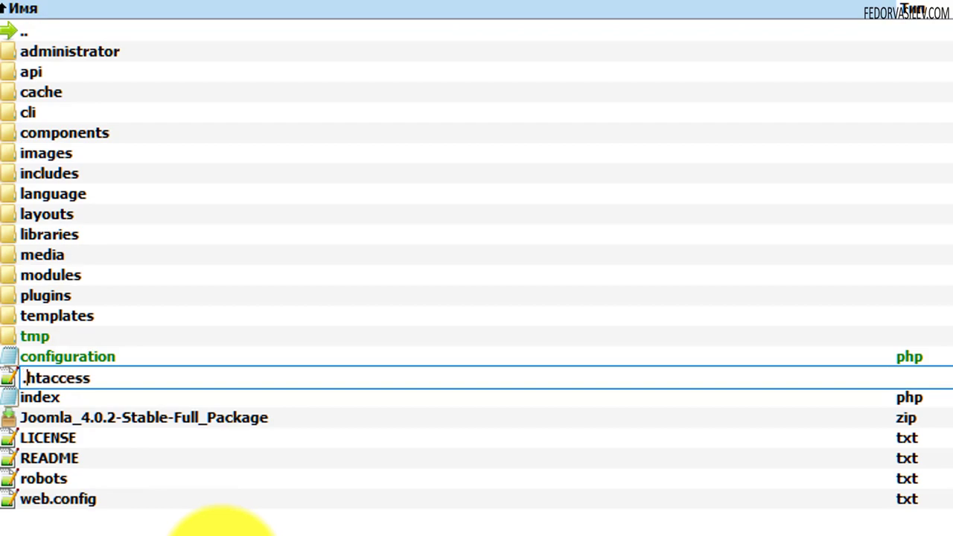
{"action": "type", "text": "."}
{"action": "key", "text": "Return"}
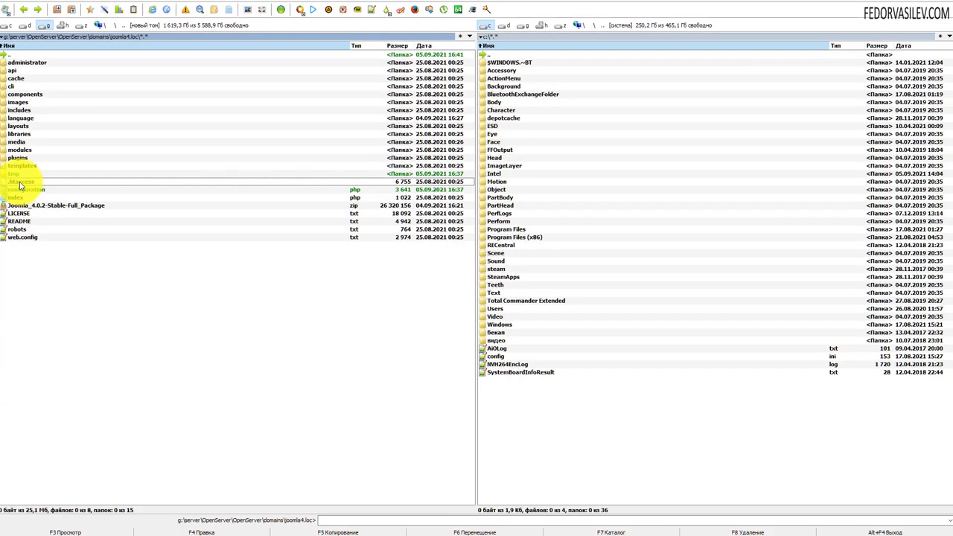
{"action": "left_click", "coordinate": [50, 356]}
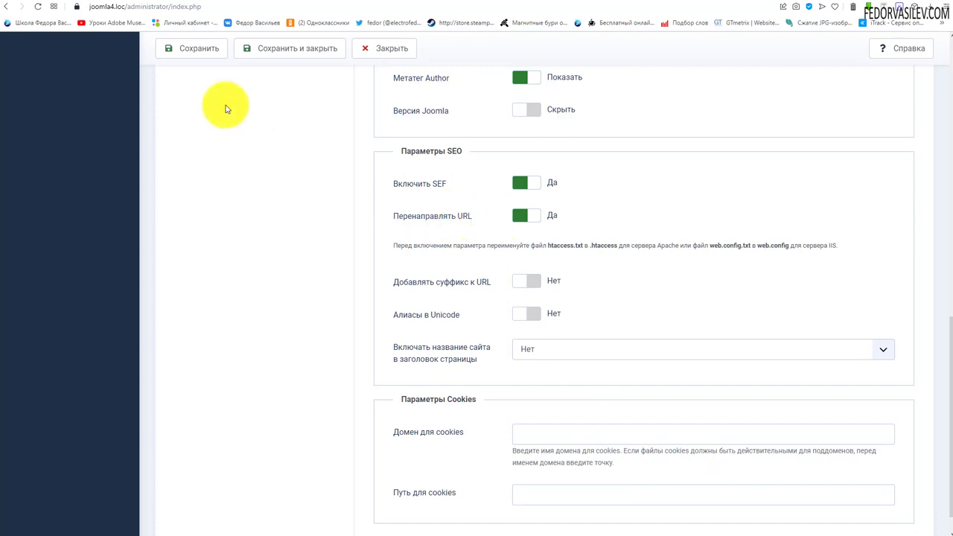
Return to the global configuration in the browser, save it and go back to the SEO parameters
{"action": "left_click", "coordinate": [198, 46]}
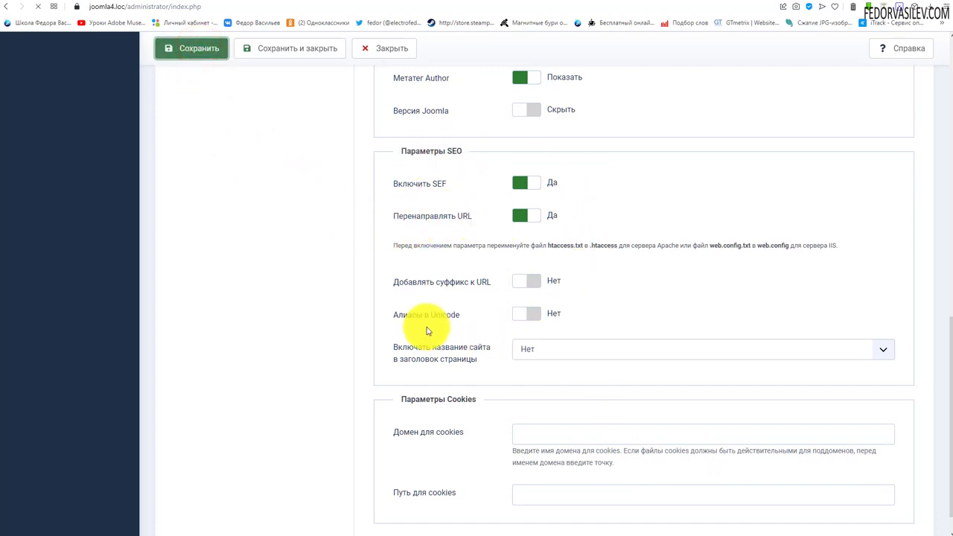
{"action": "scroll", "coordinate": [484, 290], "scroll_direction": "down", "scroll_amount": 10}
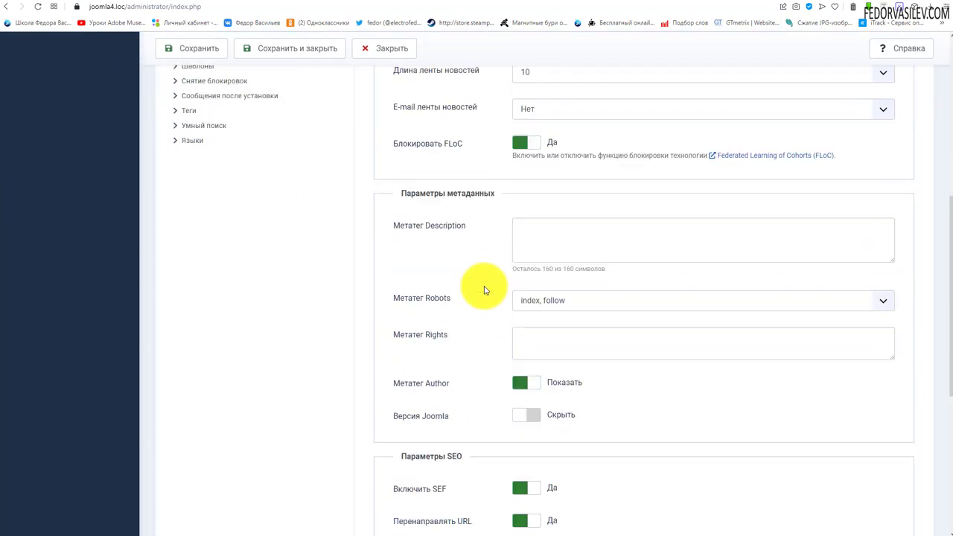
{"action": "scroll", "coordinate": [485, 287], "scroll_direction": "down", "scroll_amount": 1}
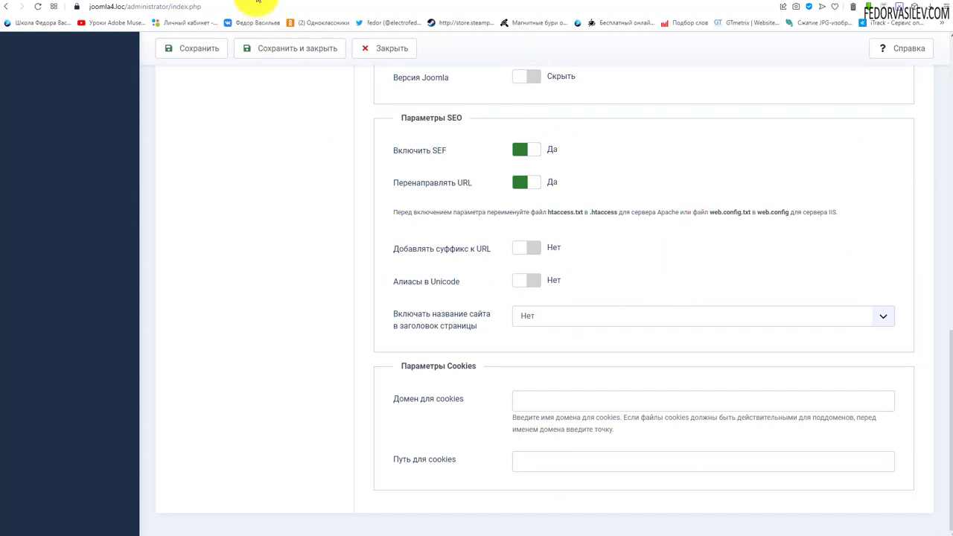
On the site's home page, remove index.php from the address and load joomla4.loc
{"action": "left_click", "coordinate": [255, 2]}
{"action": "left_click", "coordinate": [317, 2]}
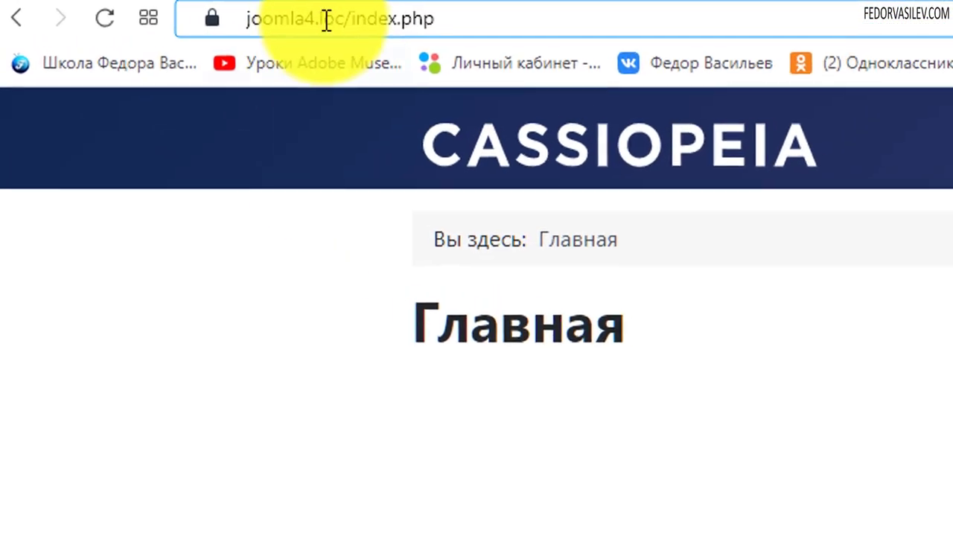
{"action": "left_click", "coordinate": [326, 19]}
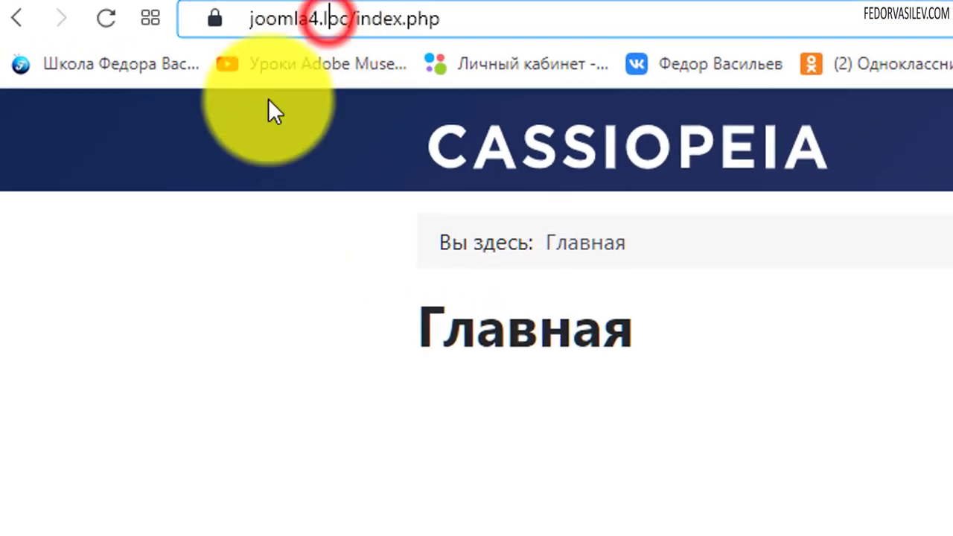
{"action": "key", "text": "Return"}
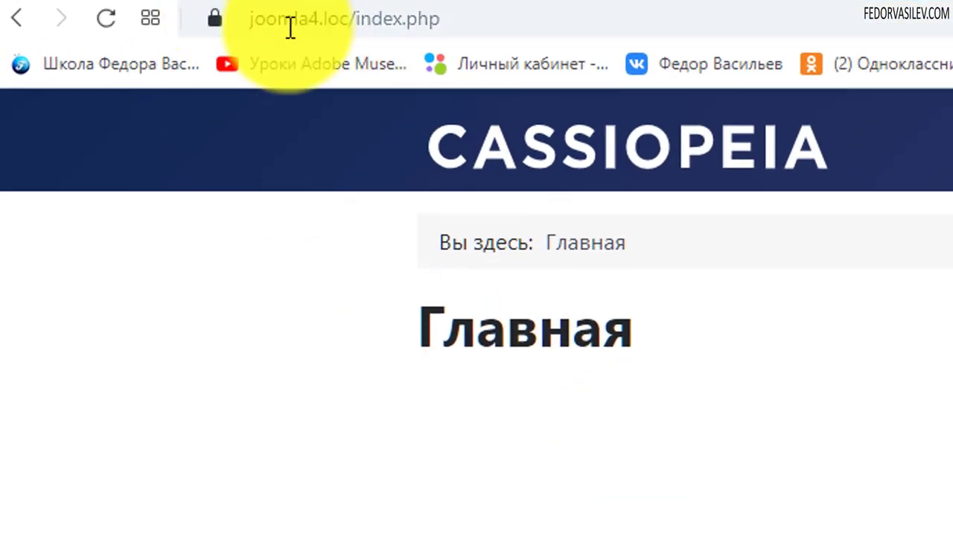
{"action": "left_click", "coordinate": [379, 20]}
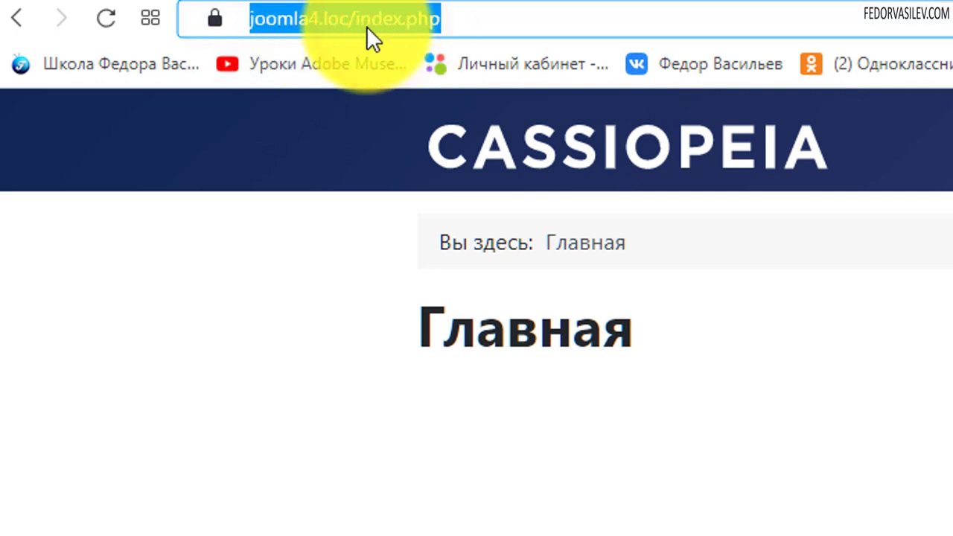
{"action": "left_click", "coordinate": [344, 19]}
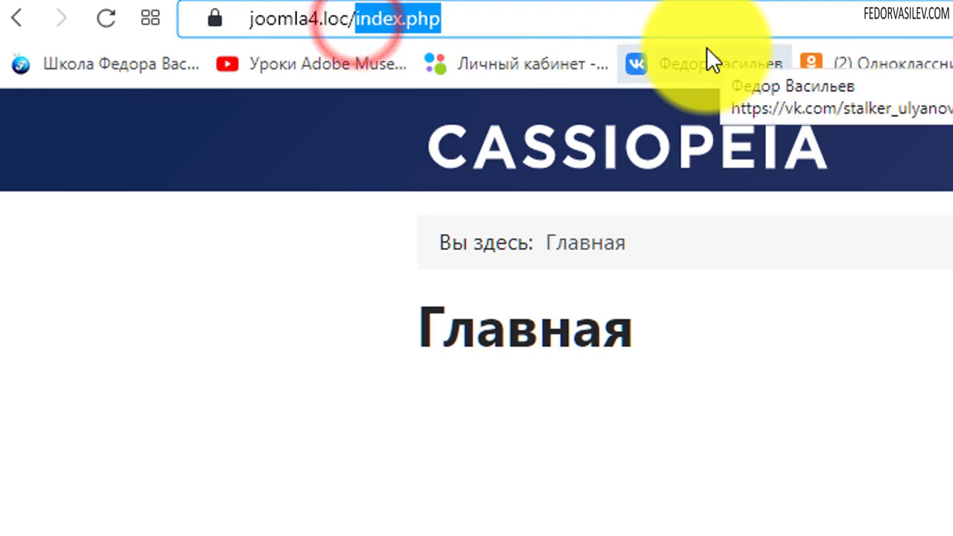
{"action": "key", "text": "BackSpace"}
{"action": "key", "text": "Return"}
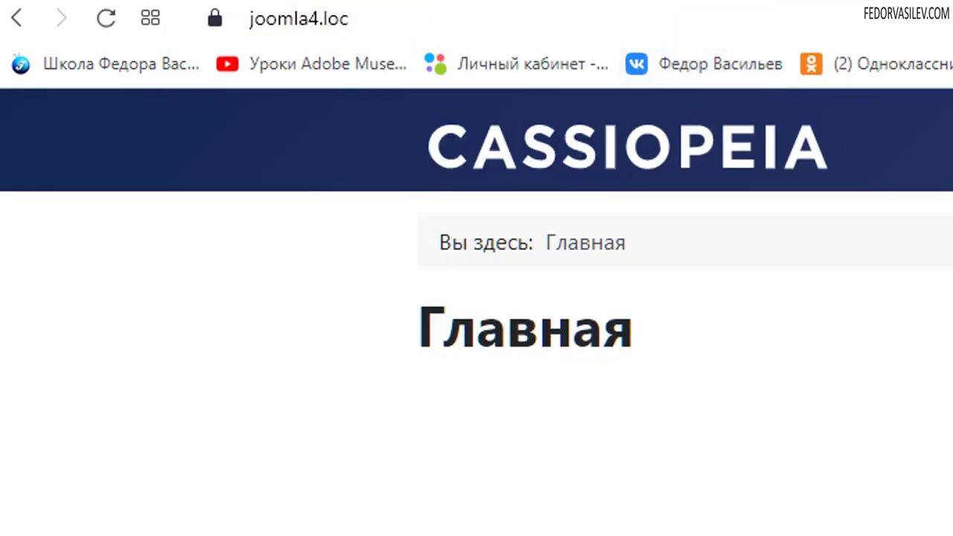
Inspect the site's address, reopen Главная from the main menu and check the address again
{"action": "left_click", "coordinate": [396, 19]}
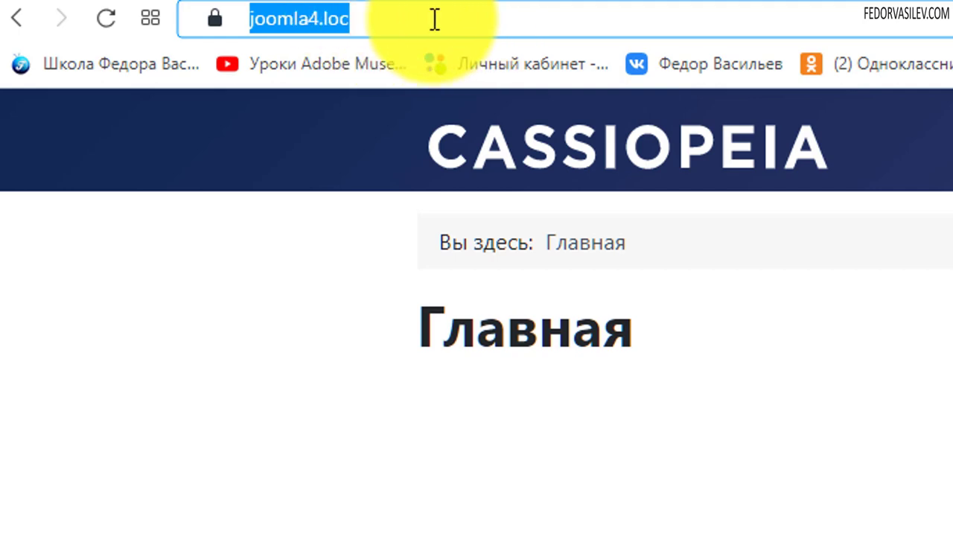
{"action": "left_click", "coordinate": [434, 20]}
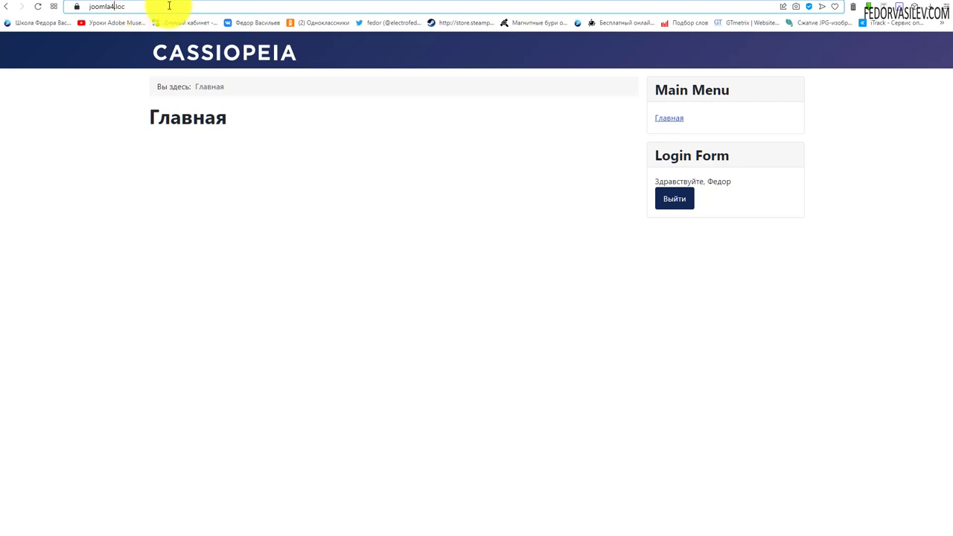
{"action": "left_click", "coordinate": [669, 118]}
{"action": "left_click", "coordinate": [145, 6]}
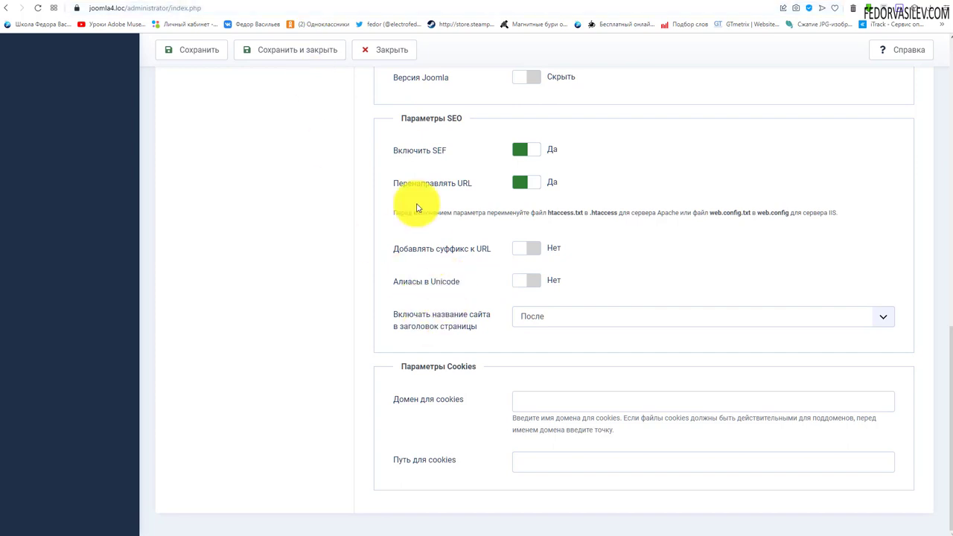
Switch to the Главная menu item's edit page and compare its Заголовок and Алиас fields
{"action": "left_click", "coordinate": [326, 3]}
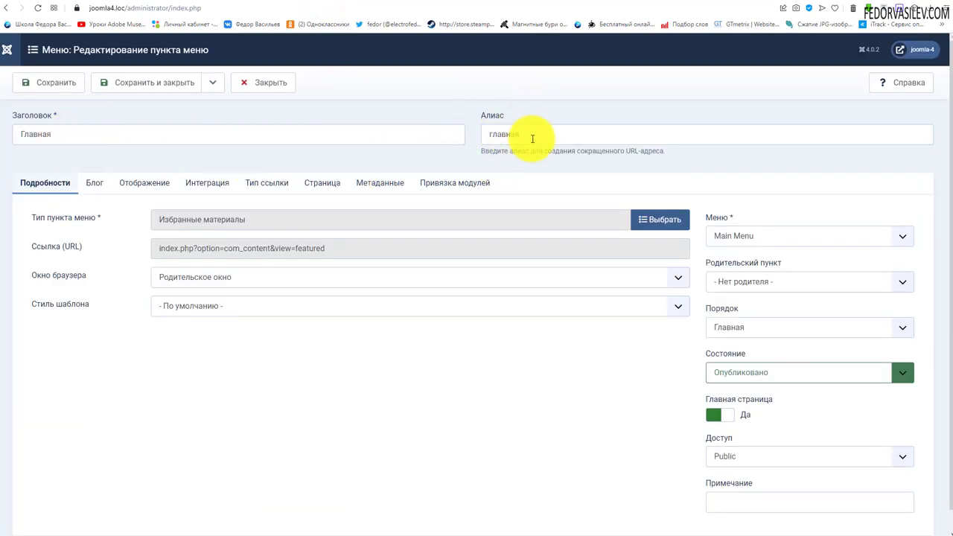
{"action": "double_click", "coordinate": [533, 134]}
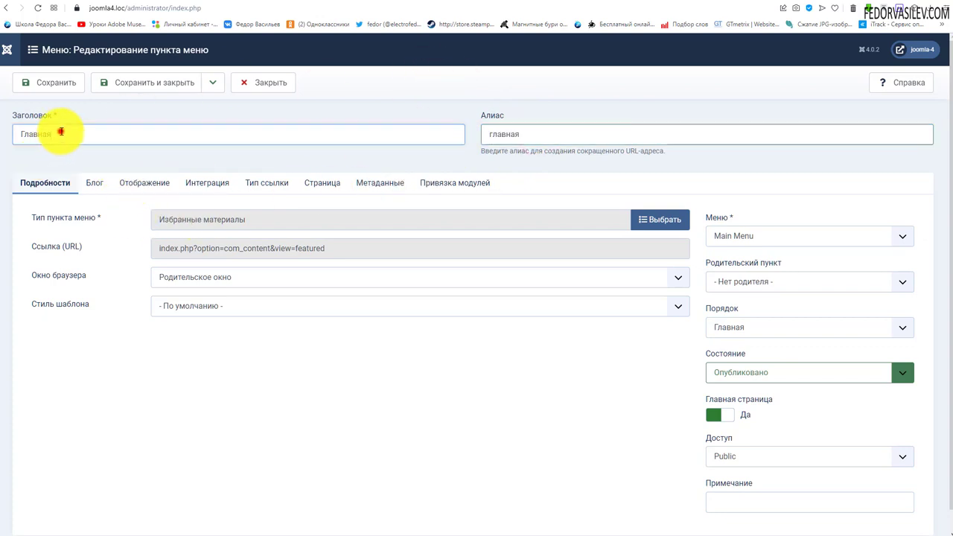
{"action": "left_click", "coordinate": [64, 132]}
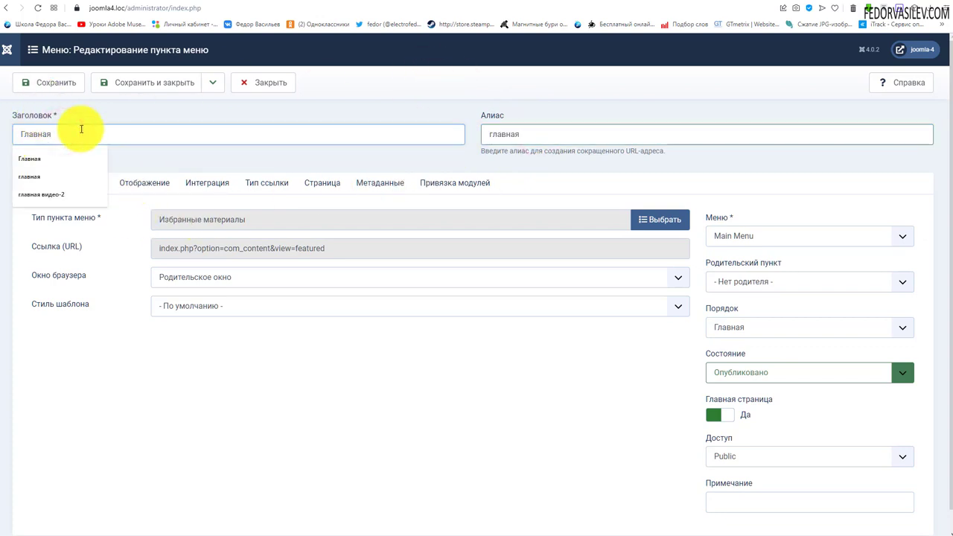
{"action": "double_click", "coordinate": [70, 134]}
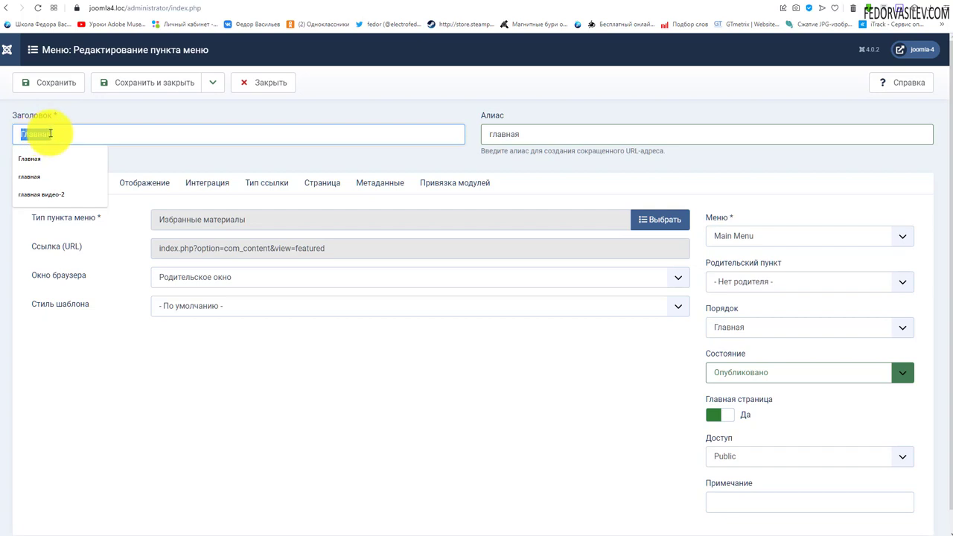
{"action": "left_click", "coordinate": [50, 134]}
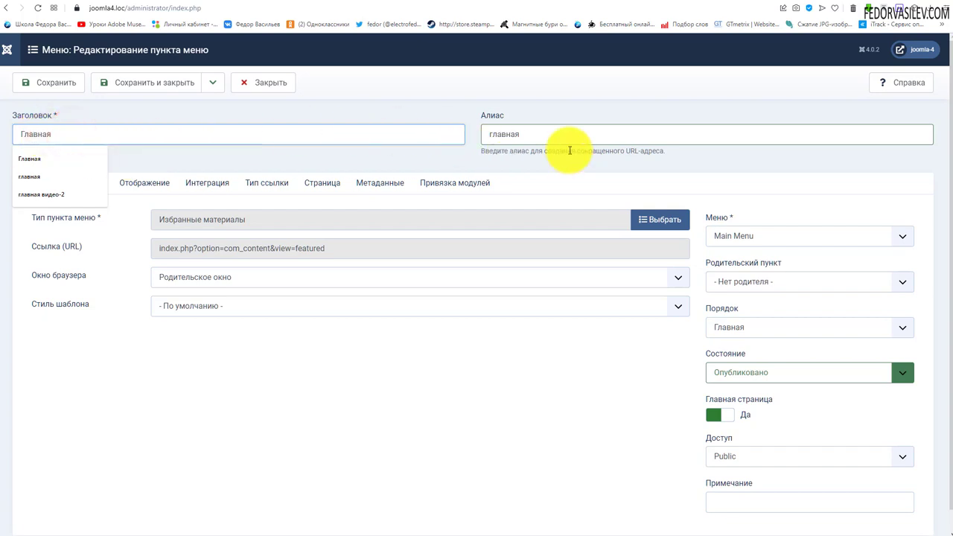
Clear the Алиас of the Главная menu item and save it to generate the alias from the title
{"action": "double_click", "coordinate": [553, 135]}
{"action": "key", "text": "BackSpace"}
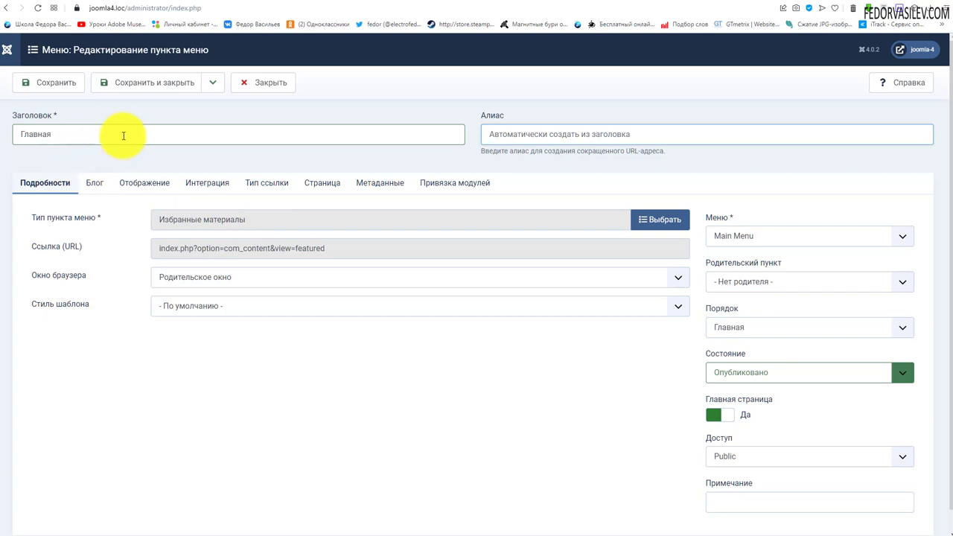
{"action": "left_click", "coordinate": [46, 80]}
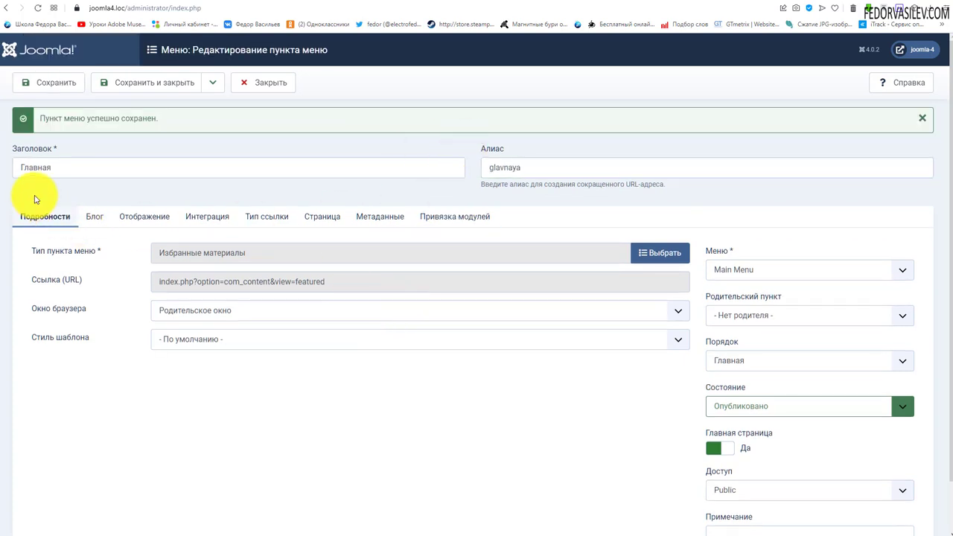
Compare the menu item's title with its newly generated alias
{"action": "double_click", "coordinate": [64, 165]}
{"action": "left_click", "coordinate": [233, 146]}
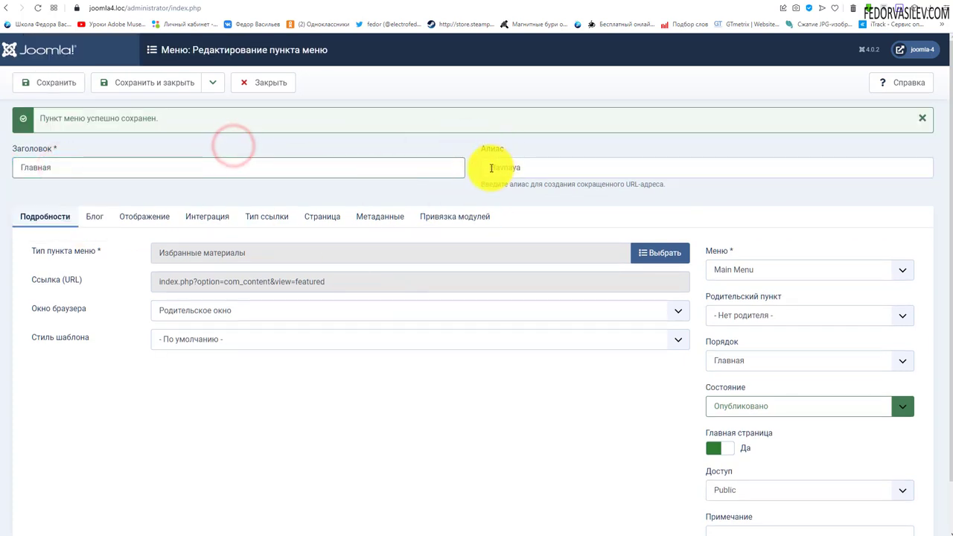
{"action": "left_click_drag", "start_coordinate": [538, 164], "coordinate": [472, 170]}
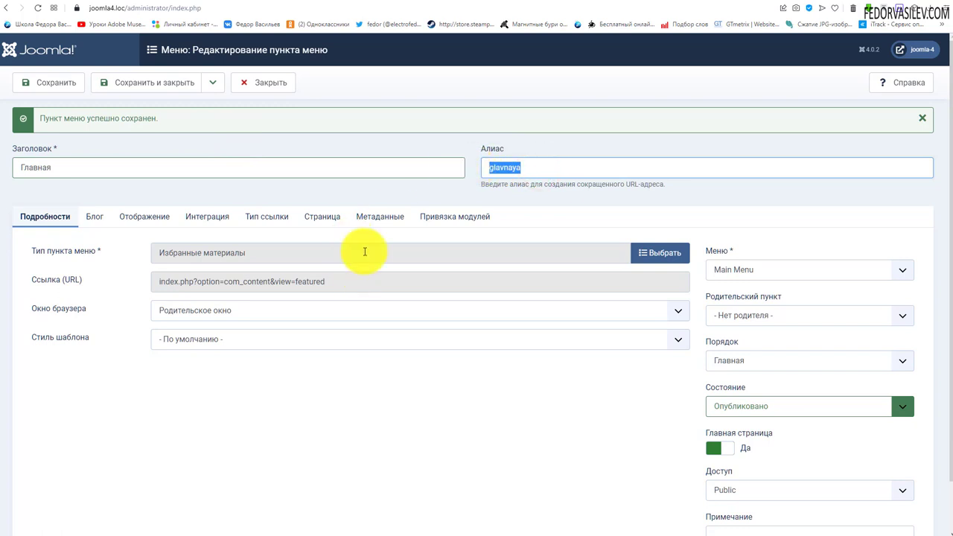
{"action": "double_click", "coordinate": [500, 175]}
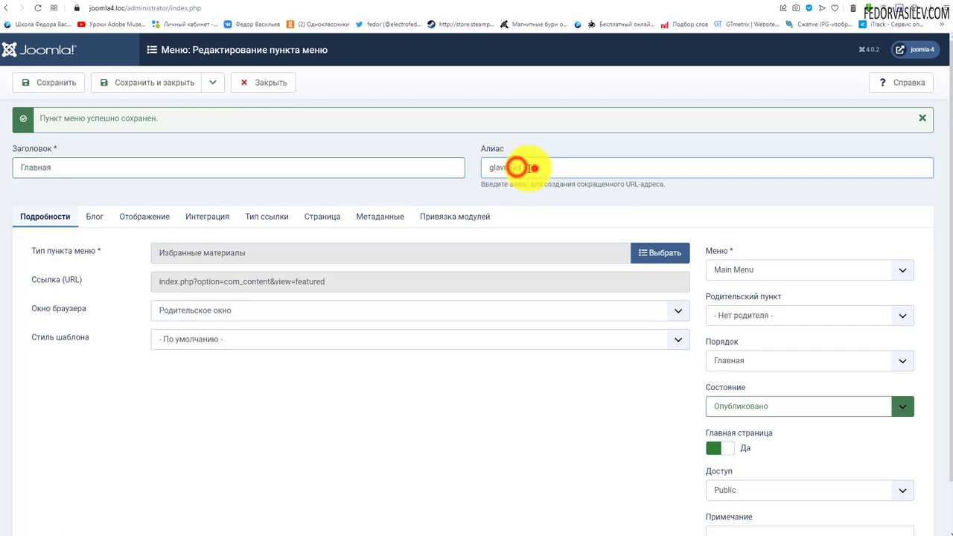
{"action": "left_click_drag", "start_coordinate": [528, 168], "coordinate": [479, 166]}
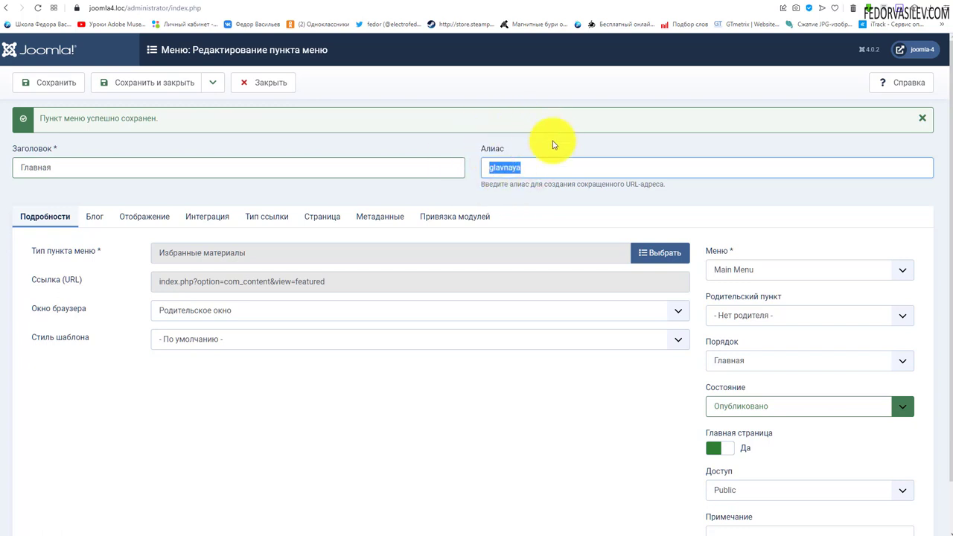
Enable Алиасы в Unicode in the global configuration's SEO settings and save the configuration
{"action": "left_click", "coordinate": [245, 3]}
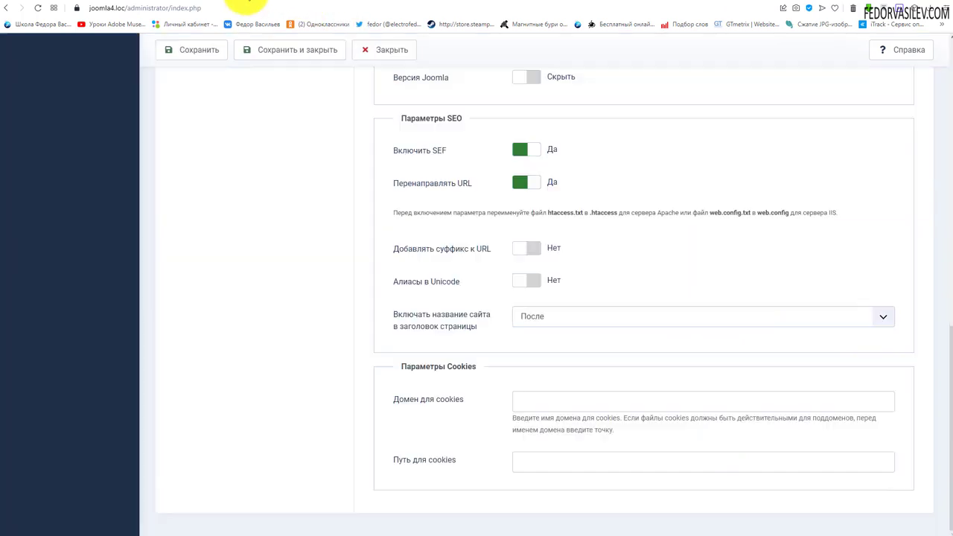
{"action": "left_click", "coordinate": [530, 281]}
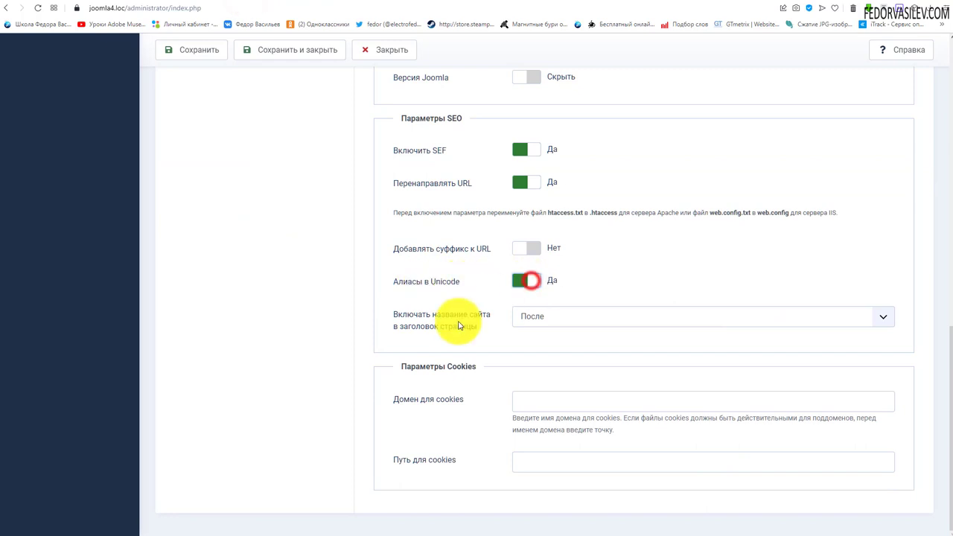
{"action": "left_click", "coordinate": [201, 49]}
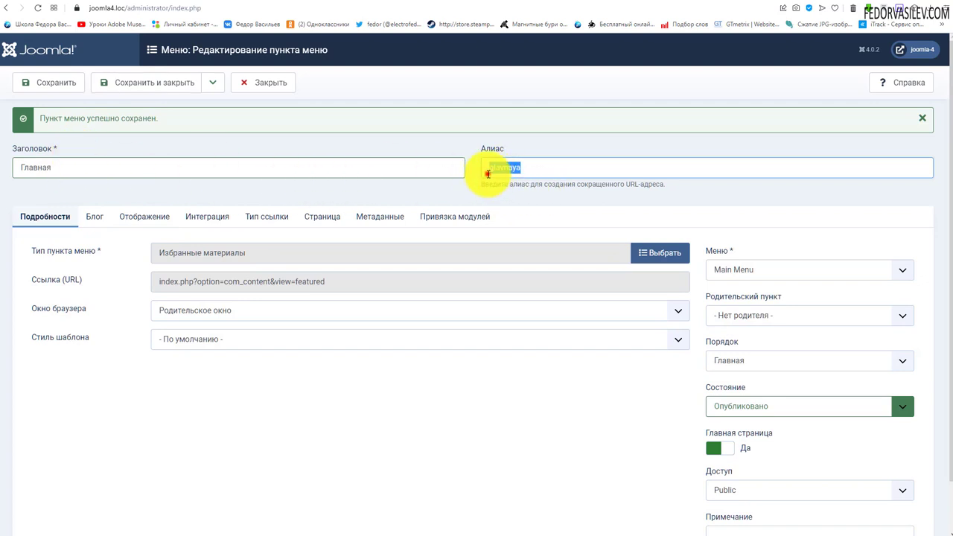
Clear the Алиас of the Главная menu item and save it to regenerate the alias with Unicode aliases enabled
{"action": "left_click", "coordinate": [488, 169]}
{"action": "key", "text": "Delete"}
{"action": "key", "text": "Delete"}
{"action": "key", "text": "Delete"}
{"action": "key", "text": "Delete"}
{"action": "key", "text": "Delete"}
{"action": "key", "text": "Delete"}
{"action": "key", "text": "Delete"}
{"action": "key", "text": "Delete"}
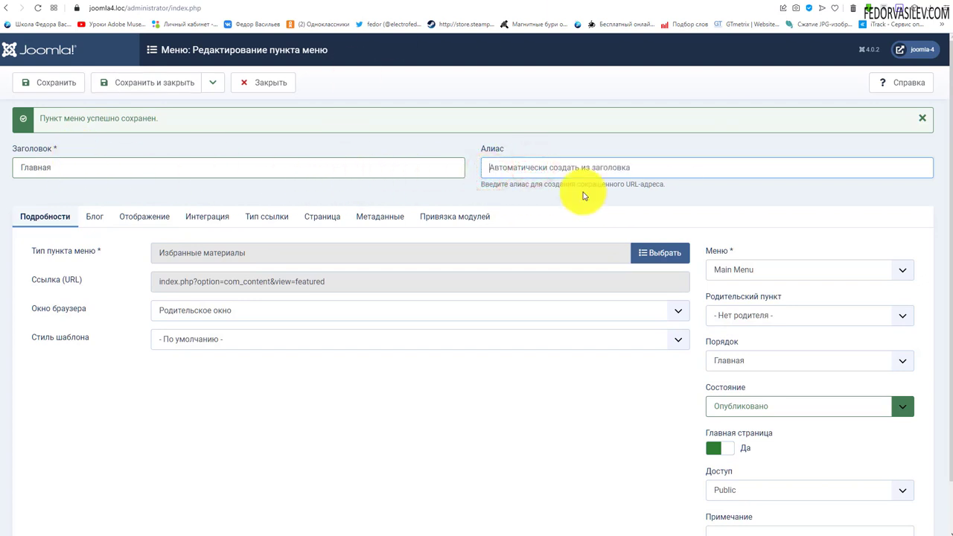
{"action": "left_click", "coordinate": [52, 83]}
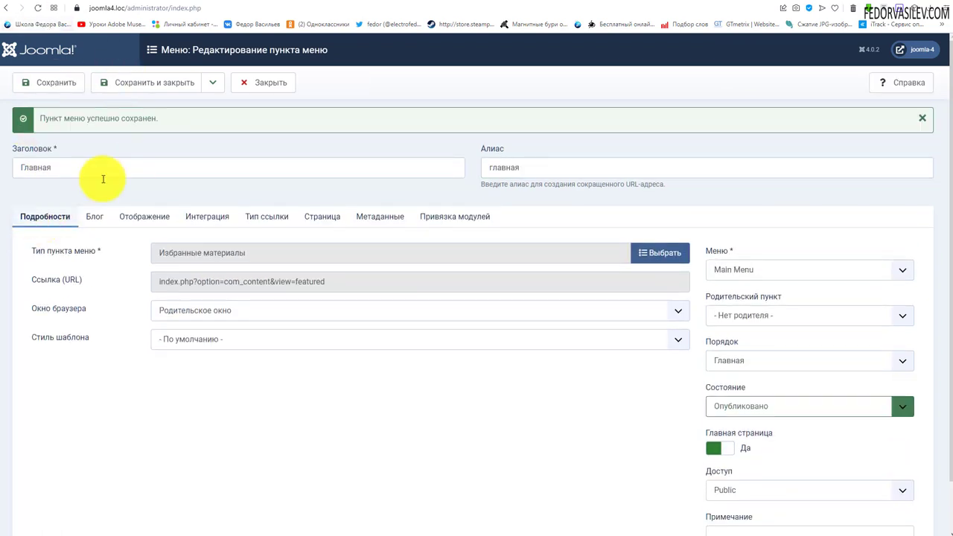
Compare the menu item's Заголовок with its regenerated Unicode alias
{"action": "left_click_drag", "start_coordinate": [531, 166], "coordinate": [476, 169]}
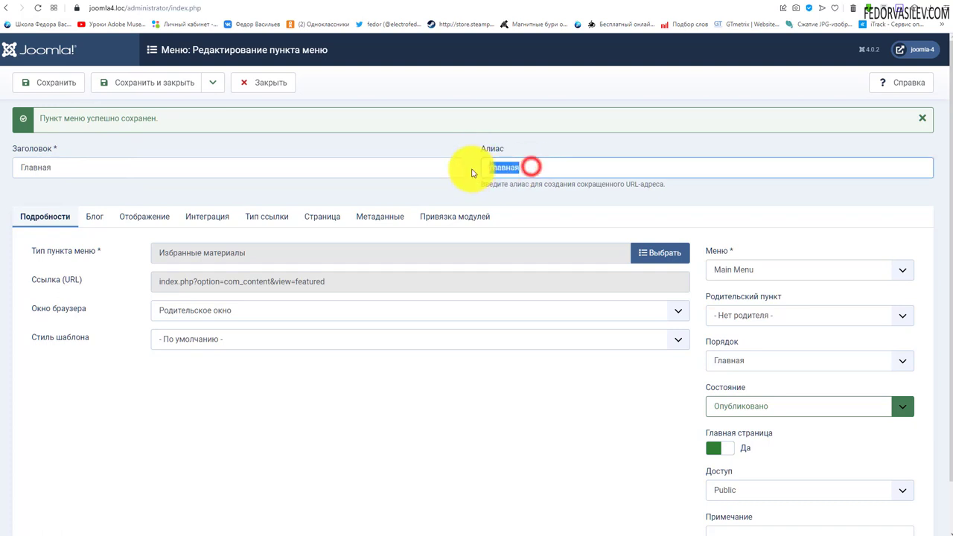
{"action": "left_click_drag", "start_coordinate": [87, 166], "coordinate": [27, 215]}
{"action": "left_click", "coordinate": [625, 146]}
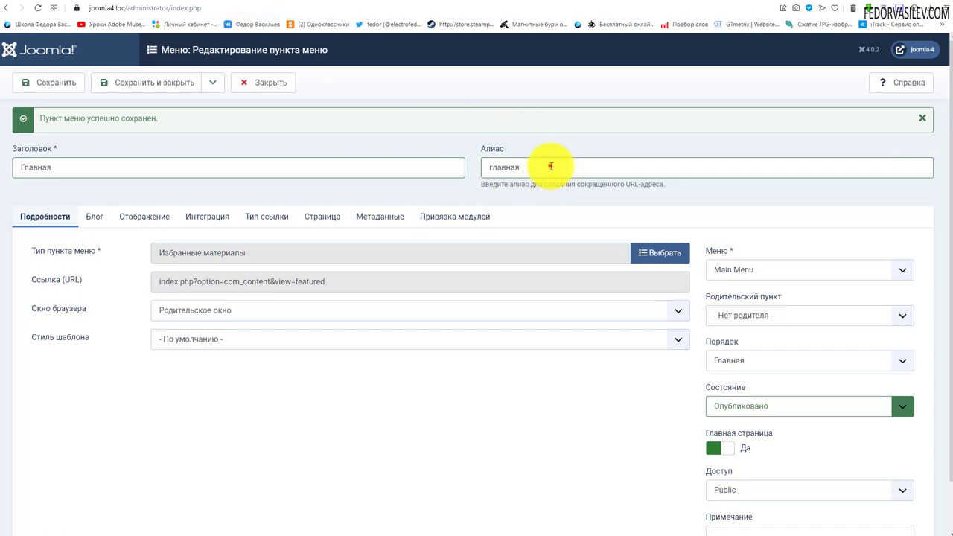
{"action": "double_click", "coordinate": [548, 165]}
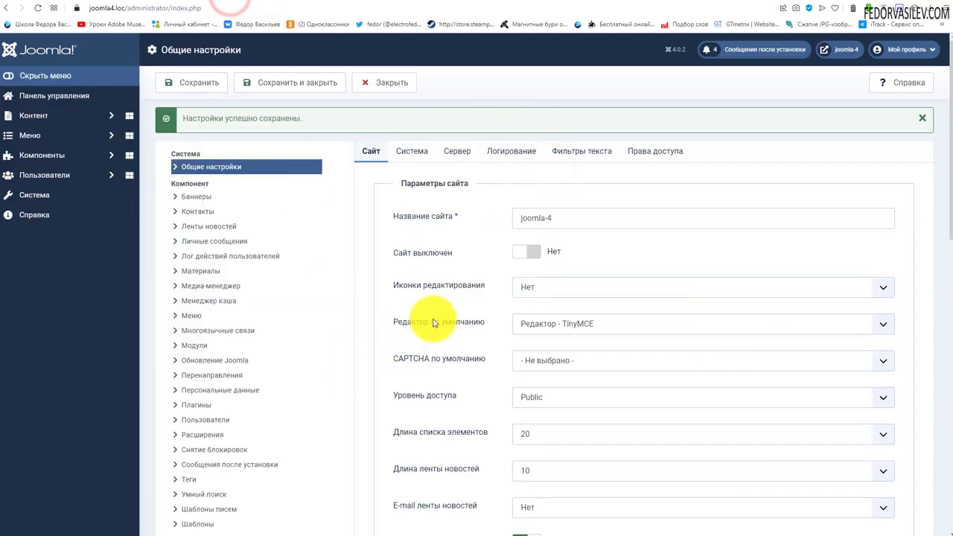
Switch to the global configuration, turn off Алиасы в Unicode and set Включать название сайта в заголовок страницы to Нет
{"action": "scroll", "coordinate": [455, 309], "scroll_direction": "down", "scroll_amount": 10}
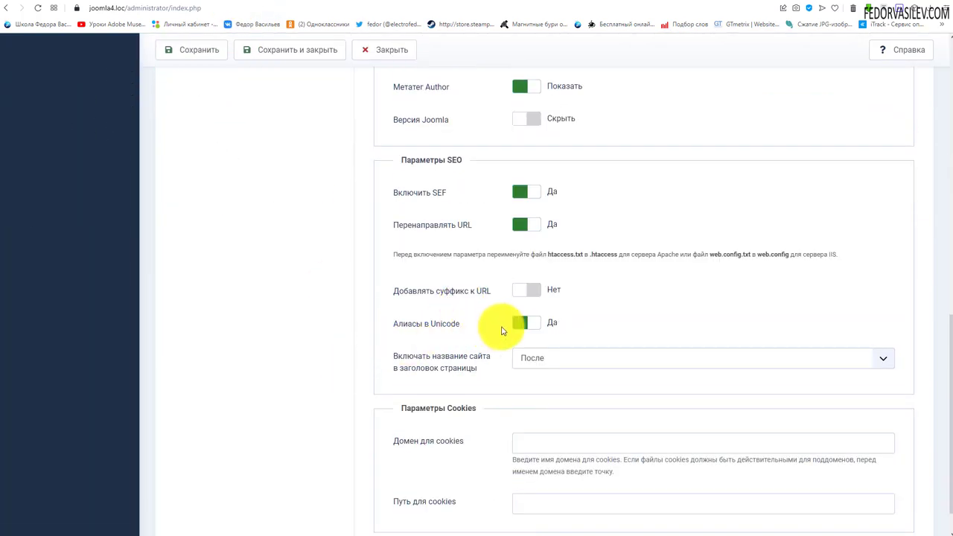
{"action": "left_click", "coordinate": [523, 322]}
{"action": "key", "text": "Tab"}
{"action": "key", "text": "Up"}
{"action": "key", "text": "Up"}
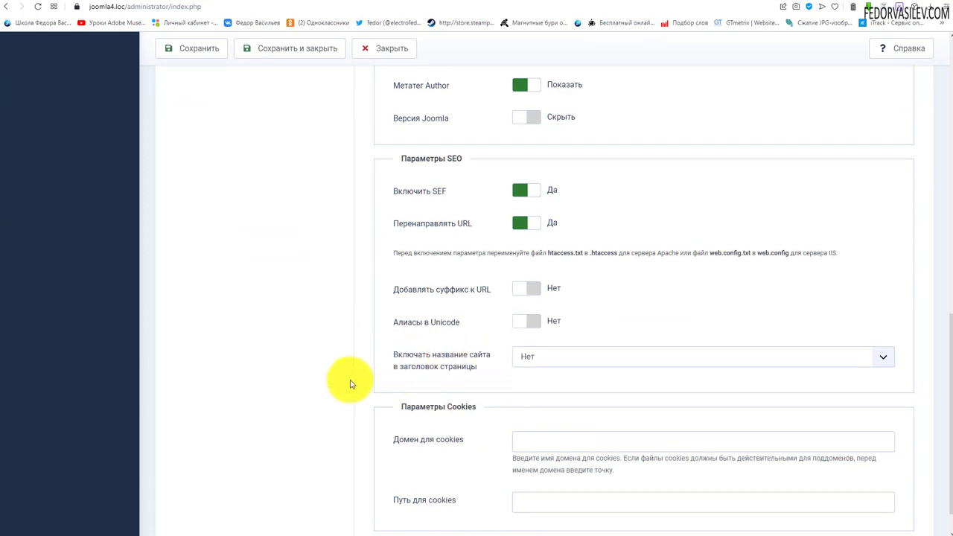
{"action": "scroll", "coordinate": [504, 386], "scroll_direction": "up", "scroll_amount": 1}
{"action": "left_click", "coordinate": [525, 371]}
{"action": "left_click", "coordinate": [524, 370]}
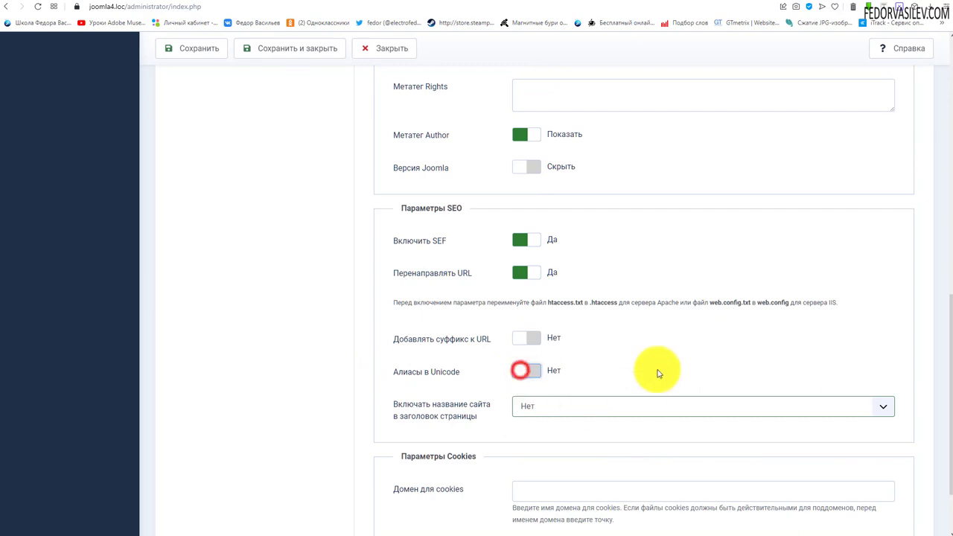
Check the Название сайта field, set Включать название сайта в заголовок страницы to После and save the configuration
{"action": "scroll", "coordinate": [655, 372], "scroll_direction": "up", "scroll_amount": 10}
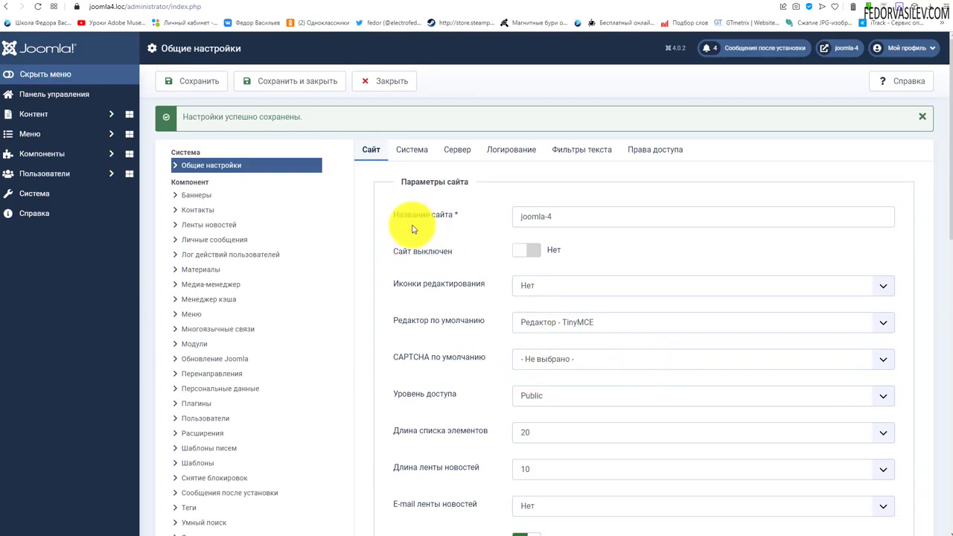
{"action": "left_click_drag", "start_coordinate": [570, 217], "coordinate": [518, 221]}
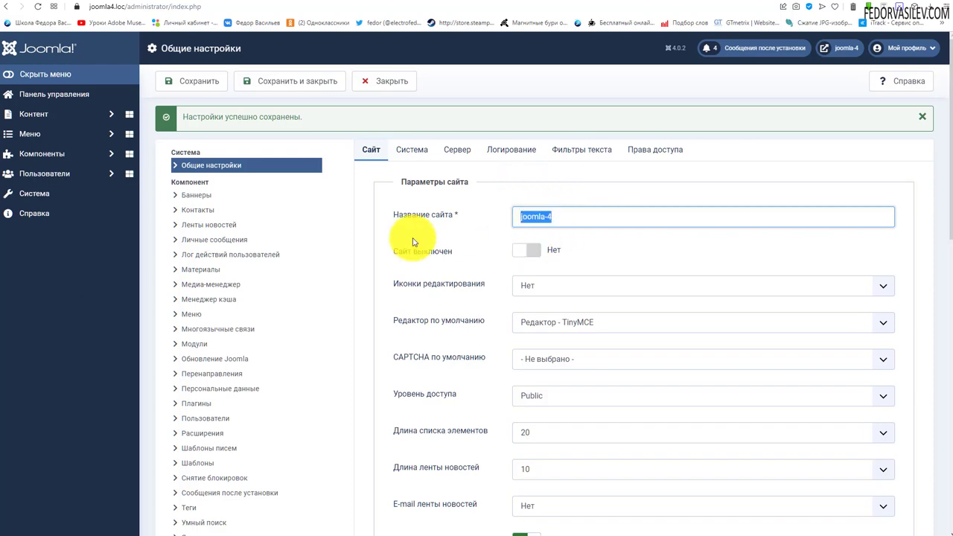
{"action": "scroll", "coordinate": [428, 239], "scroll_direction": "down", "scroll_amount": 10}
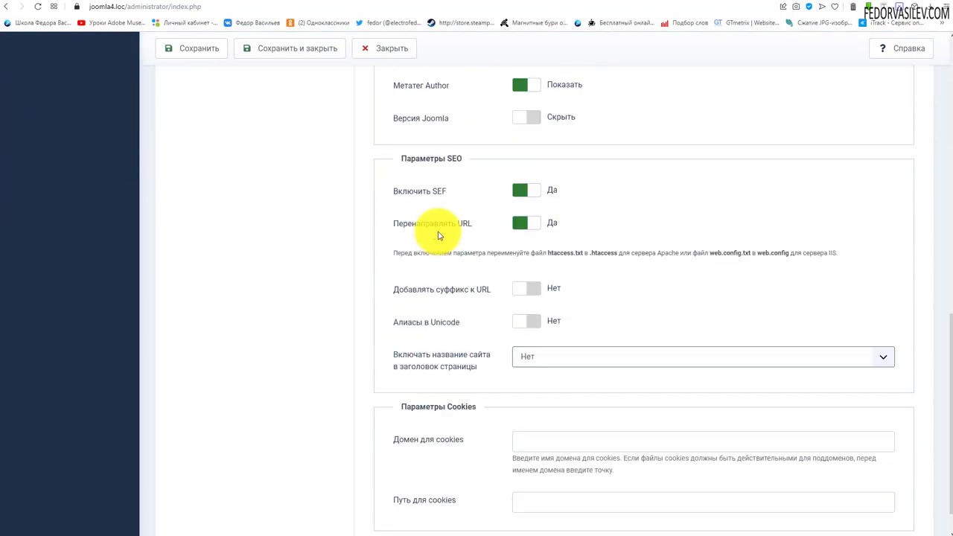
{"action": "left_click", "coordinate": [563, 355]}
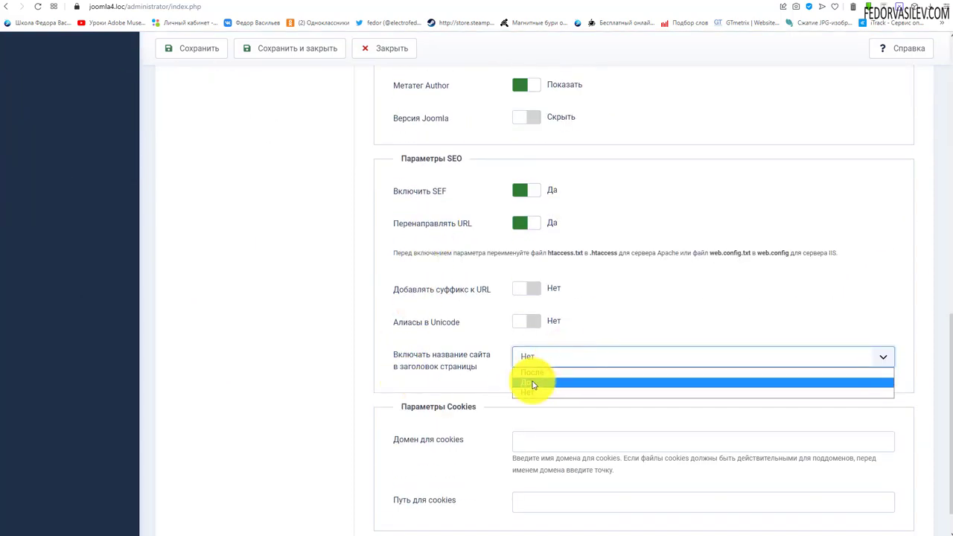
{"action": "left_click", "coordinate": [537, 373]}
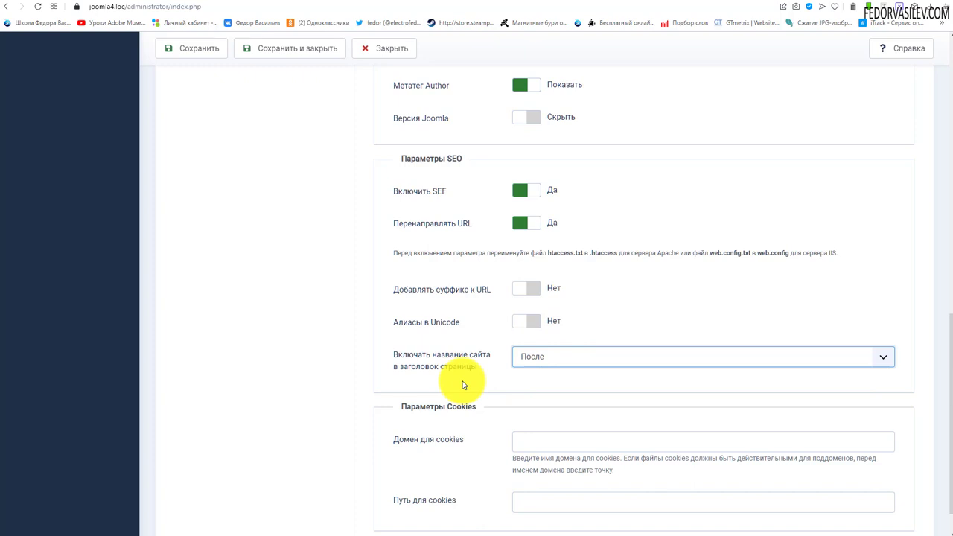
{"action": "scroll", "coordinate": [456, 382], "scroll_direction": "up", "scroll_amount": 3}
{"action": "left_click", "coordinate": [196, 47]}
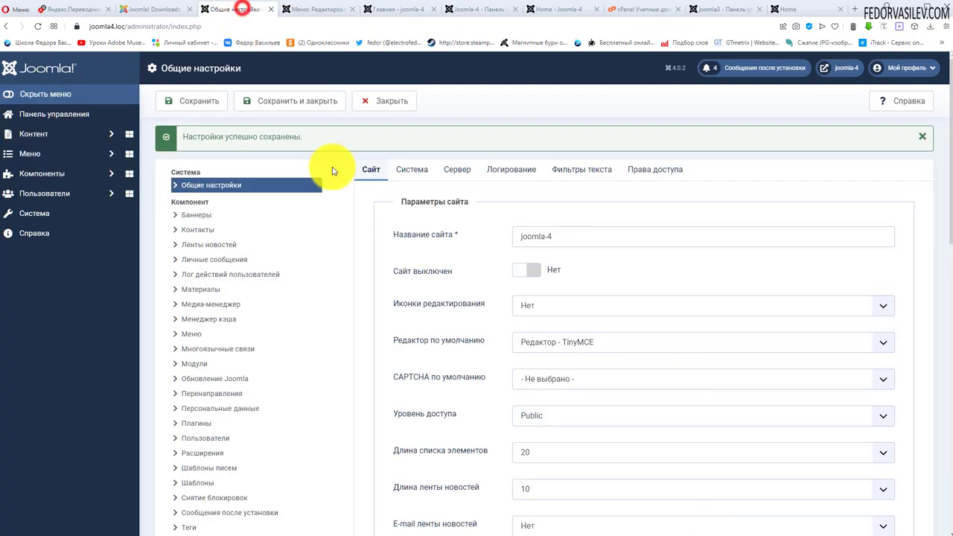
Review the global configuration's site, SEO and cookie settings, including the Путь для cookies field
{"action": "scroll", "coordinate": [611, 230], "scroll_direction": "down", "scroll_amount": 10}
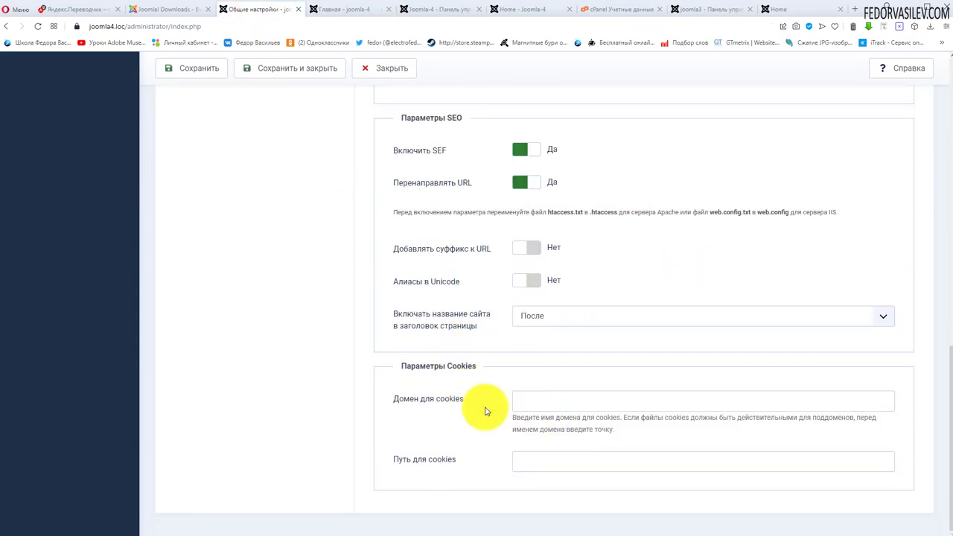
{"action": "scroll", "coordinate": [702, 436], "scroll_direction": "up", "scroll_amount": 15}
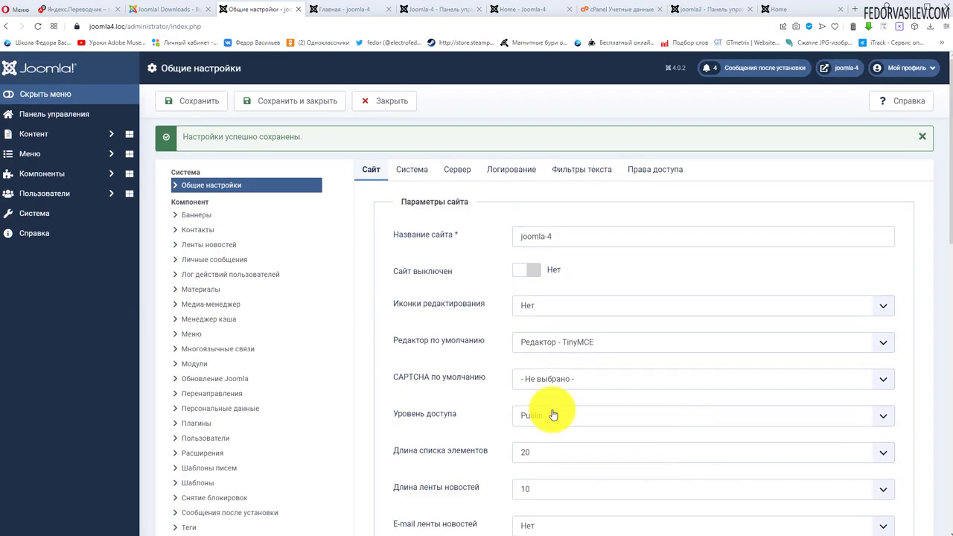
{"action": "scroll", "coordinate": [553, 415], "scroll_direction": "down", "scroll_amount": 15}
{"action": "left_click", "coordinate": [526, 248]}
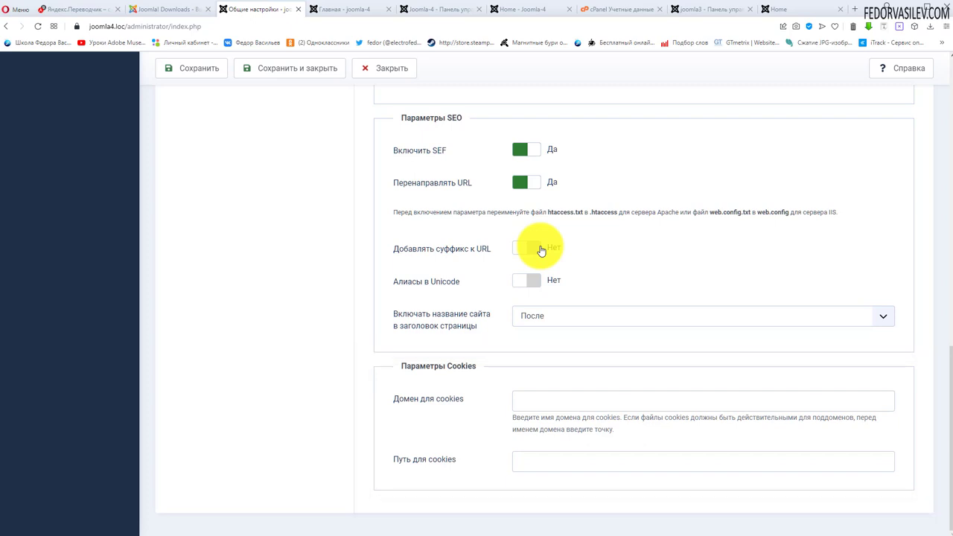
{"action": "left_click", "coordinate": [565, 463]}
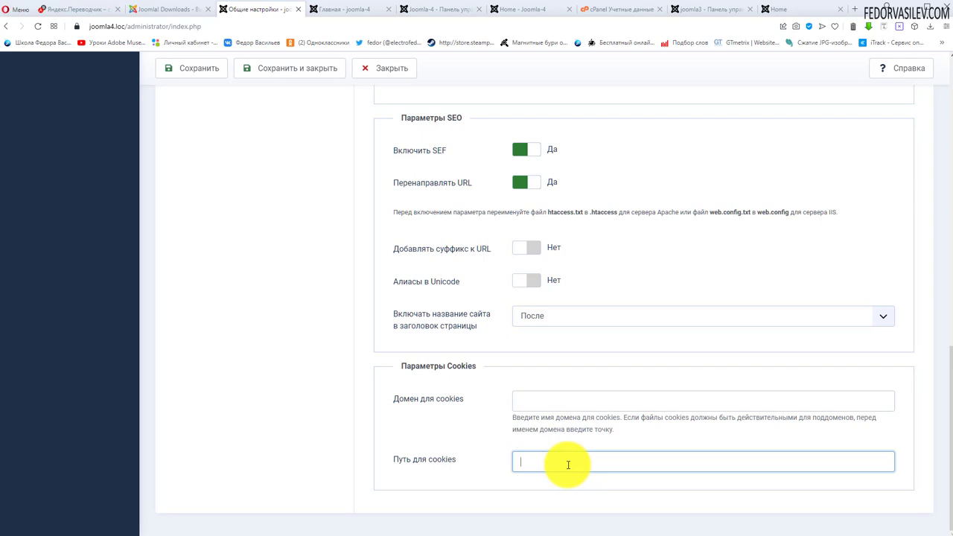
{"action": "key", "text": "Return"}
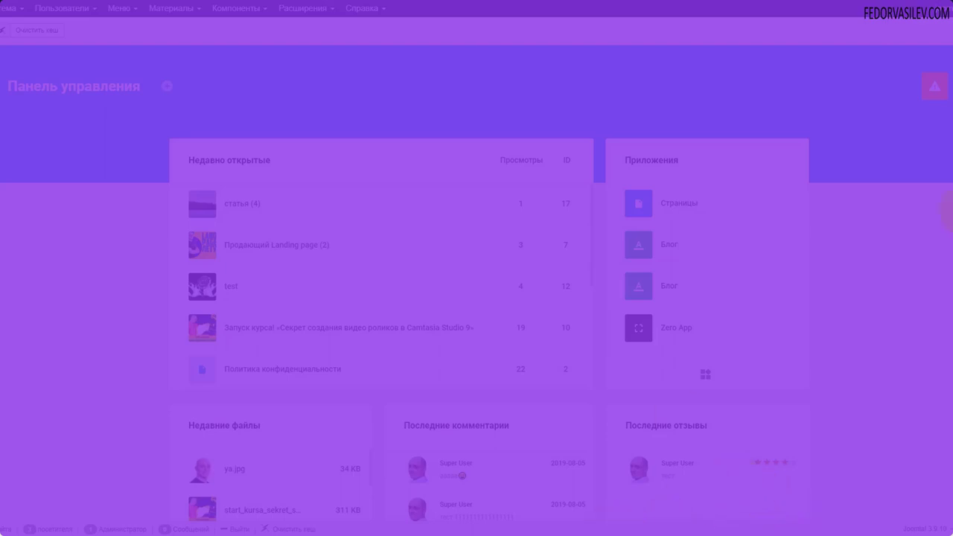
{"action": "left_click", "coordinate": [943, 89]}
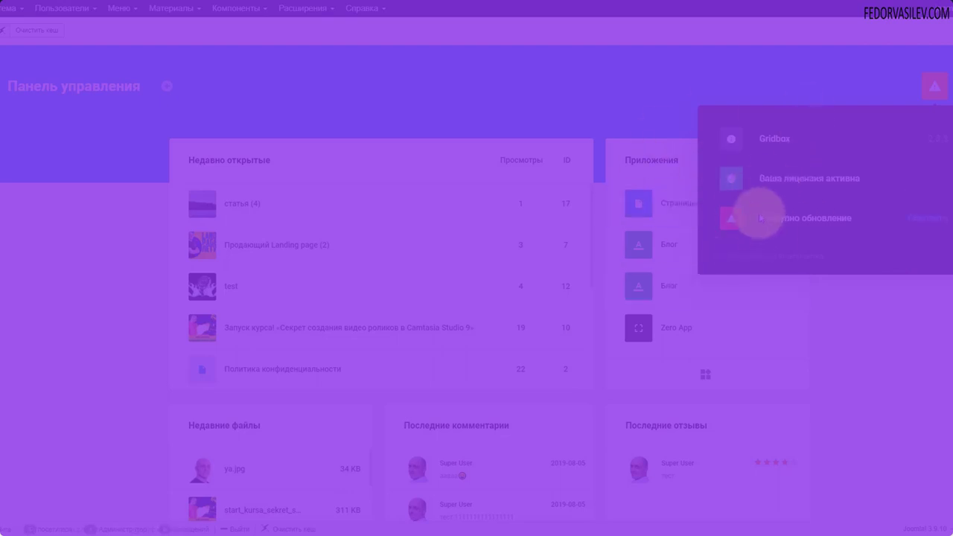
{"action": "left_click", "coordinate": [774, 140]}
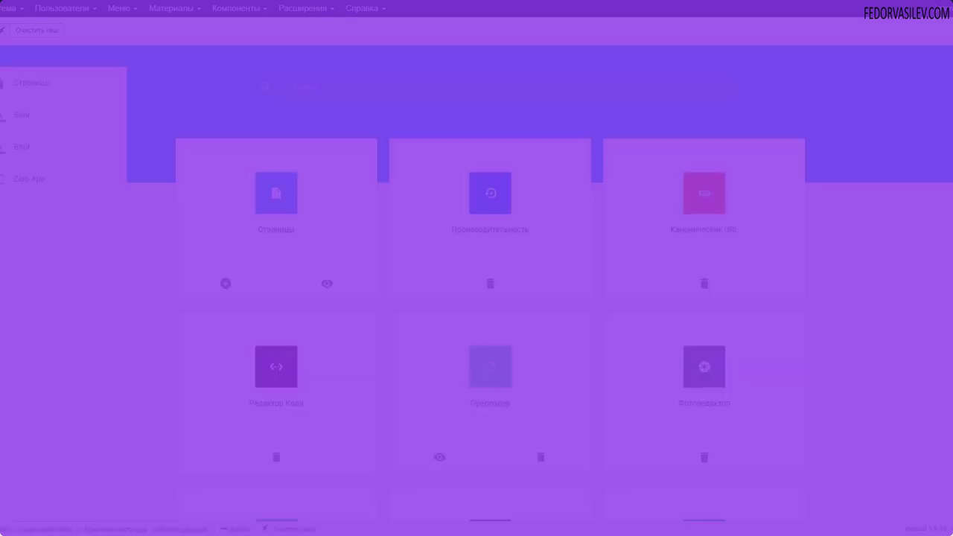
{"action": "left_click", "coordinate": [15, 185]}
{"action": "left_click", "coordinate": [283, 320]}
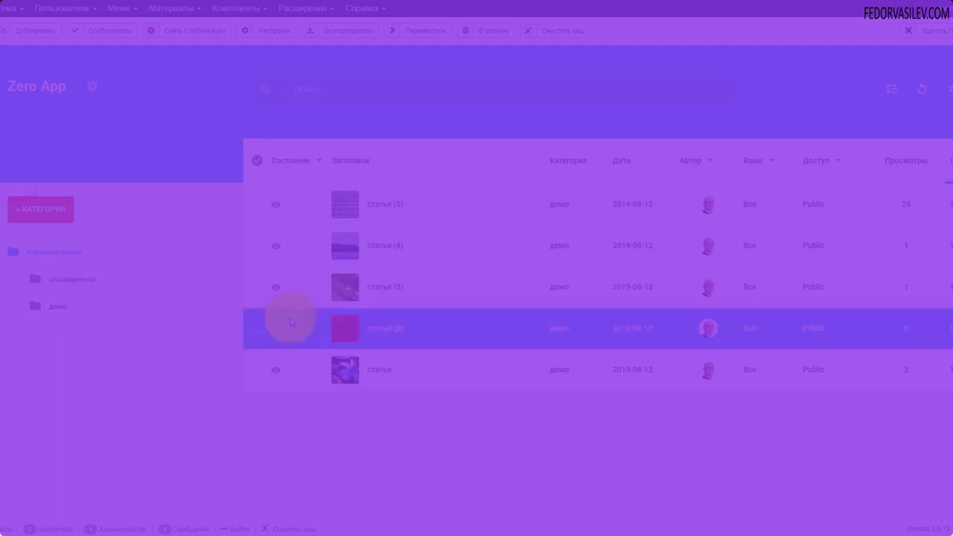
{"action": "left_click", "coordinate": [92, 87]}
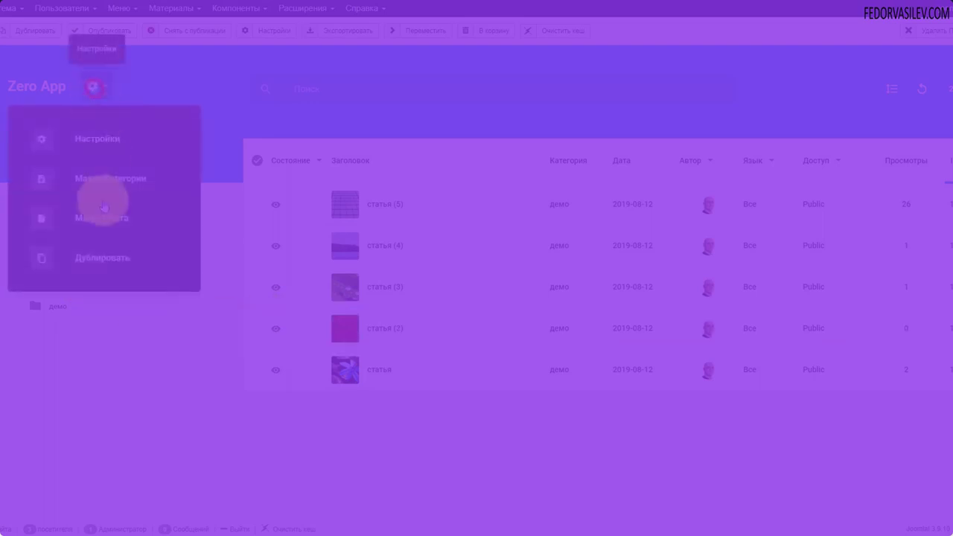